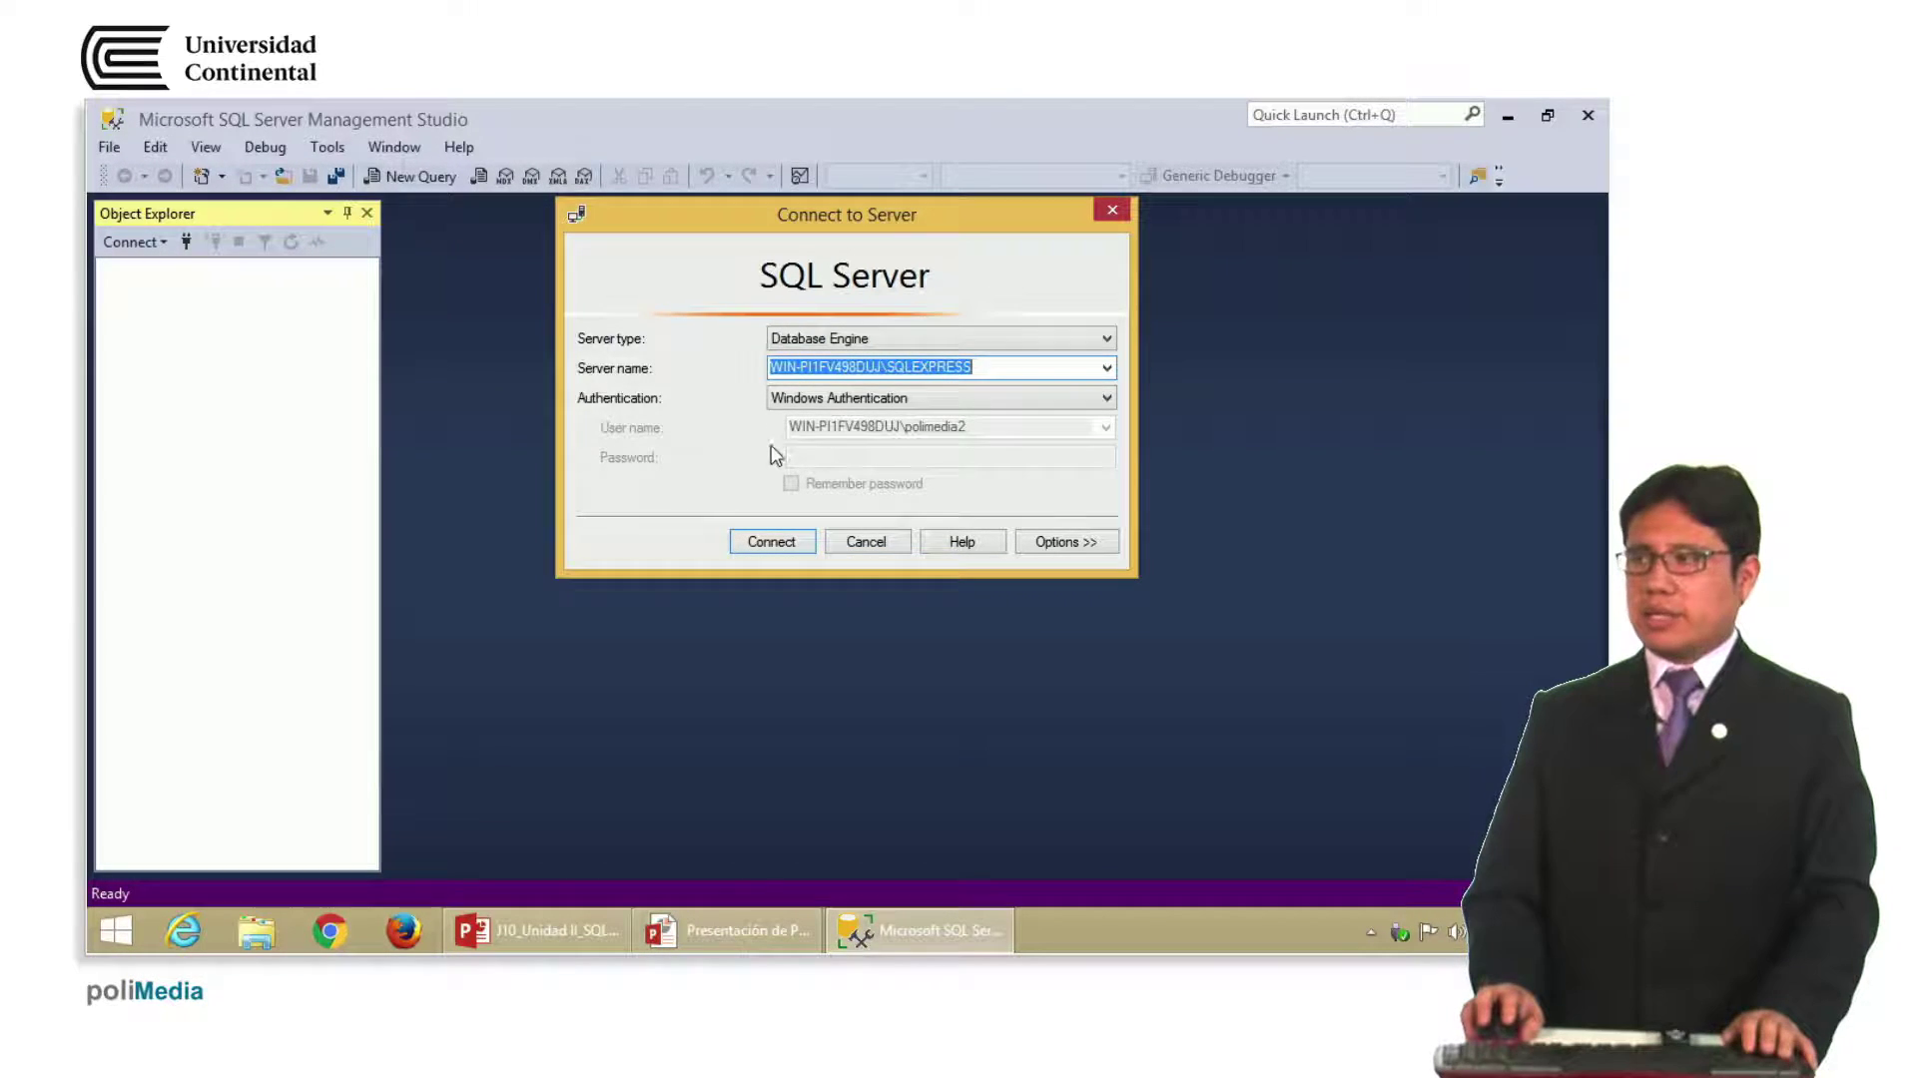
# - Connect to the SQLEXPRESS database engine with Windows Authentication and expand the server's Databases folder
pyautogui.click(771, 544)
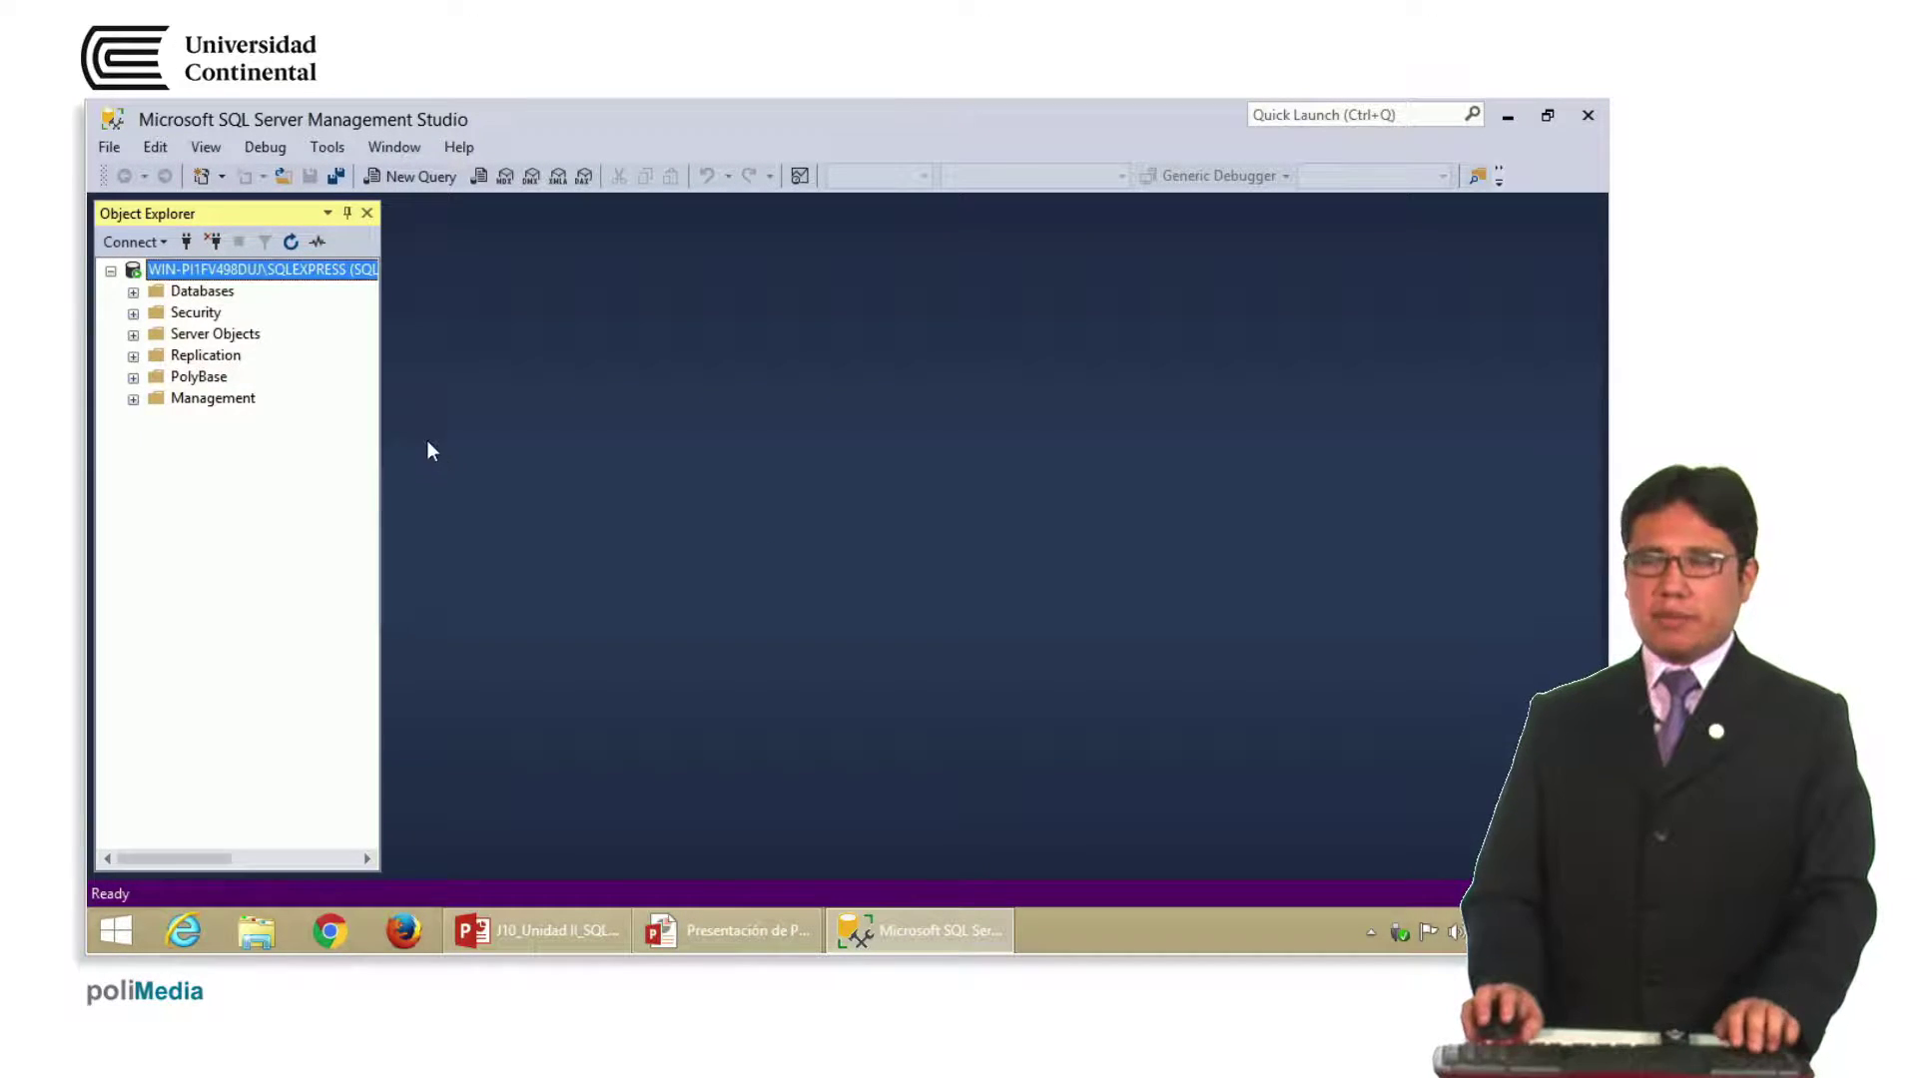
pyautogui.moveTo(250, 187)
pyautogui.mouseDown()
pyautogui.moveTo(344, 300)
pyautogui.moveTo(267, 192)
pyautogui.mouseUp()
pyautogui.press('Escape')
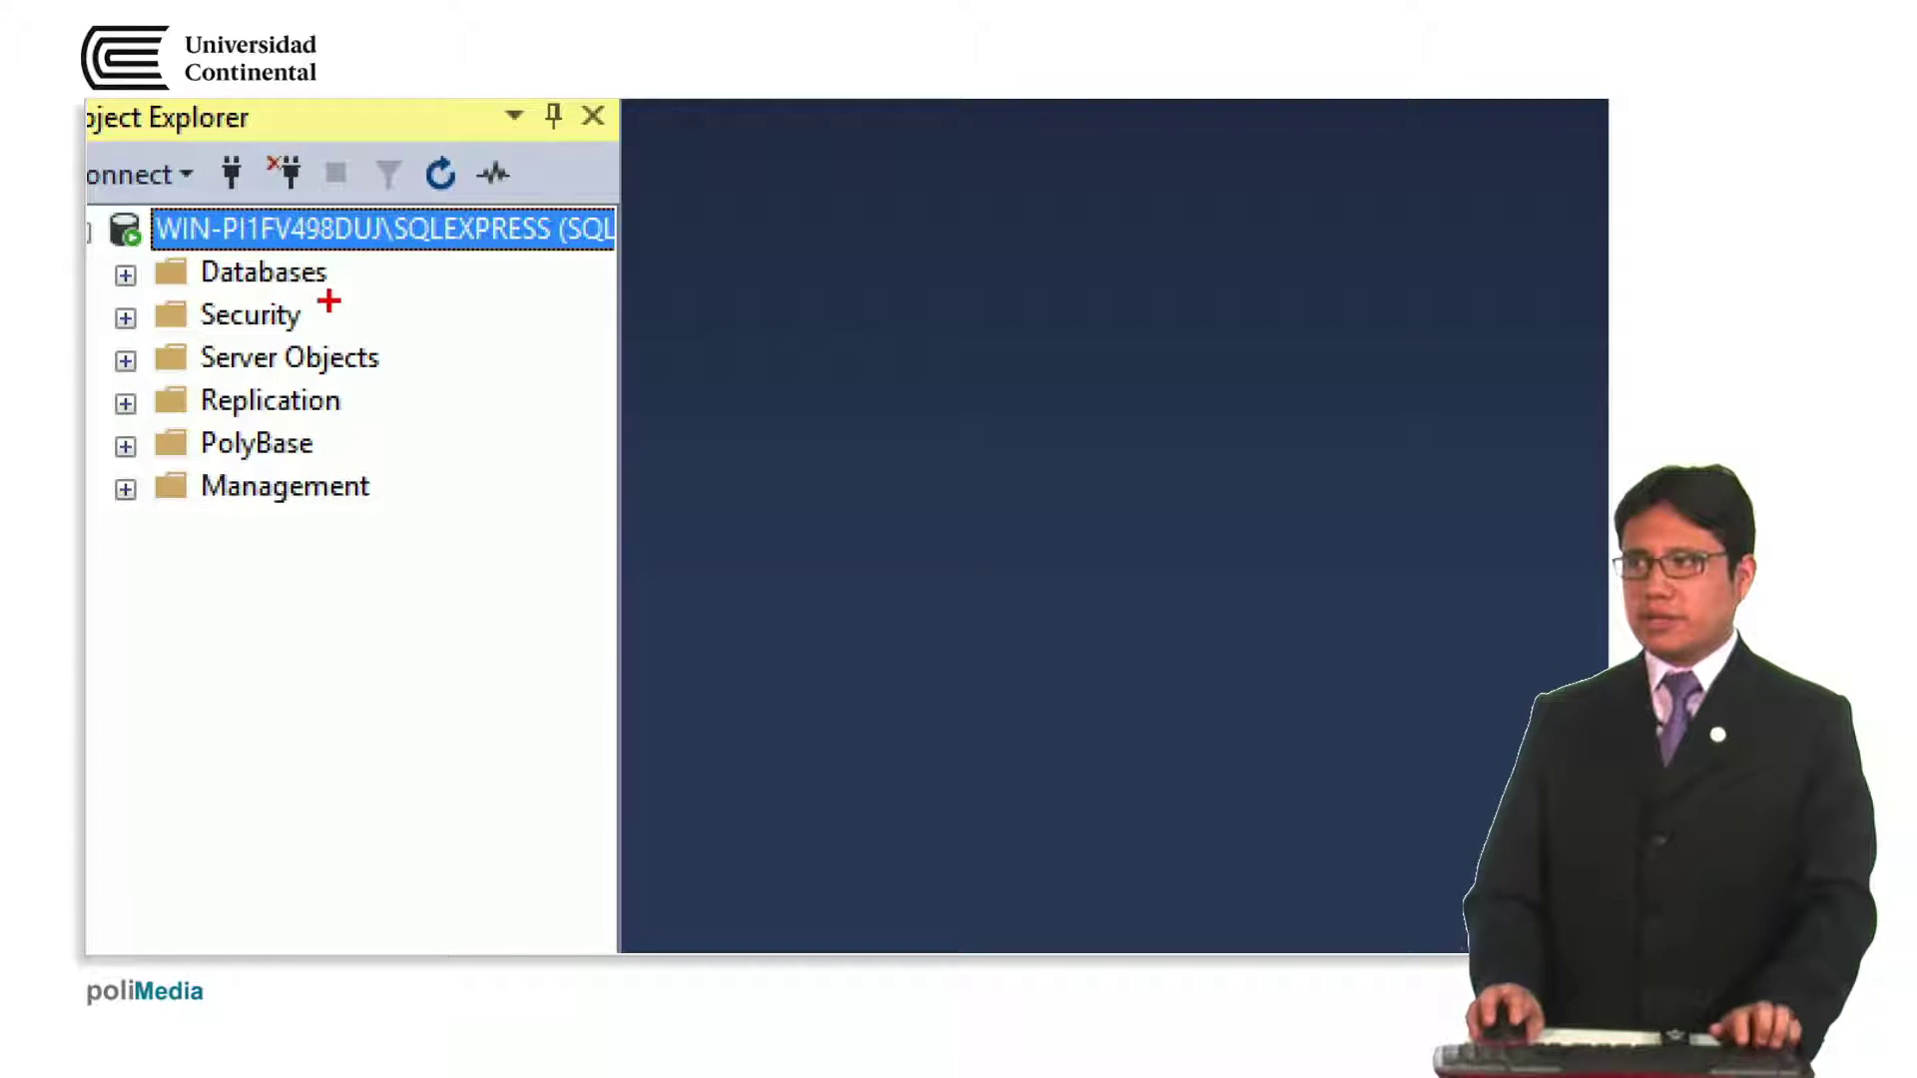
pyautogui.moveTo(339, 300); pyautogui.dragTo(532, 386)
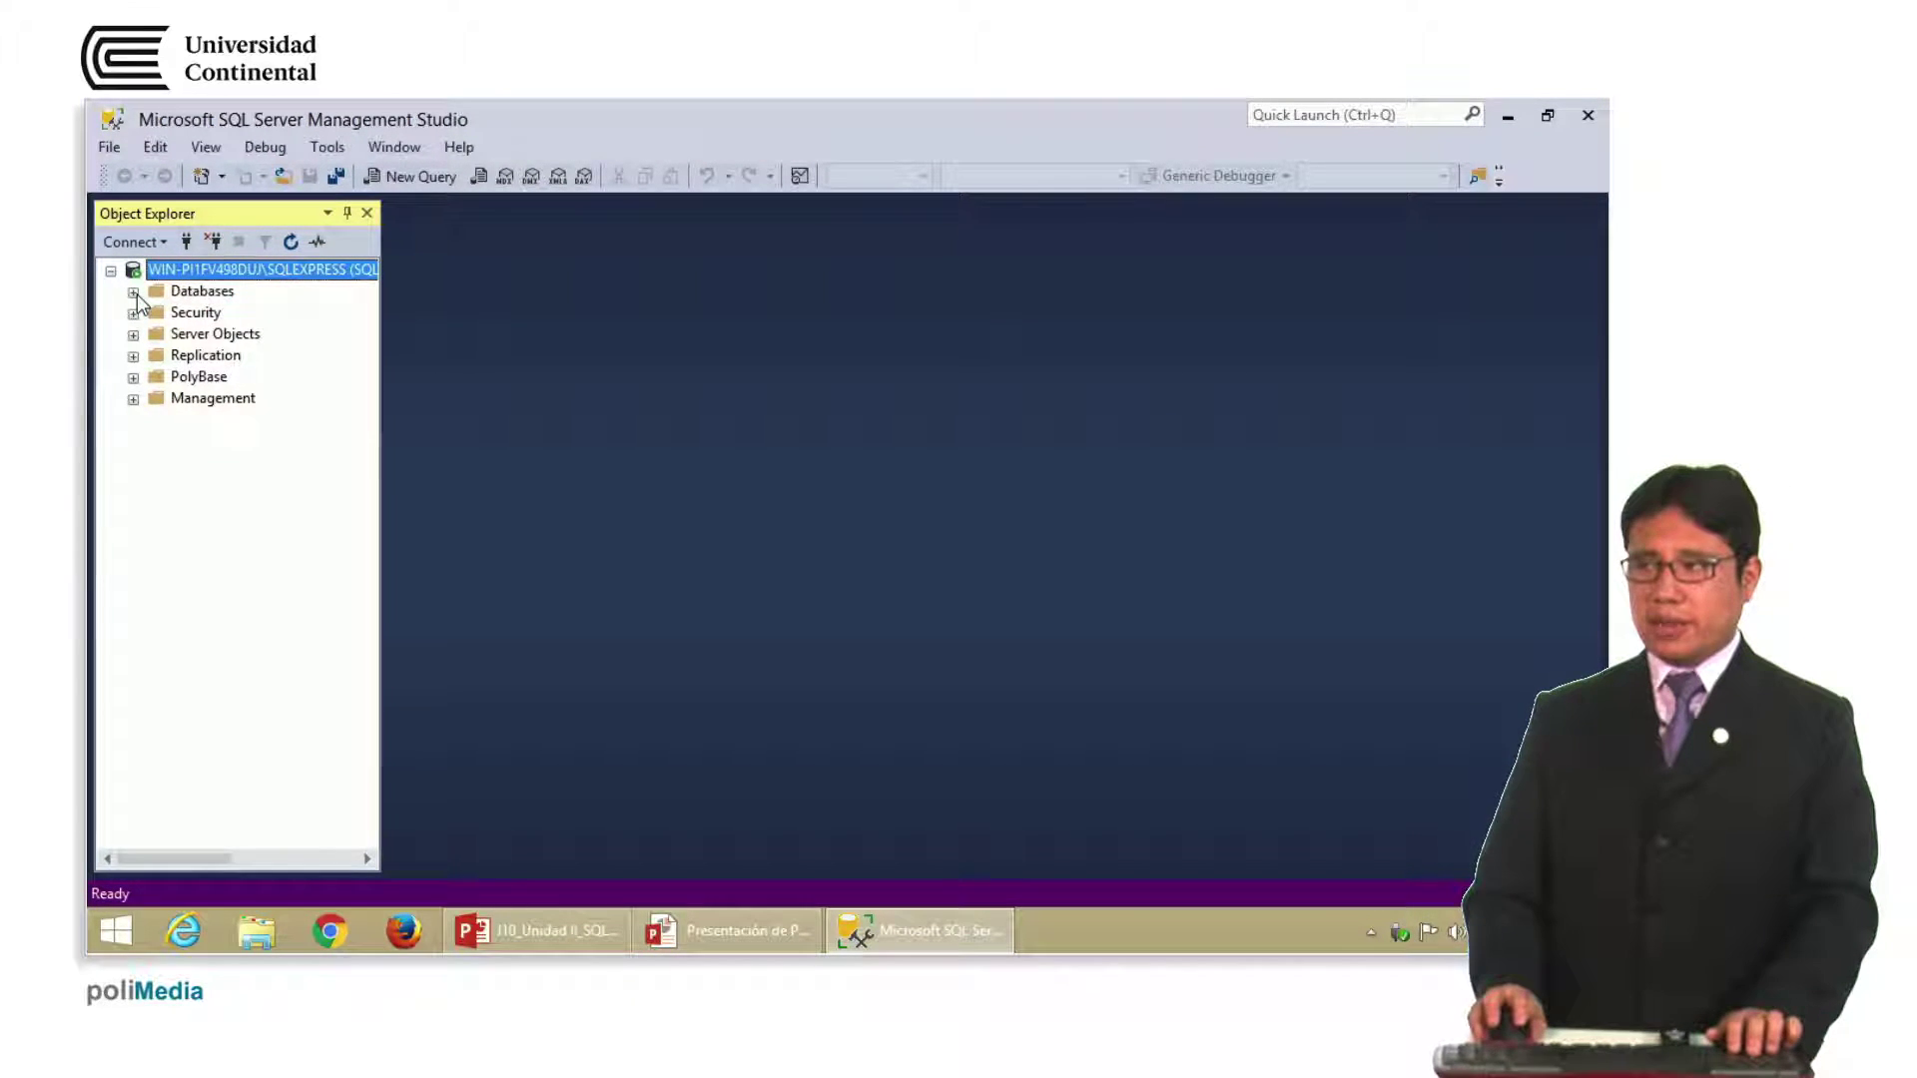
pyautogui.click(133, 292)
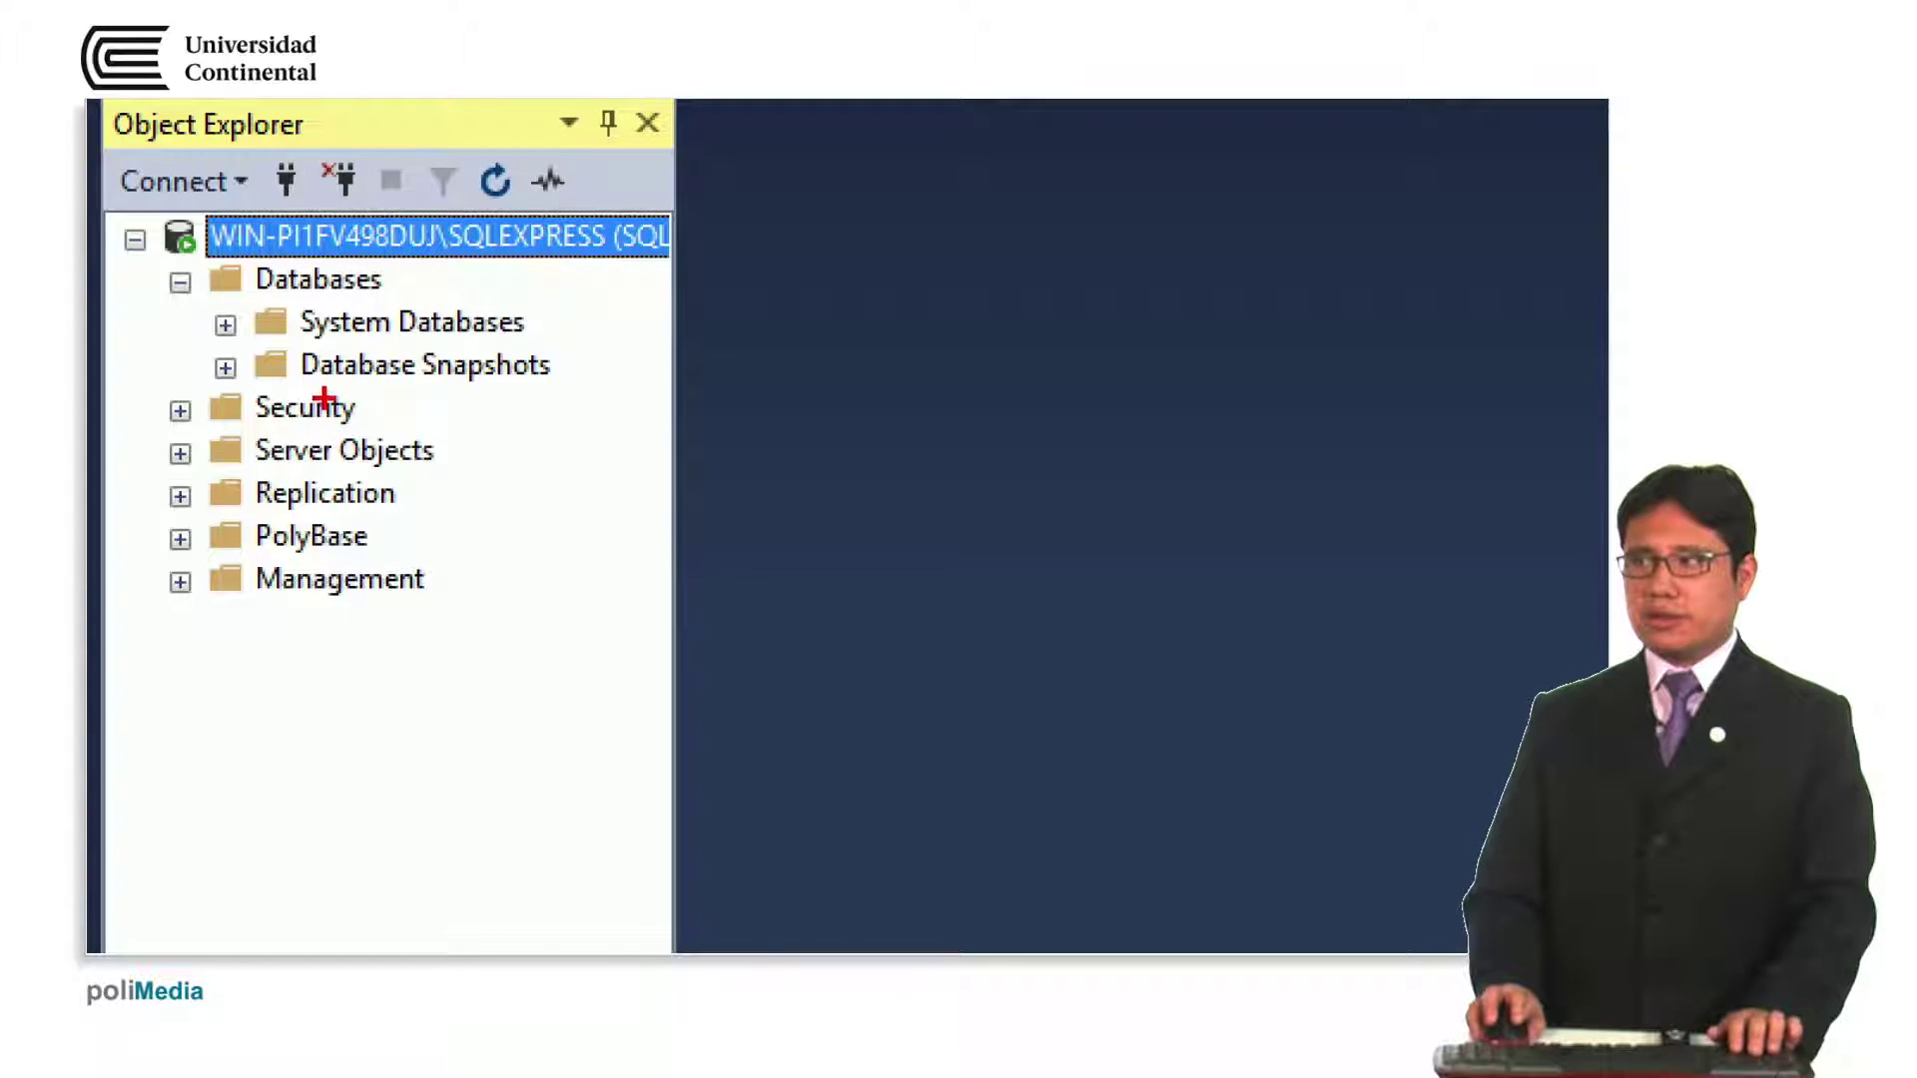
pyautogui.moveTo(543, 324); pyautogui.dragTo(704, 272)
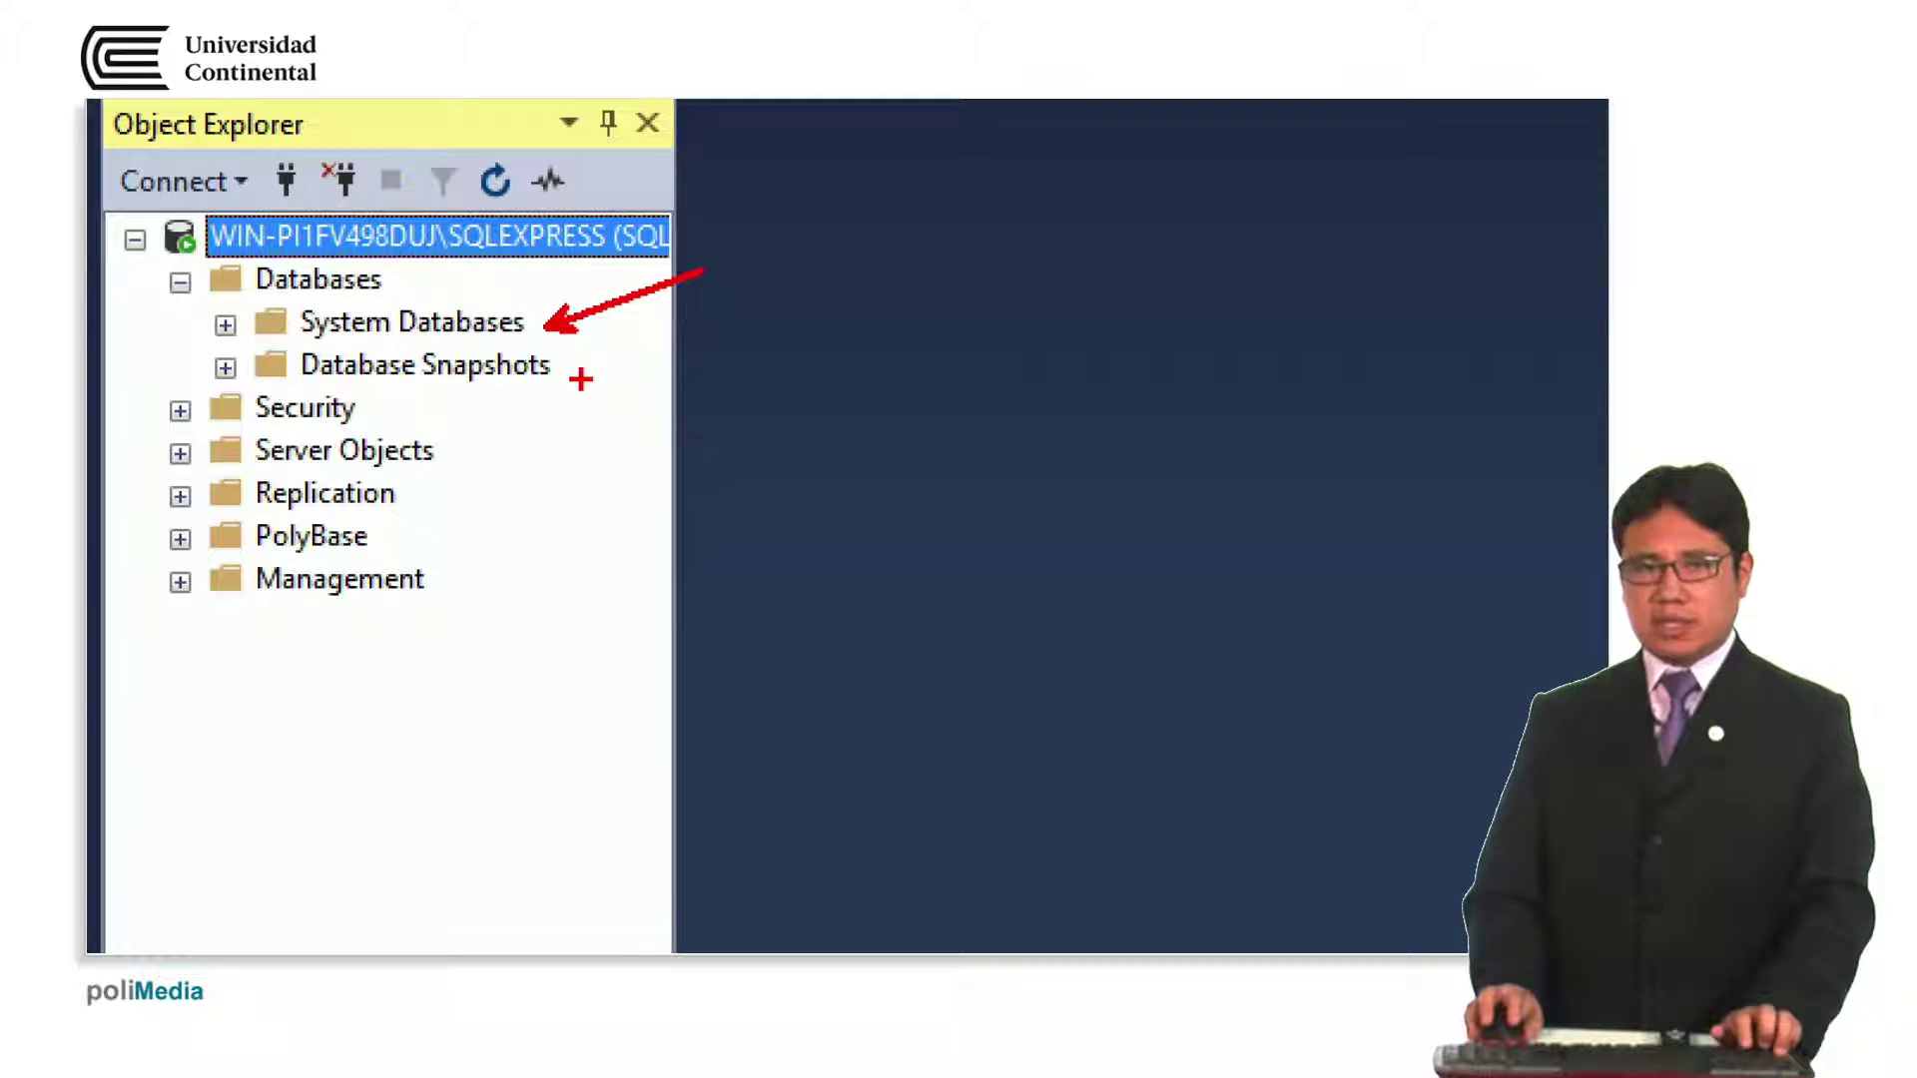
pyautogui.moveTo(577, 378); pyautogui.dragTo(689, 436)
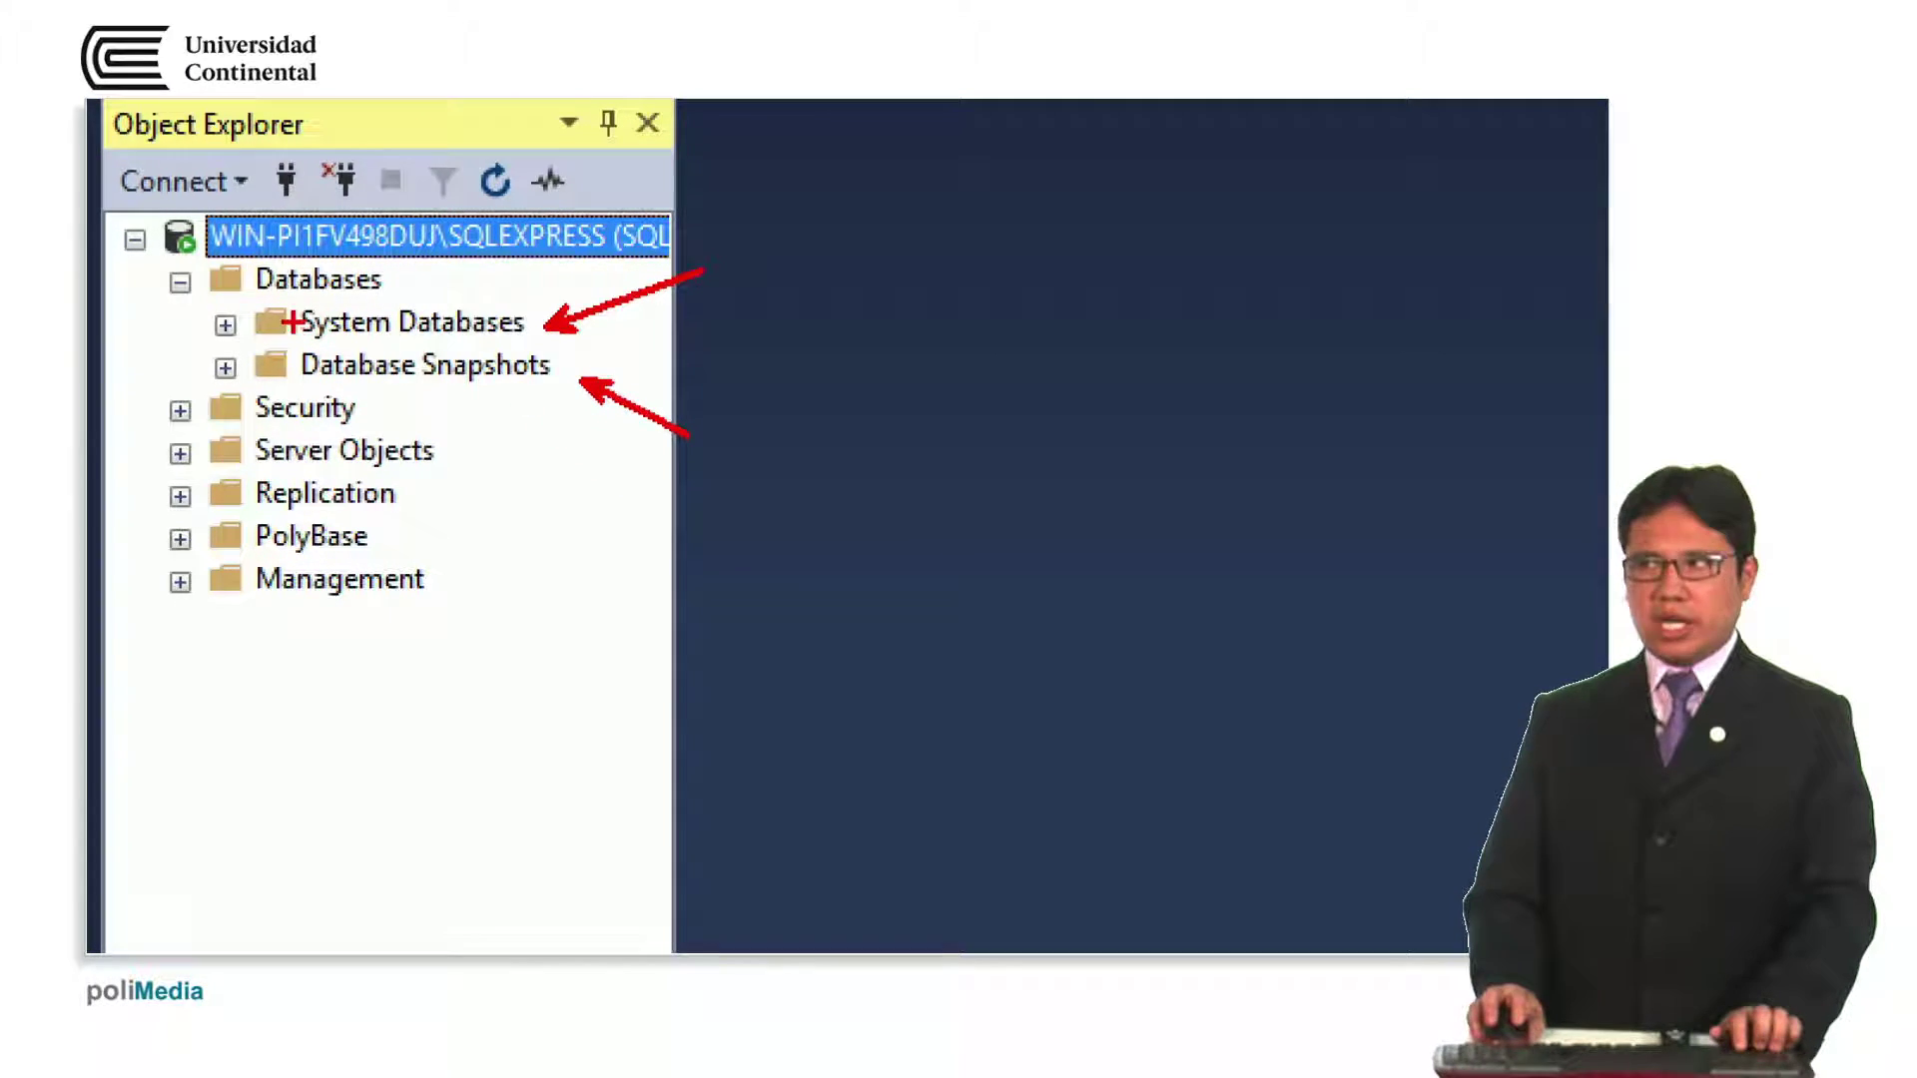
pyautogui.moveTo(241, 278); pyautogui.dragTo(329, 239)
pyautogui.moveTo(284, 319); pyautogui.dragTo(380, 285)
pyautogui.moveTo(289, 365); pyautogui.dragTo(337, 346)
pyautogui.moveTo(247, 409); pyautogui.dragTo(295, 391)
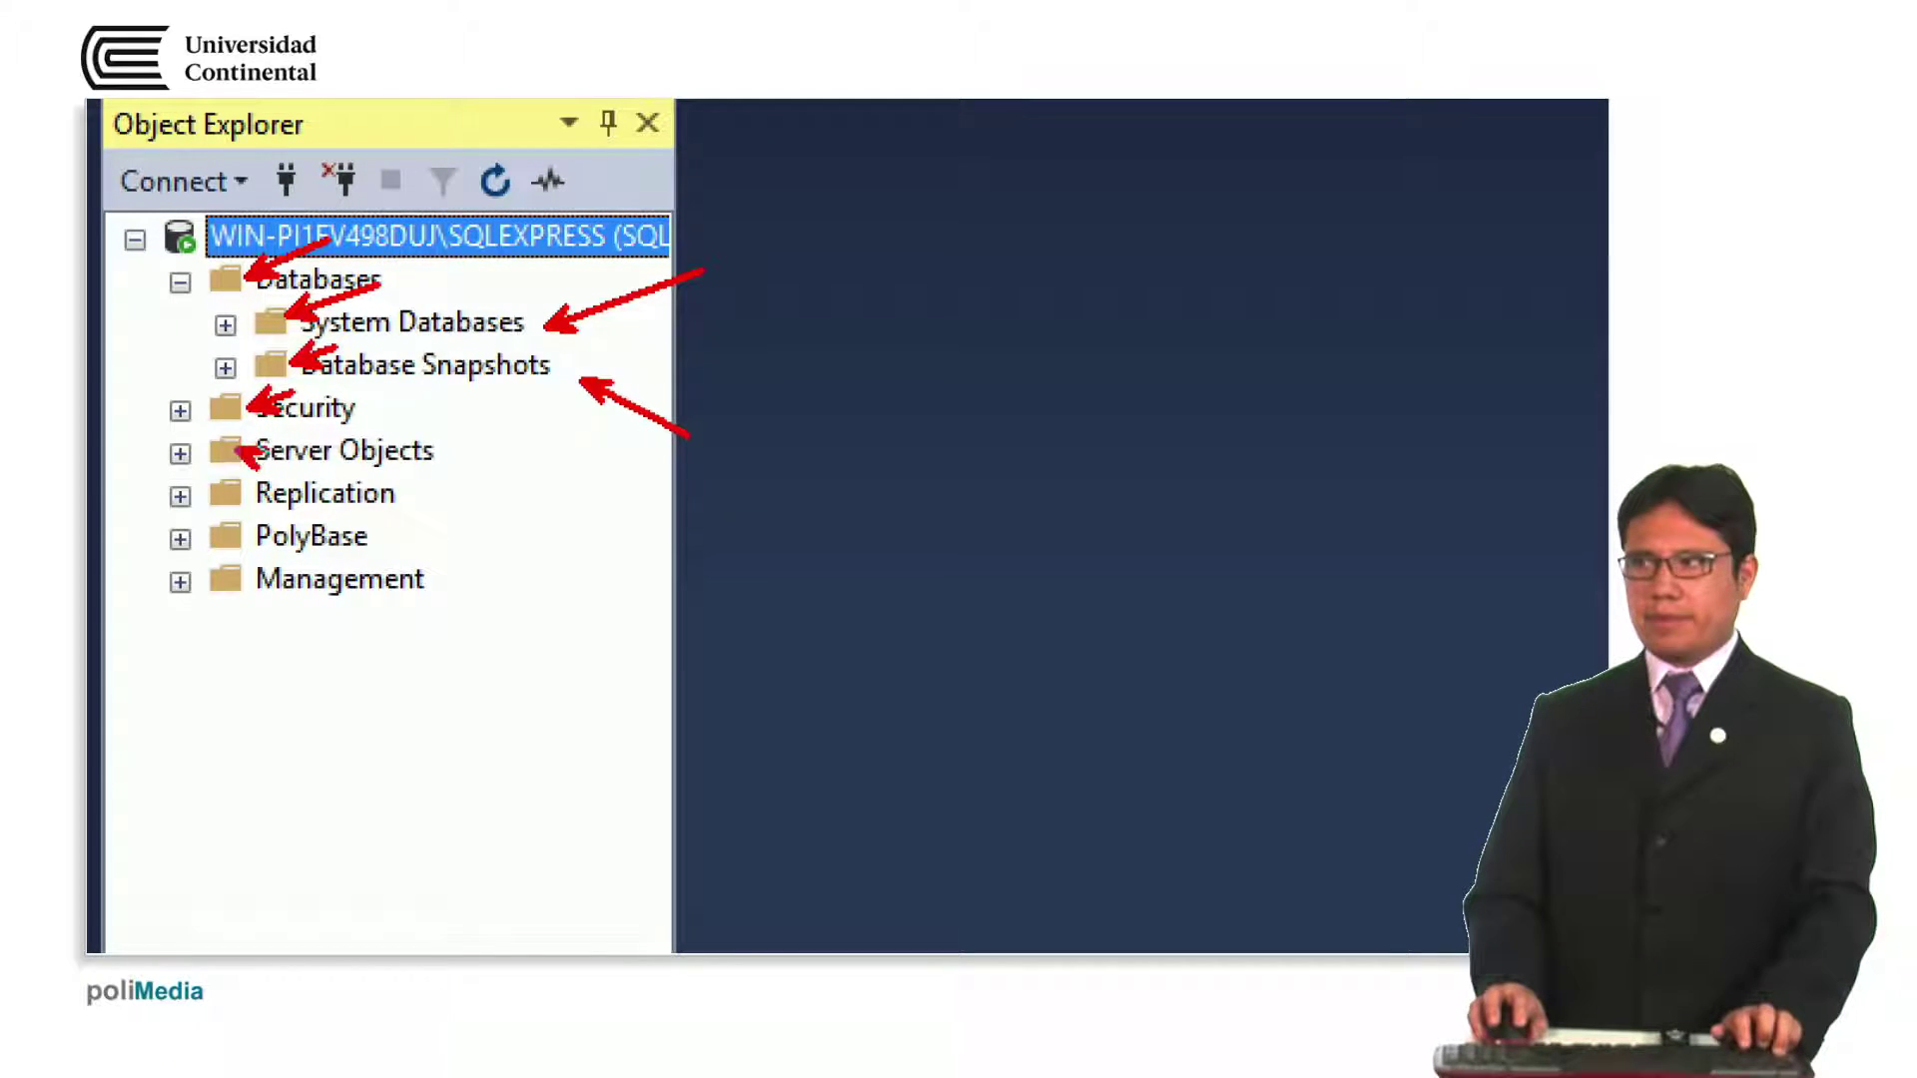
pyautogui.moveTo(237, 450); pyautogui.dragTo(289, 428)
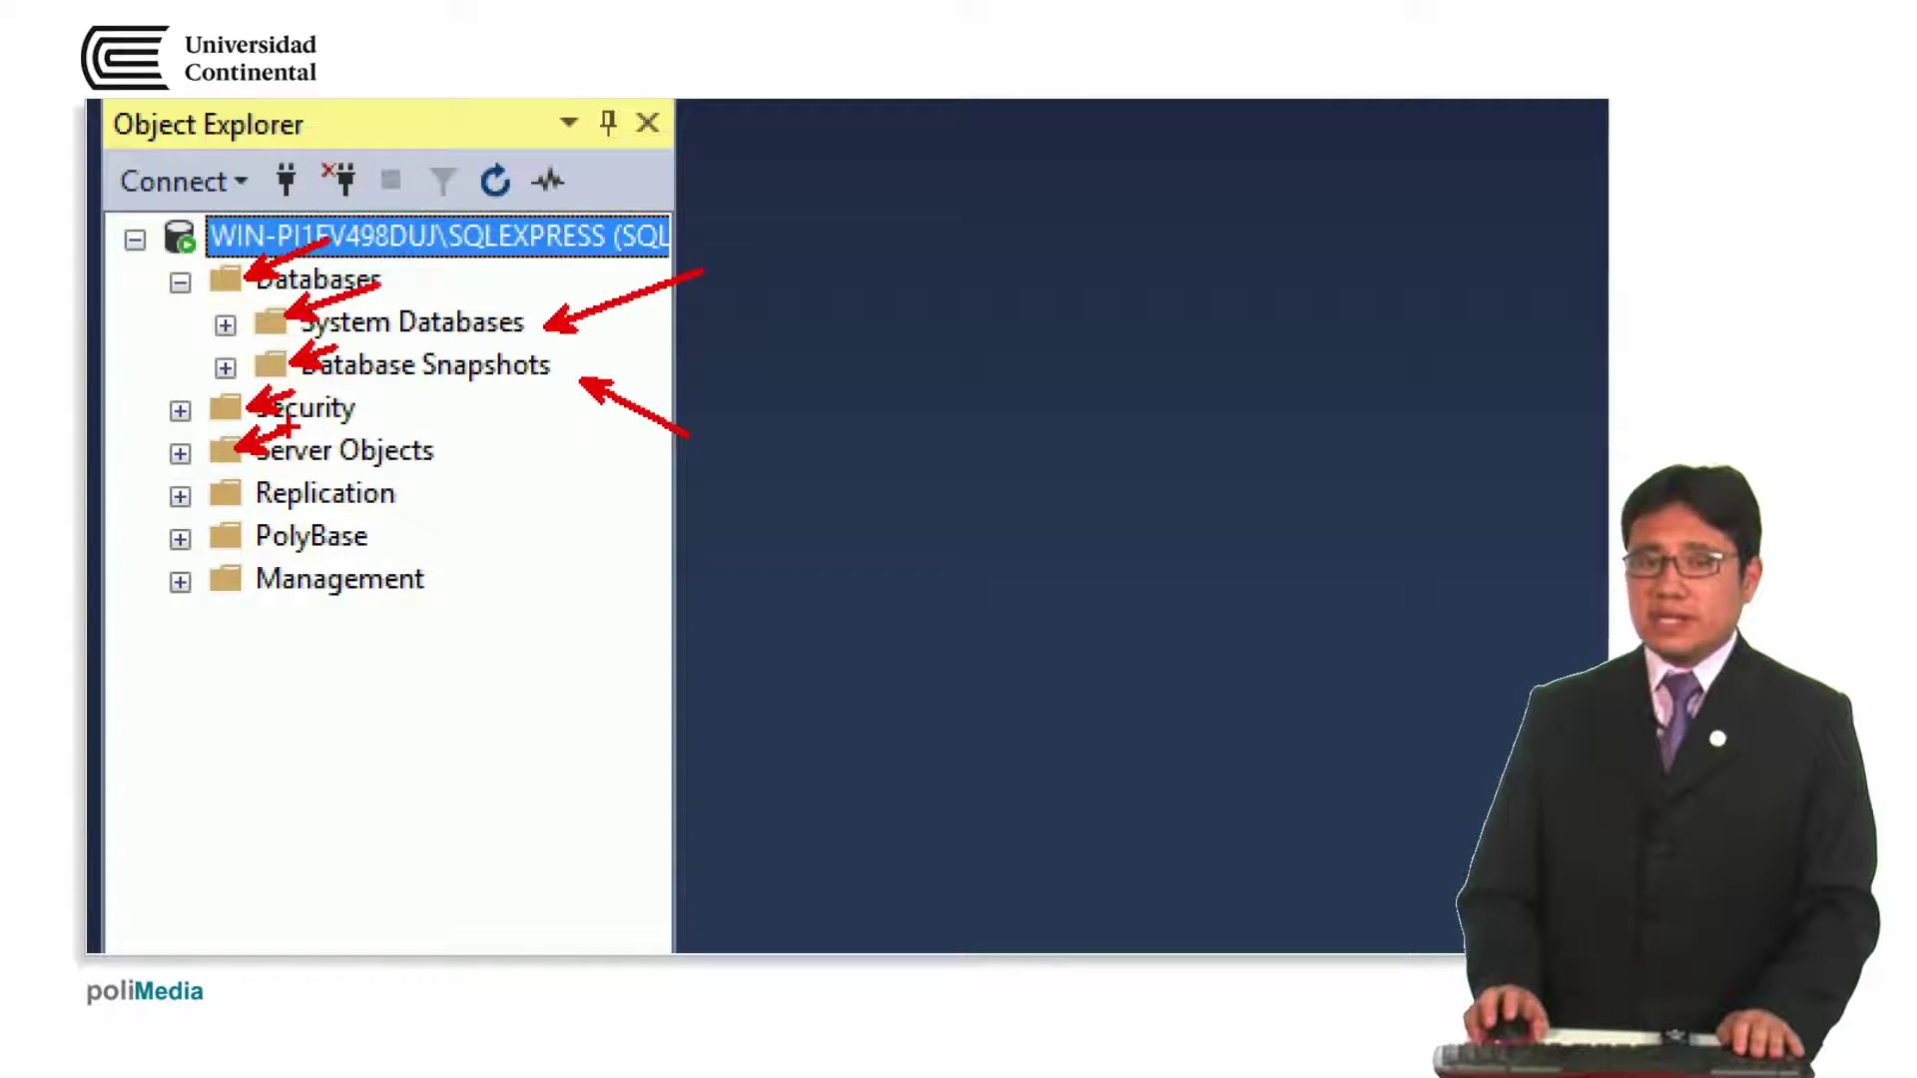
pyautogui.press('Escape')
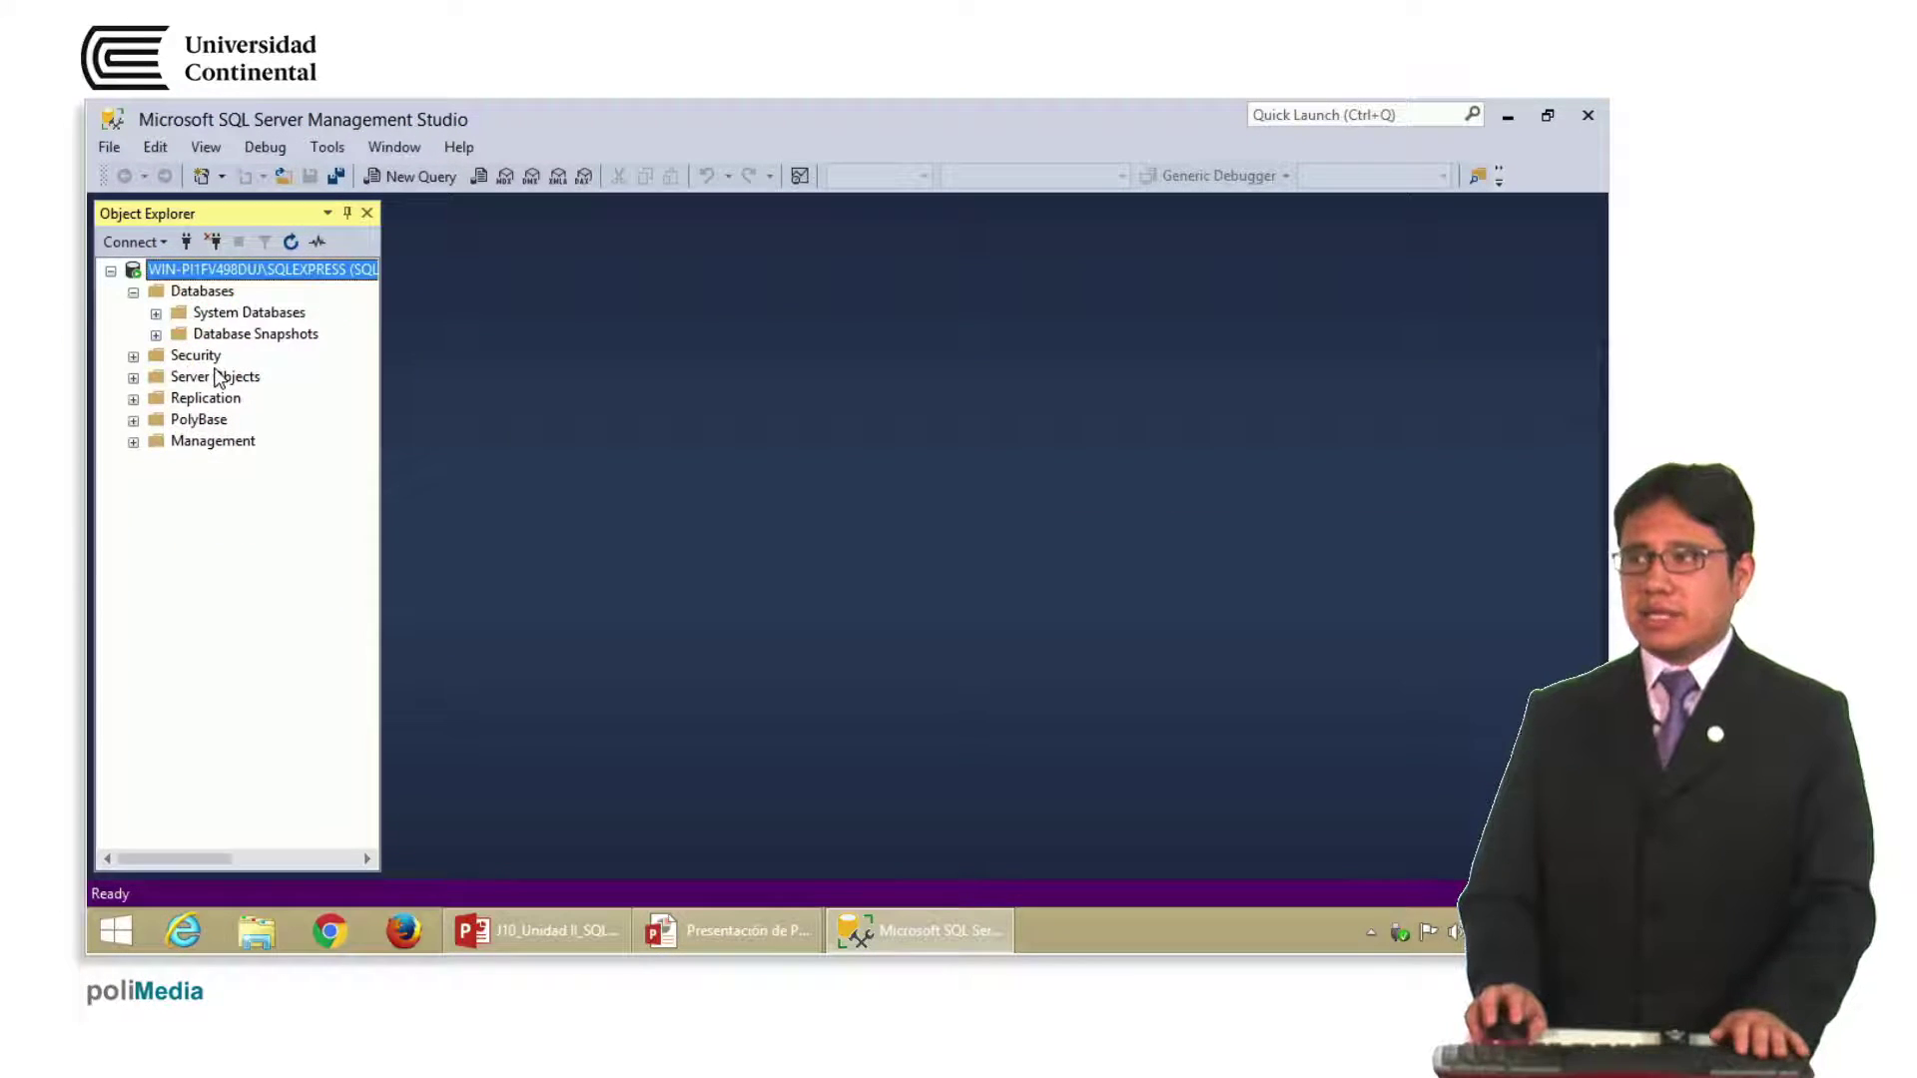
# - Start a new database on the server and name it CarteraDocente
pyautogui.rightClick(207, 299)
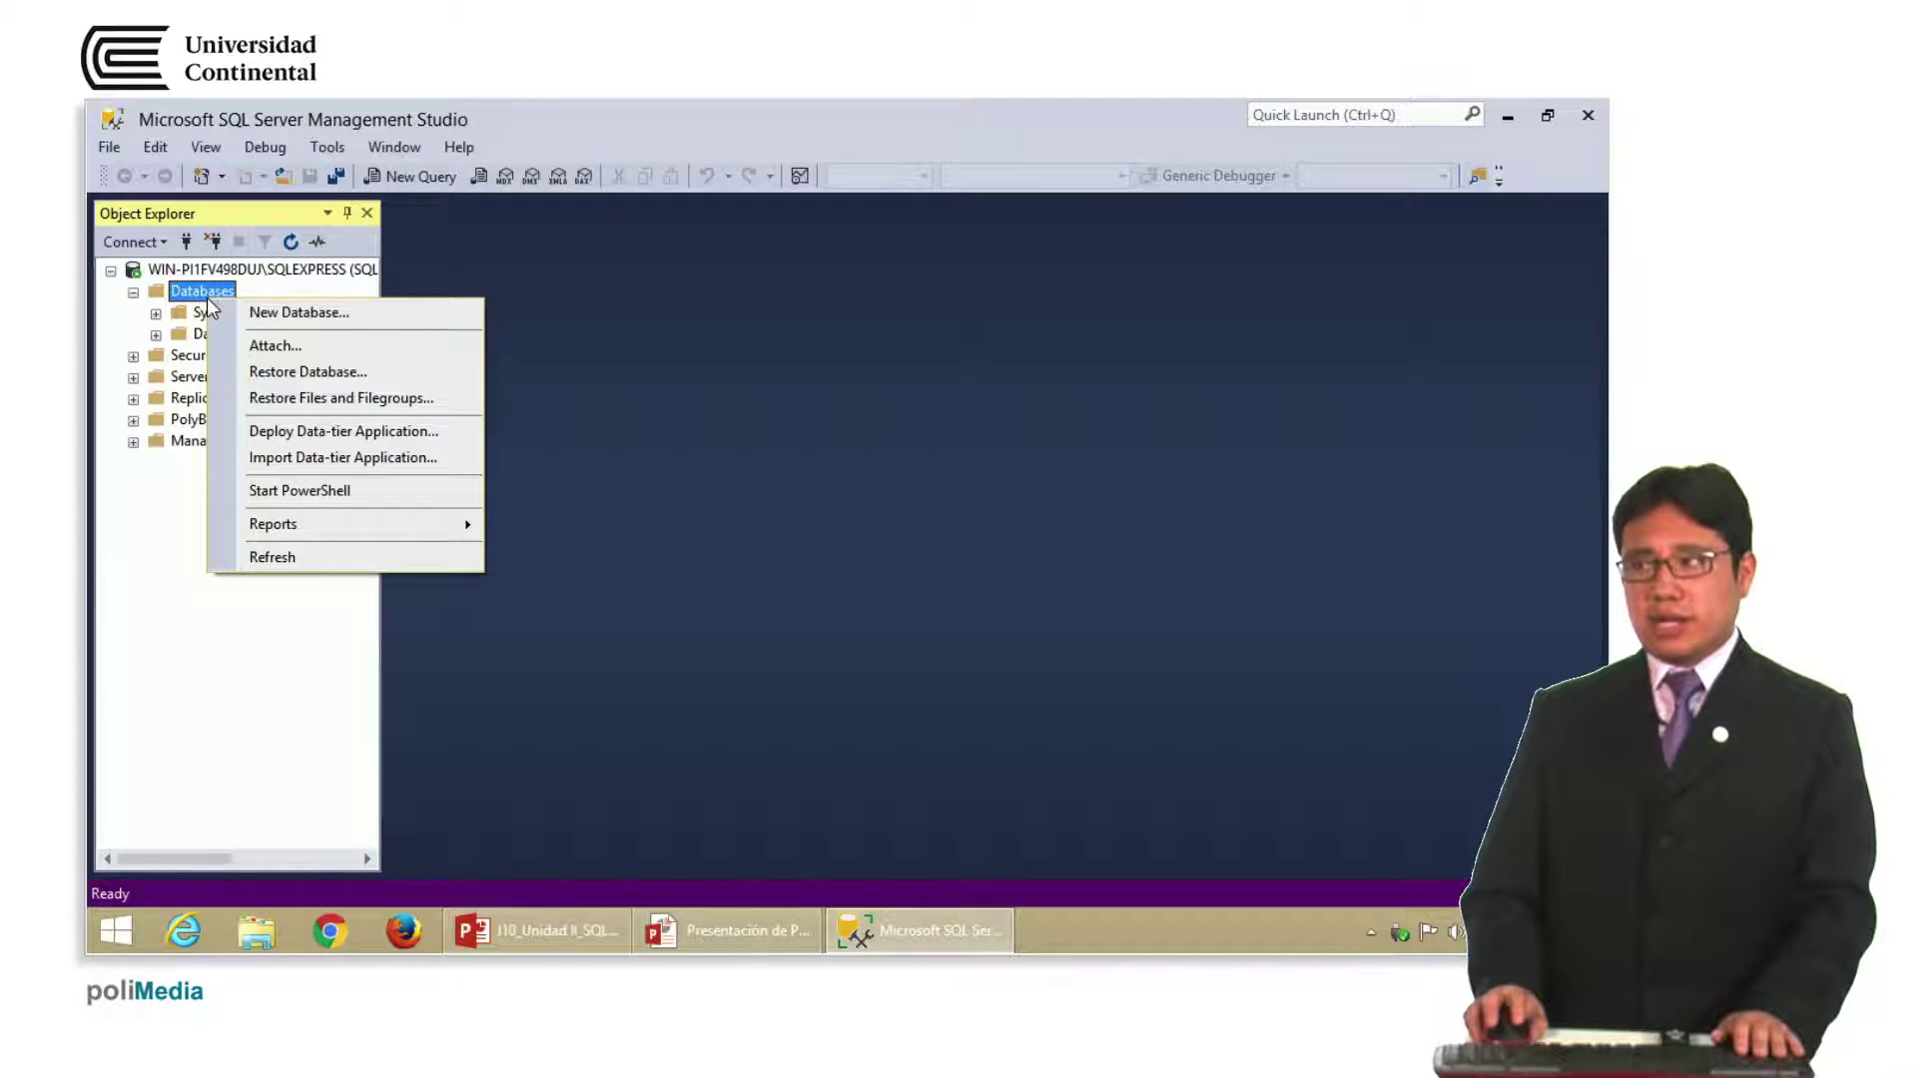
pyautogui.click(346, 317)
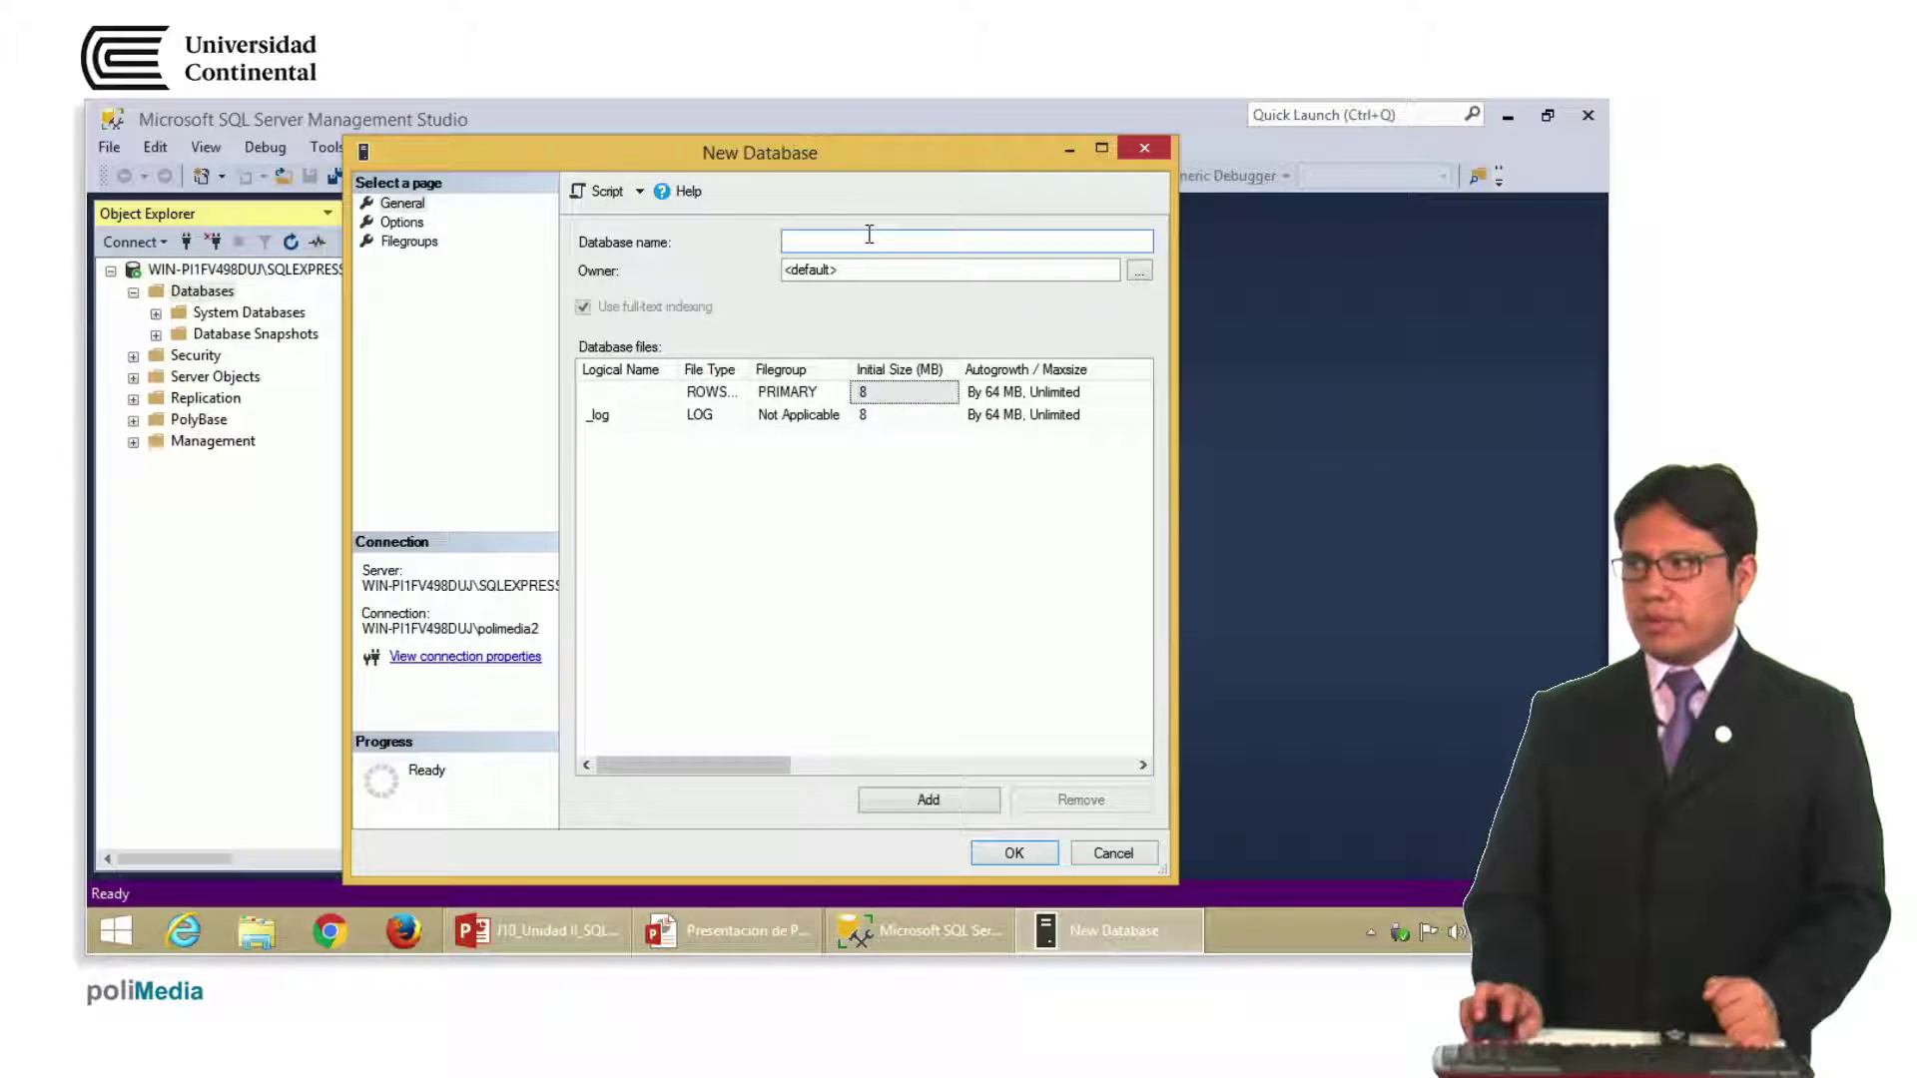
pyautogui.write('CarteraDocent')
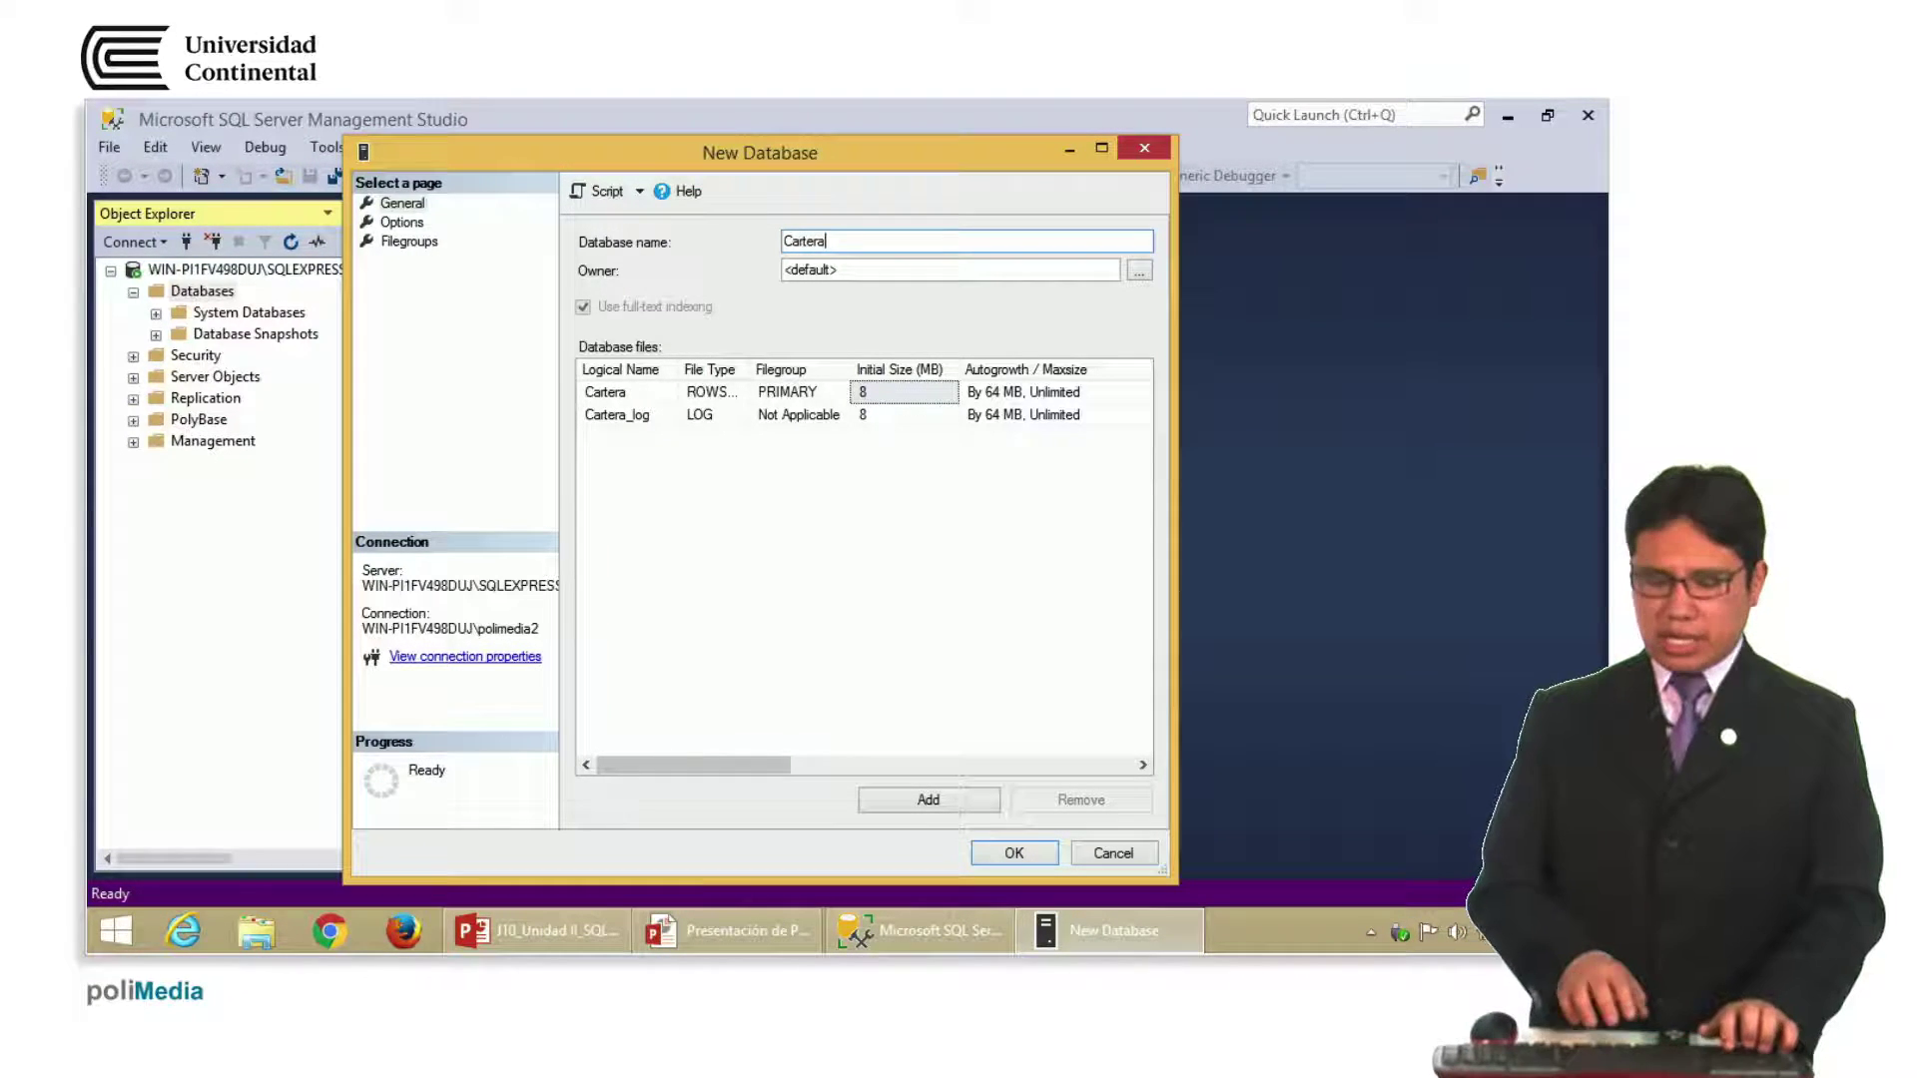
pyautogui.write('e')
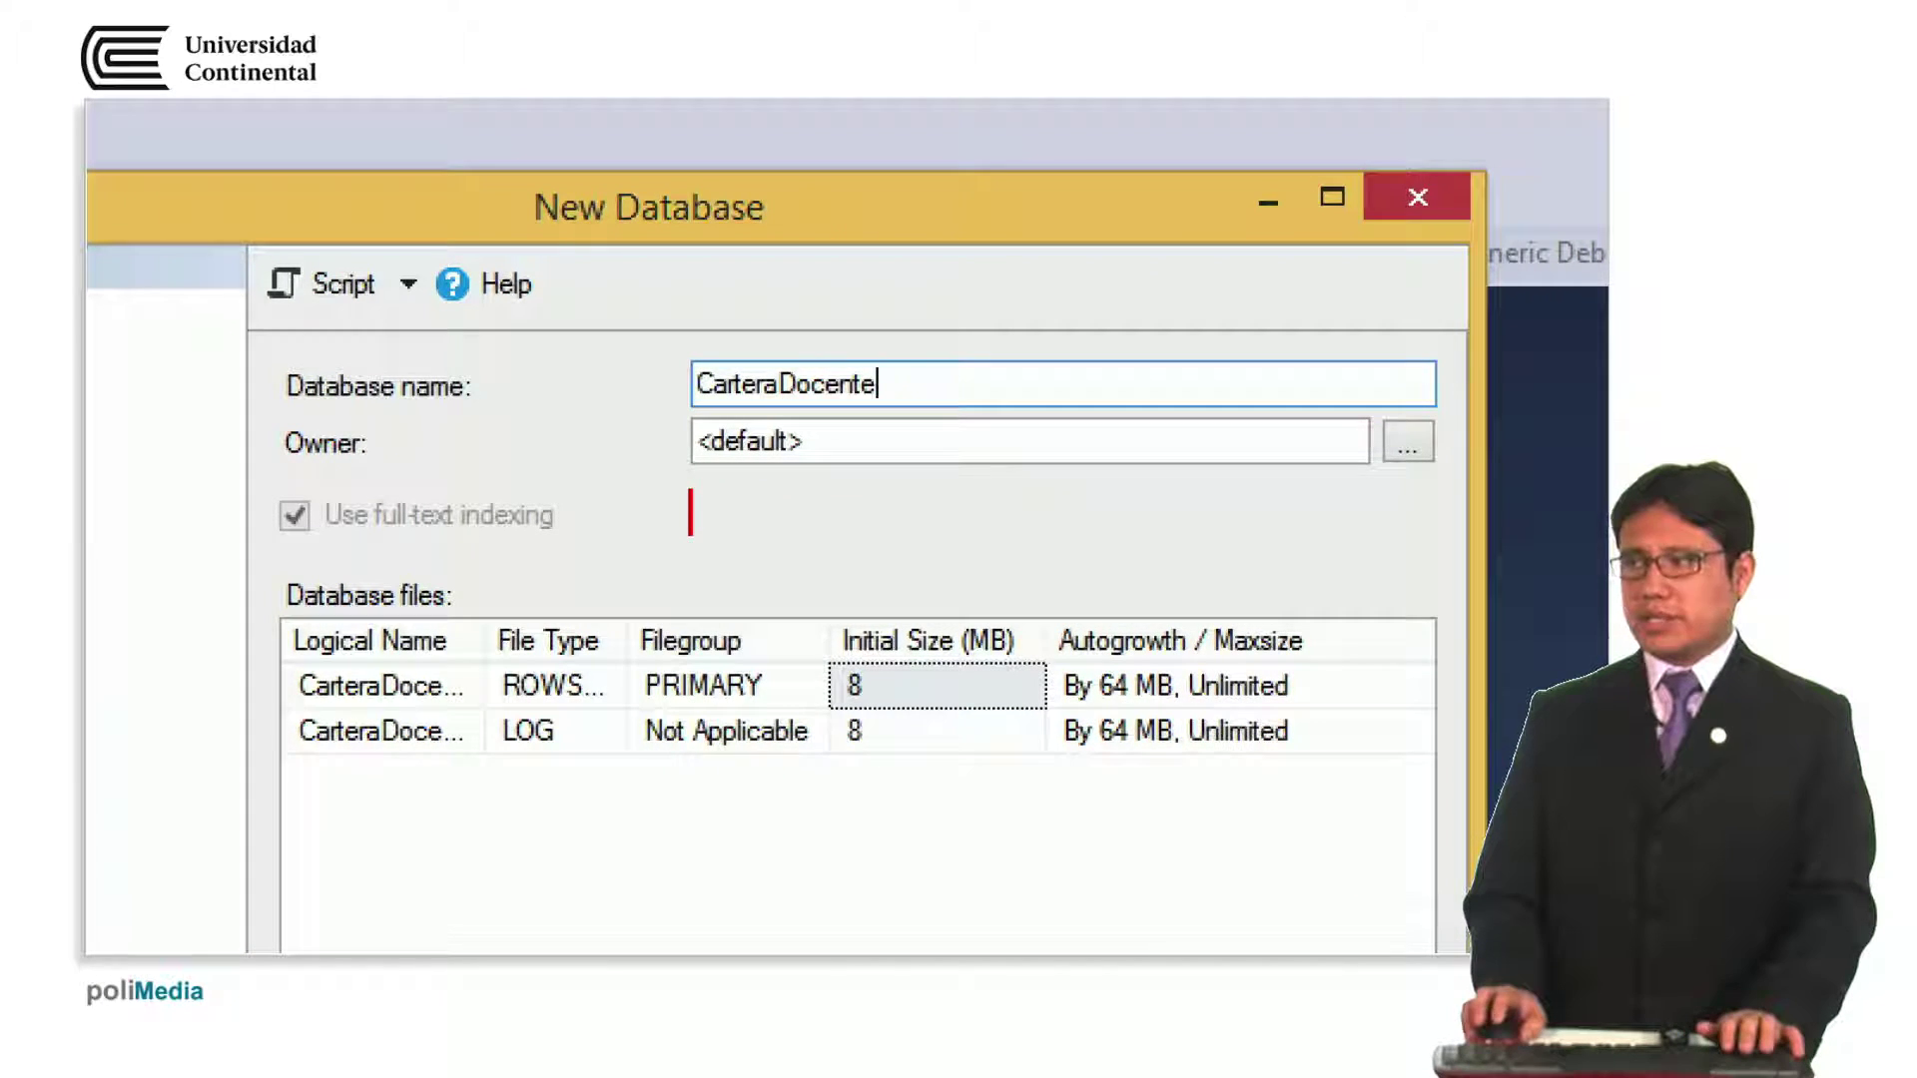
pyautogui.write('Cartera')
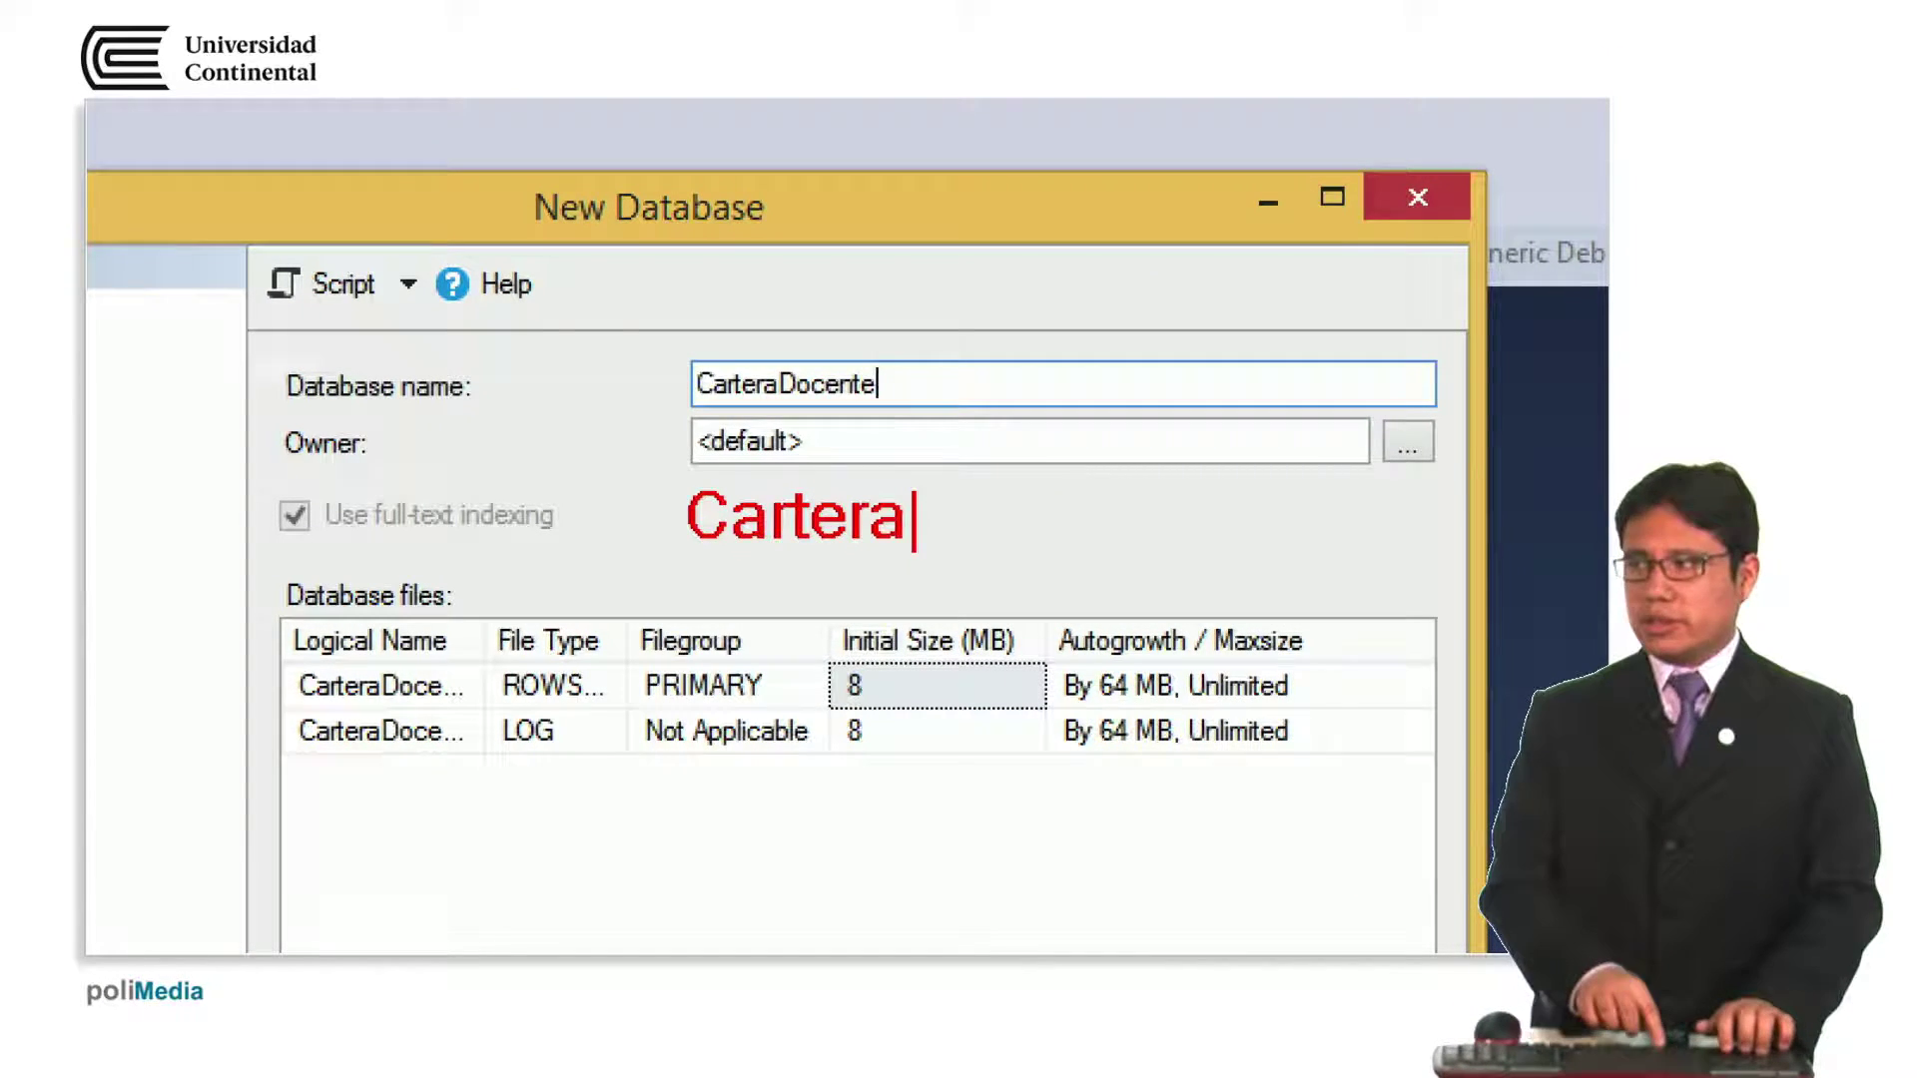
pyautogui.write(' Dpcemt')
pyautogui.press('BackSpace')
pyautogui.press('BackSpace')
pyautogui.press('BackSpace')
pyautogui.press('BackSpace')
pyautogui.press('BackSpace')
pyautogui.write('ocente')
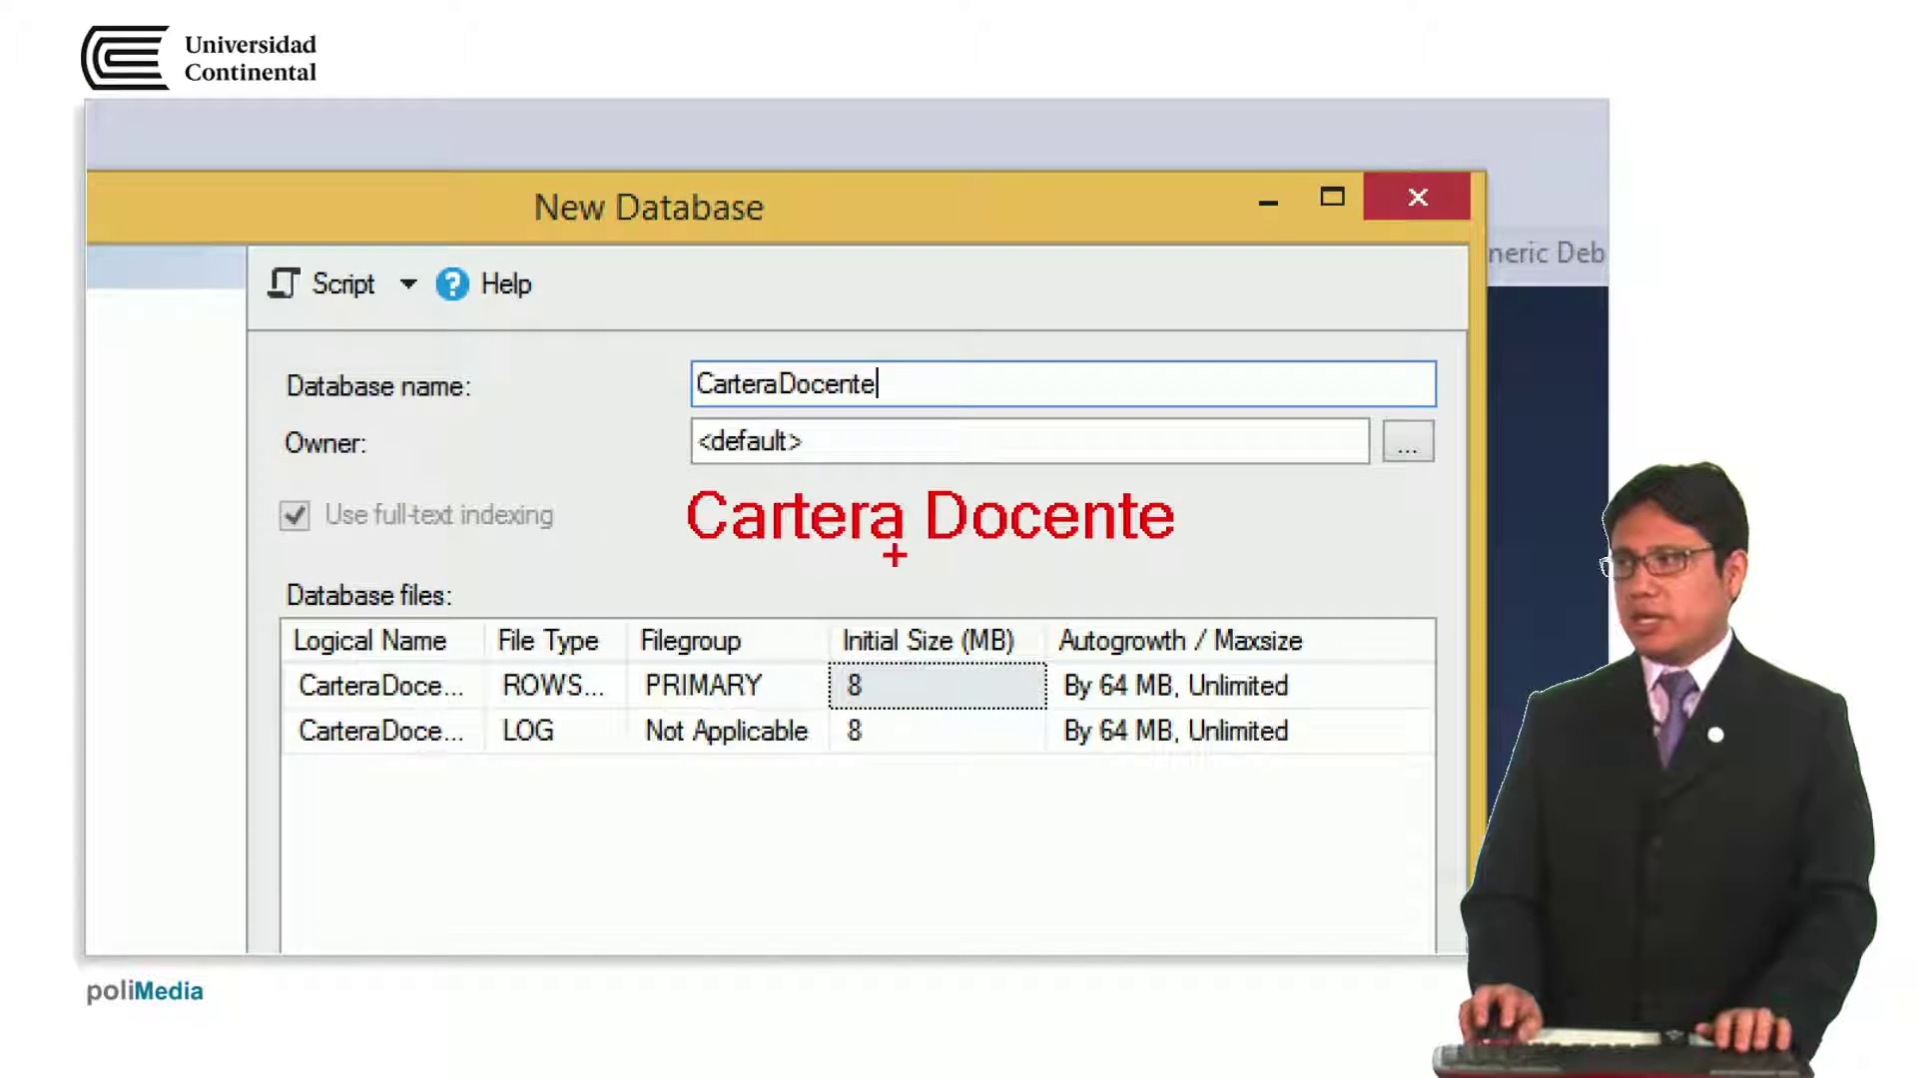
pyautogui.moveTo(905, 540); pyautogui.dragTo(935, 540)
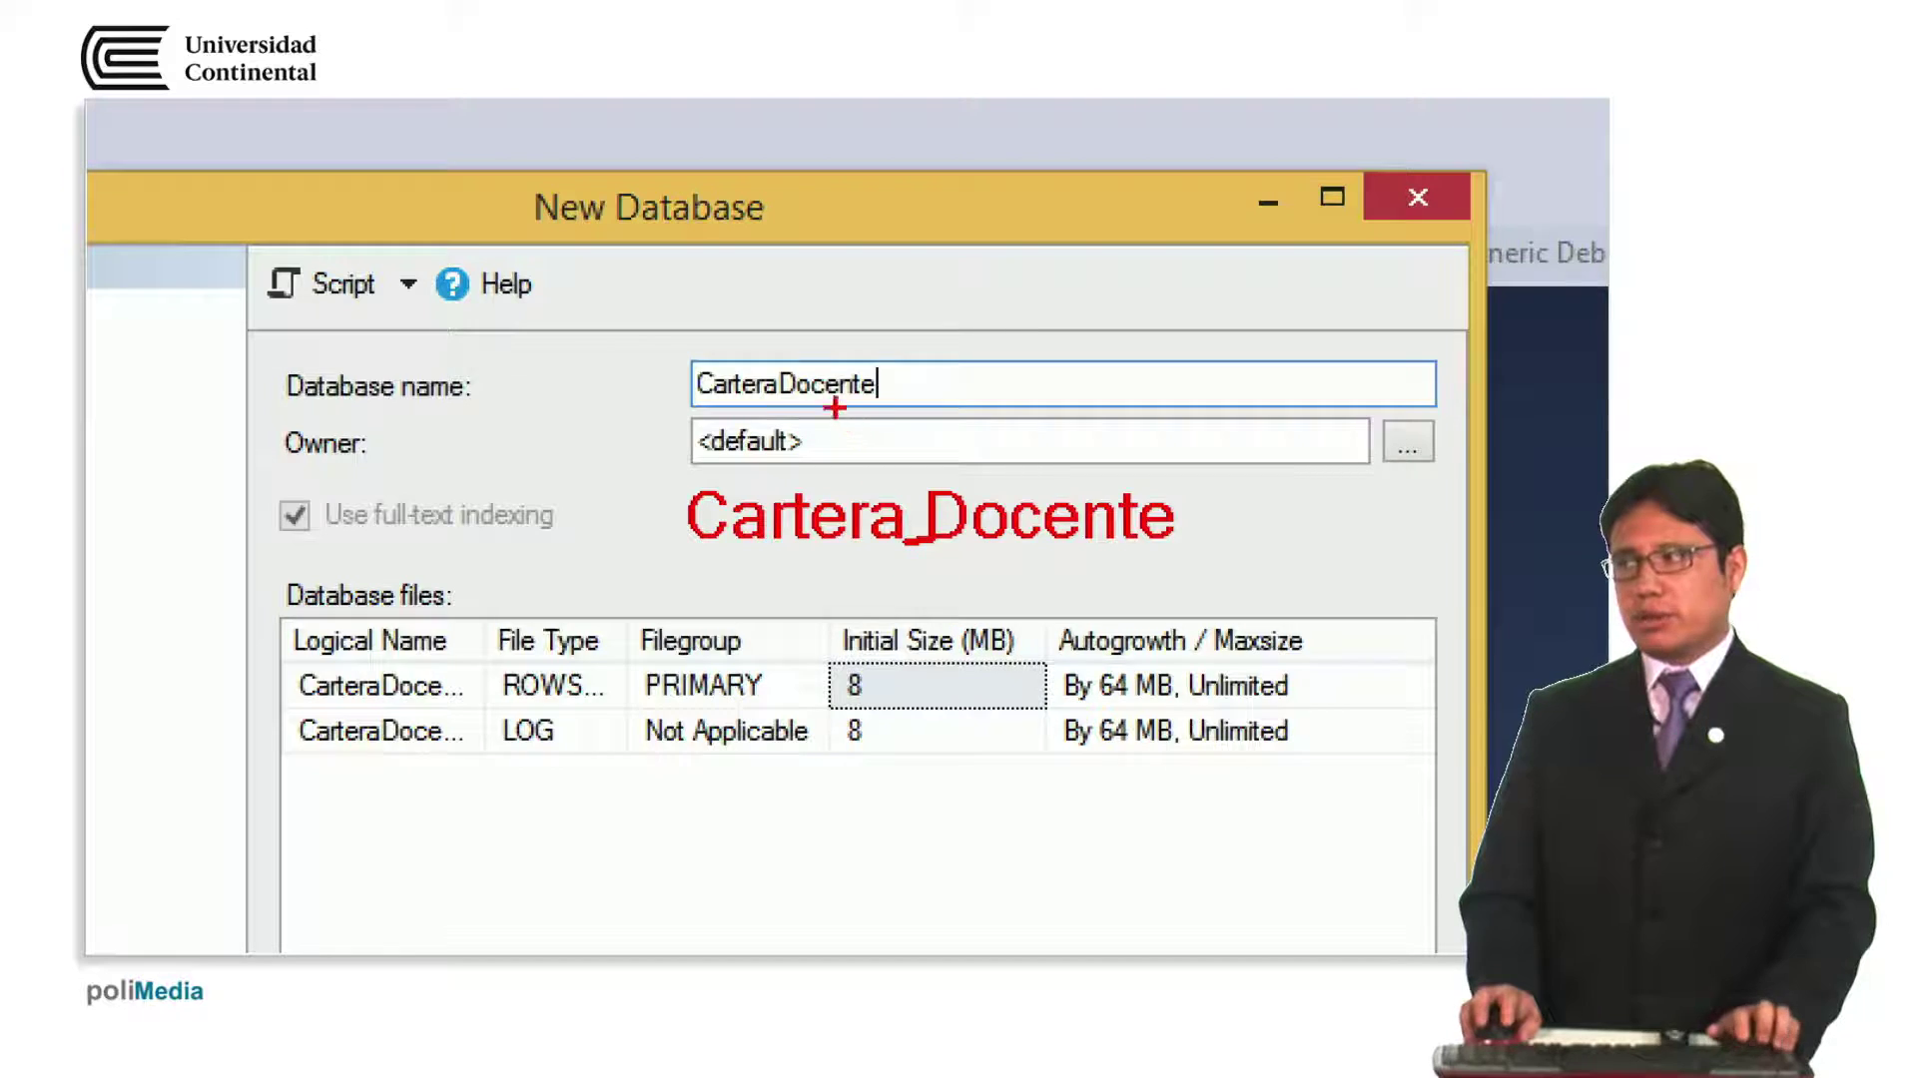
pyautogui.moveTo(790, 361); pyautogui.dragTo(909, 267)
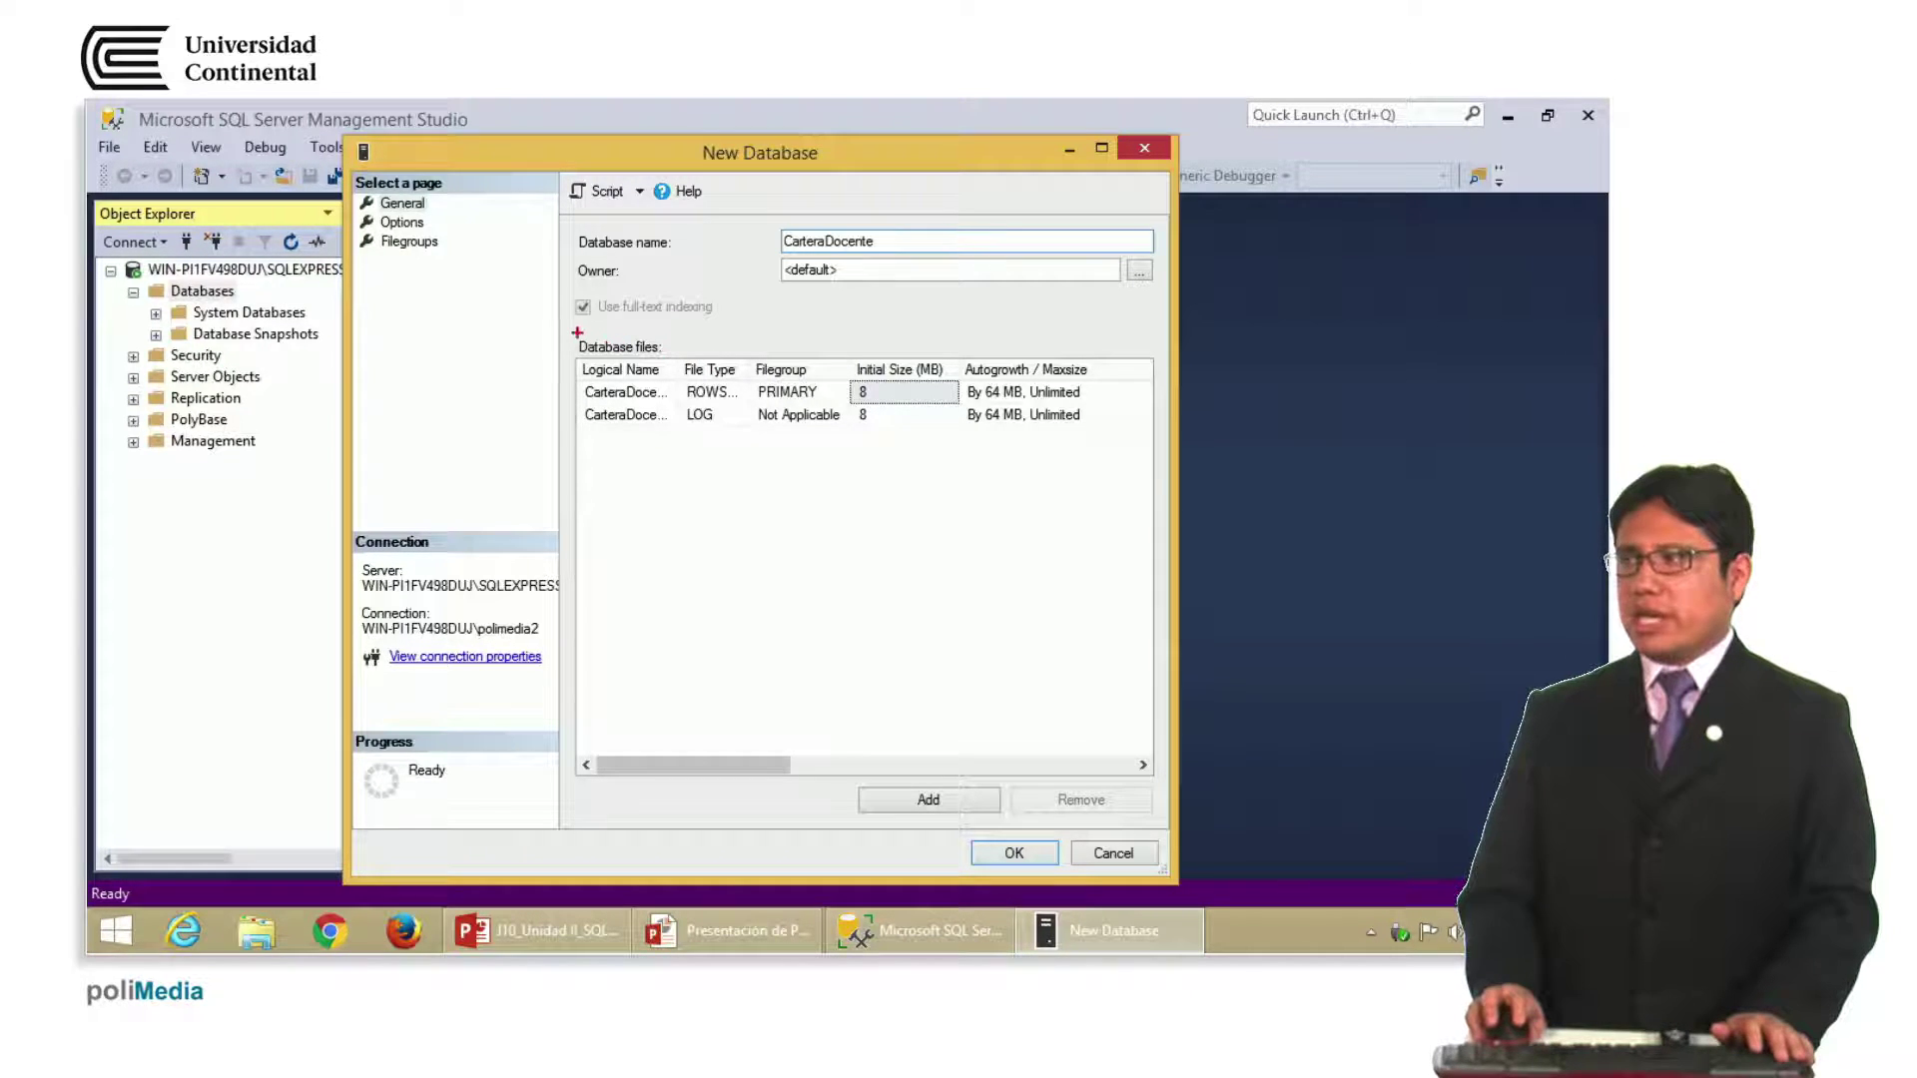
pyautogui.moveTo(639, 321)
pyautogui.mouseDown()
pyautogui.moveTo(729, 439)
pyautogui.moveTo(718, 329)
pyautogui.mouseUp()
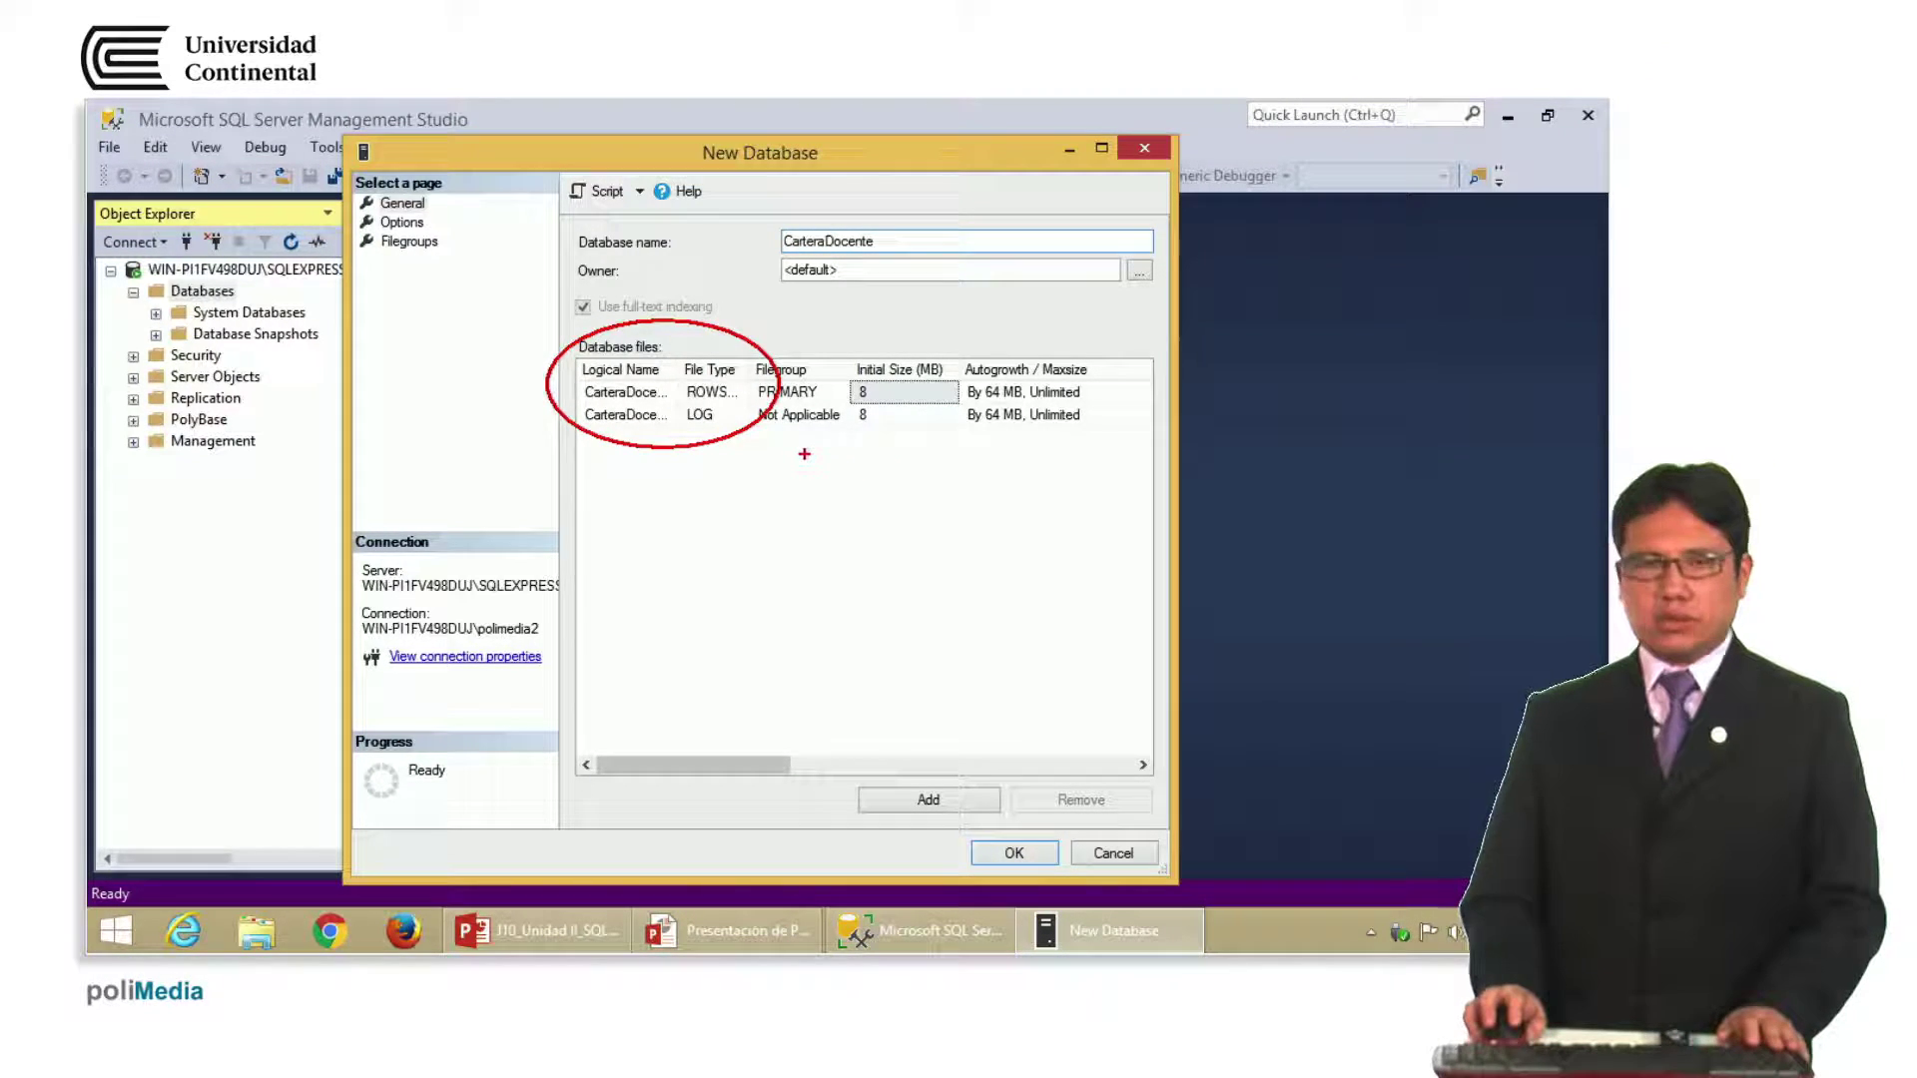
pyautogui.press('e')
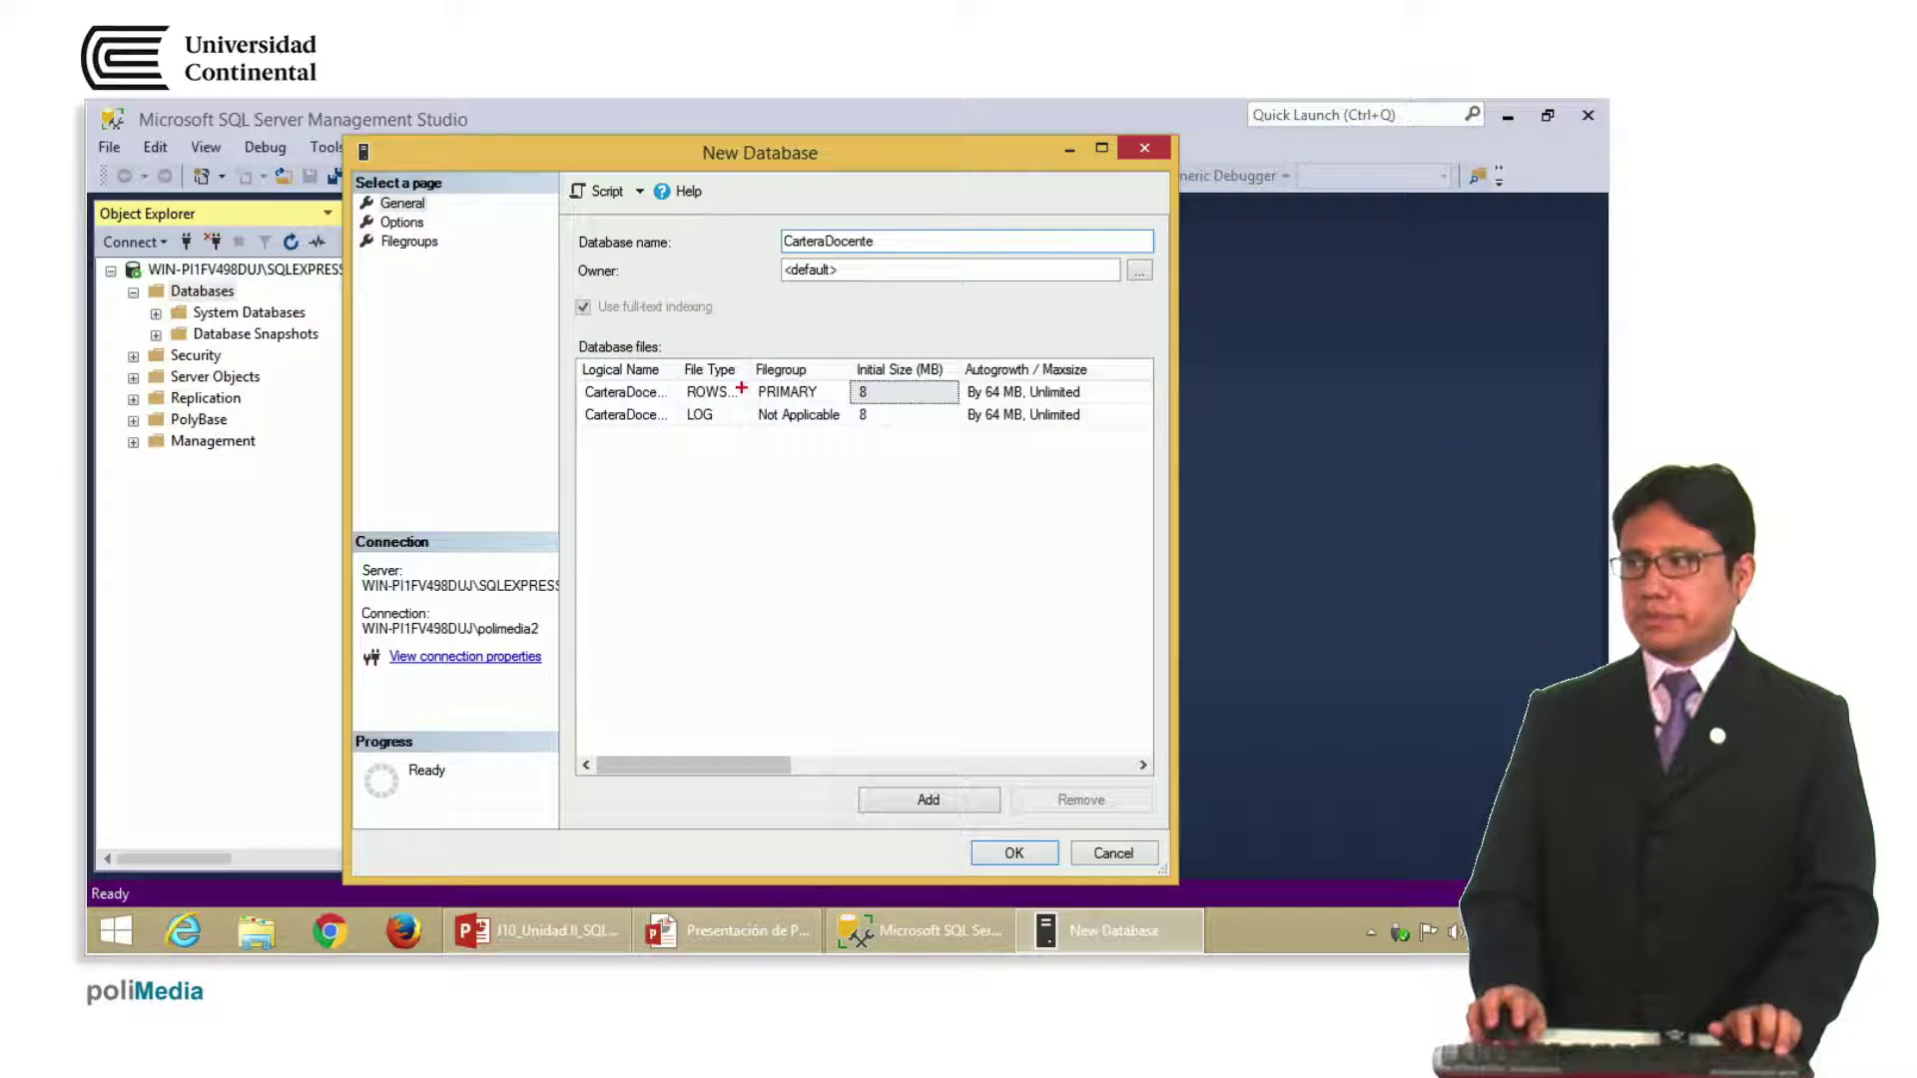
pyautogui.moveTo(741, 388)
pyautogui.mouseDown()
pyautogui.moveTo(834, 334)
pyautogui.moveTo(857, 387)
pyautogui.mouseUp()
pyautogui.hotkey('ctrl', 'z')
pyautogui.moveTo(852, 314); pyautogui.dragTo(853, 348)
pyautogui.write('Ar')
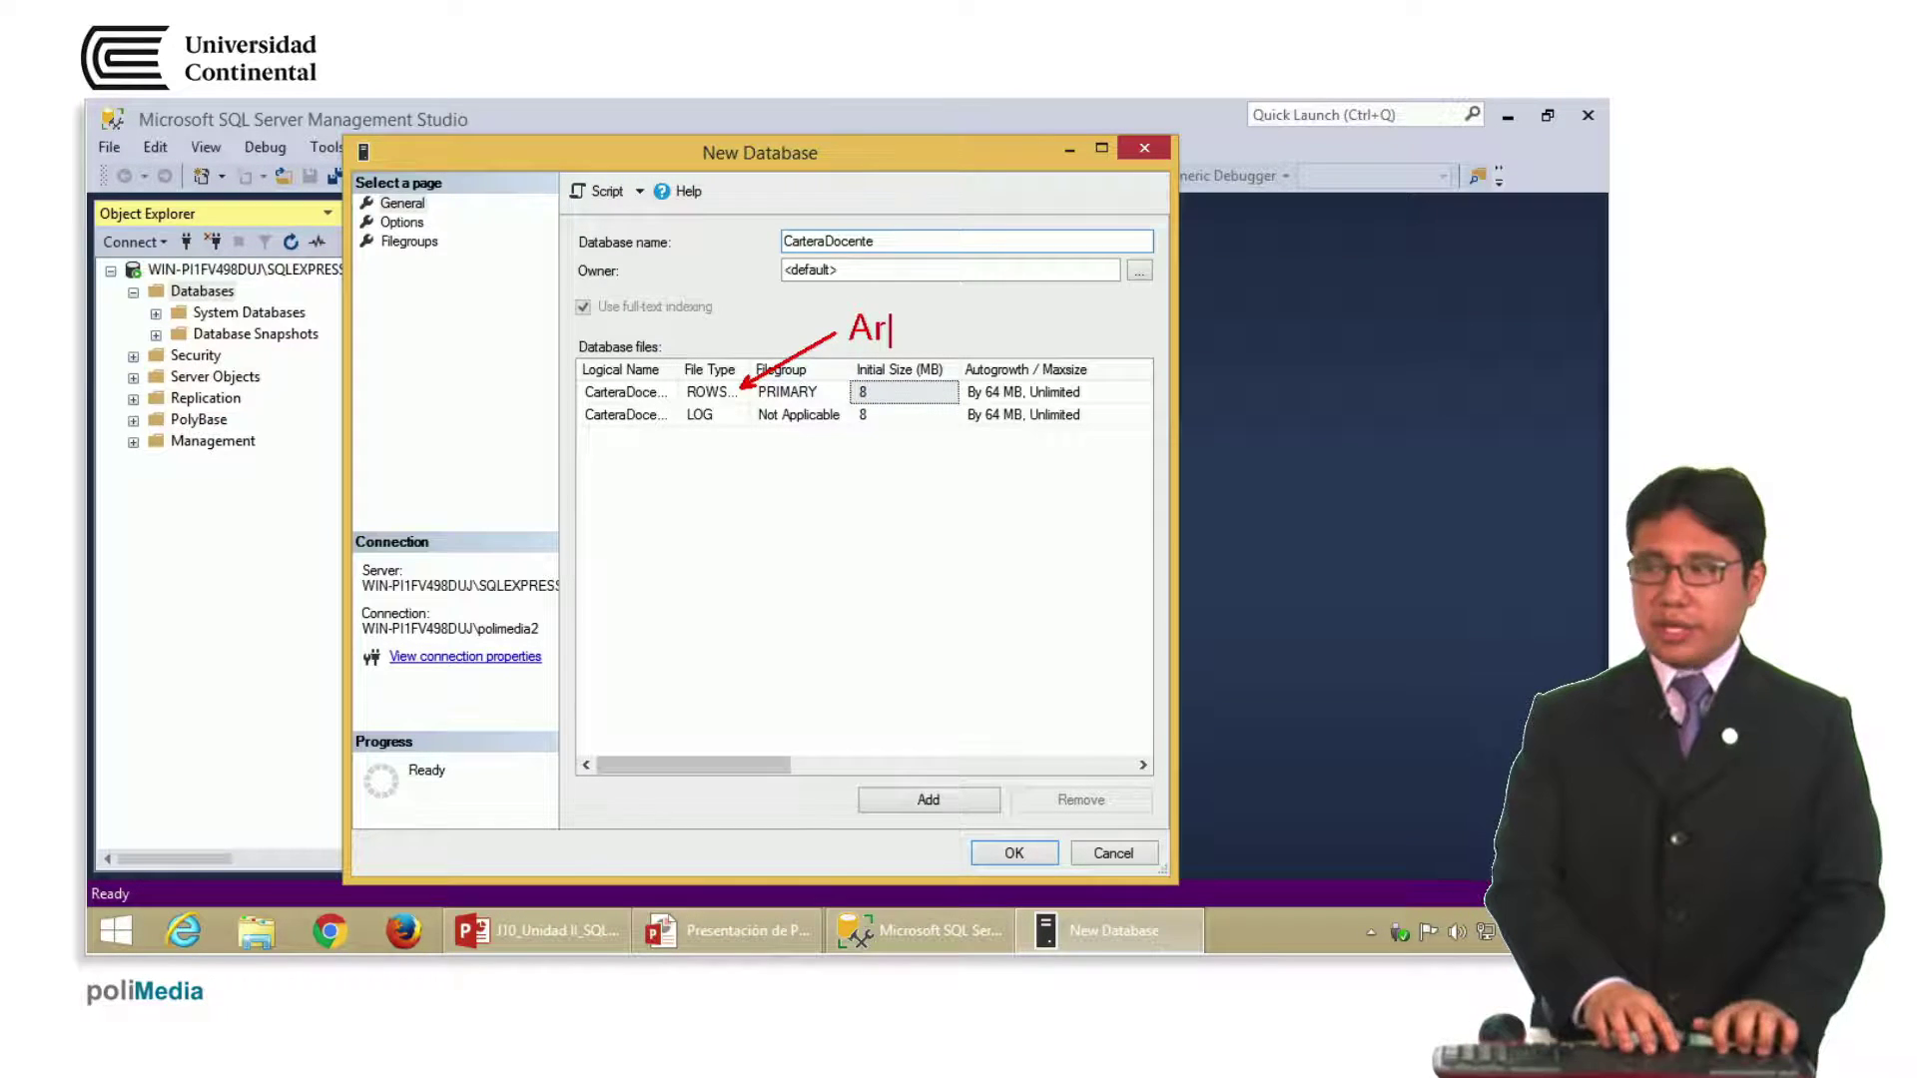
pyautogui.write('chivo primario (MDF)')
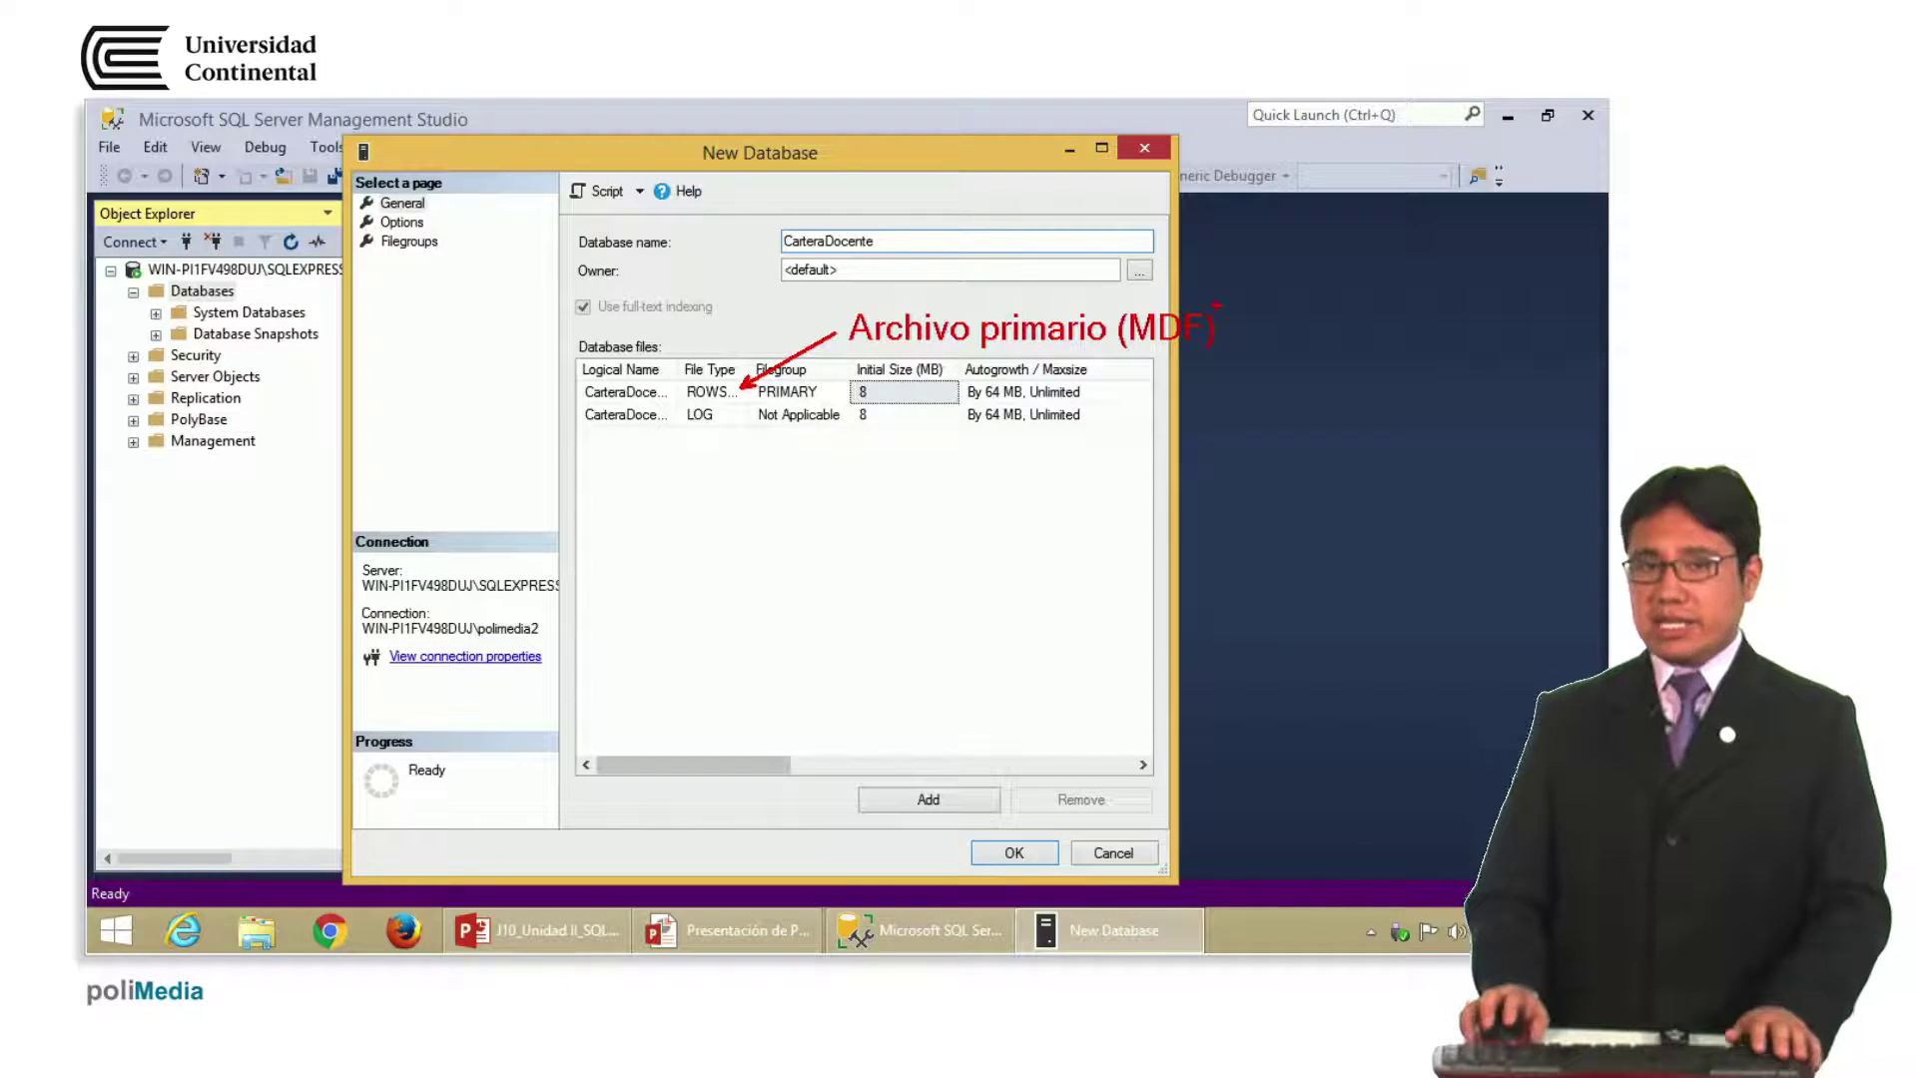
pyautogui.press('Escape')
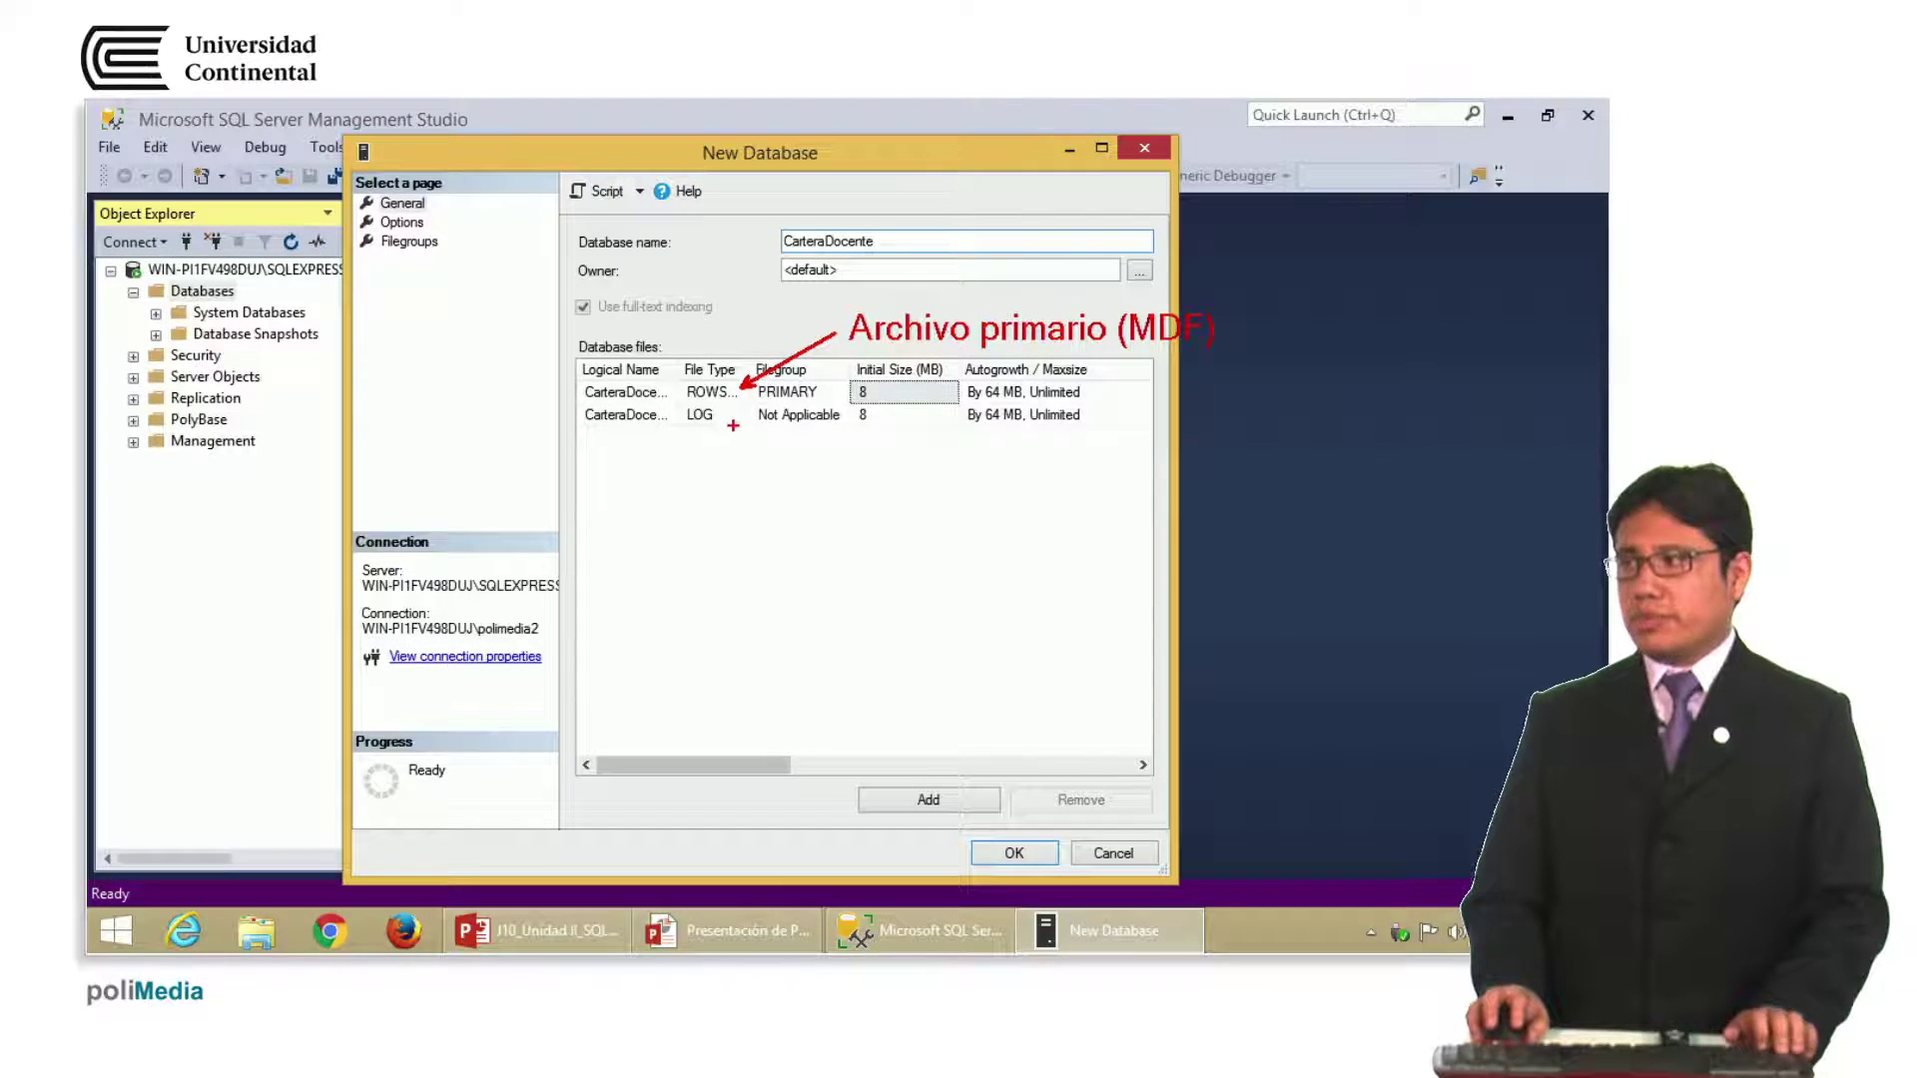
pyautogui.moveTo(736, 420)
pyautogui.mouseDown()
pyautogui.moveTo(814, 488)
pyautogui.moveTo(797, 476)
pyautogui.mouseUp()
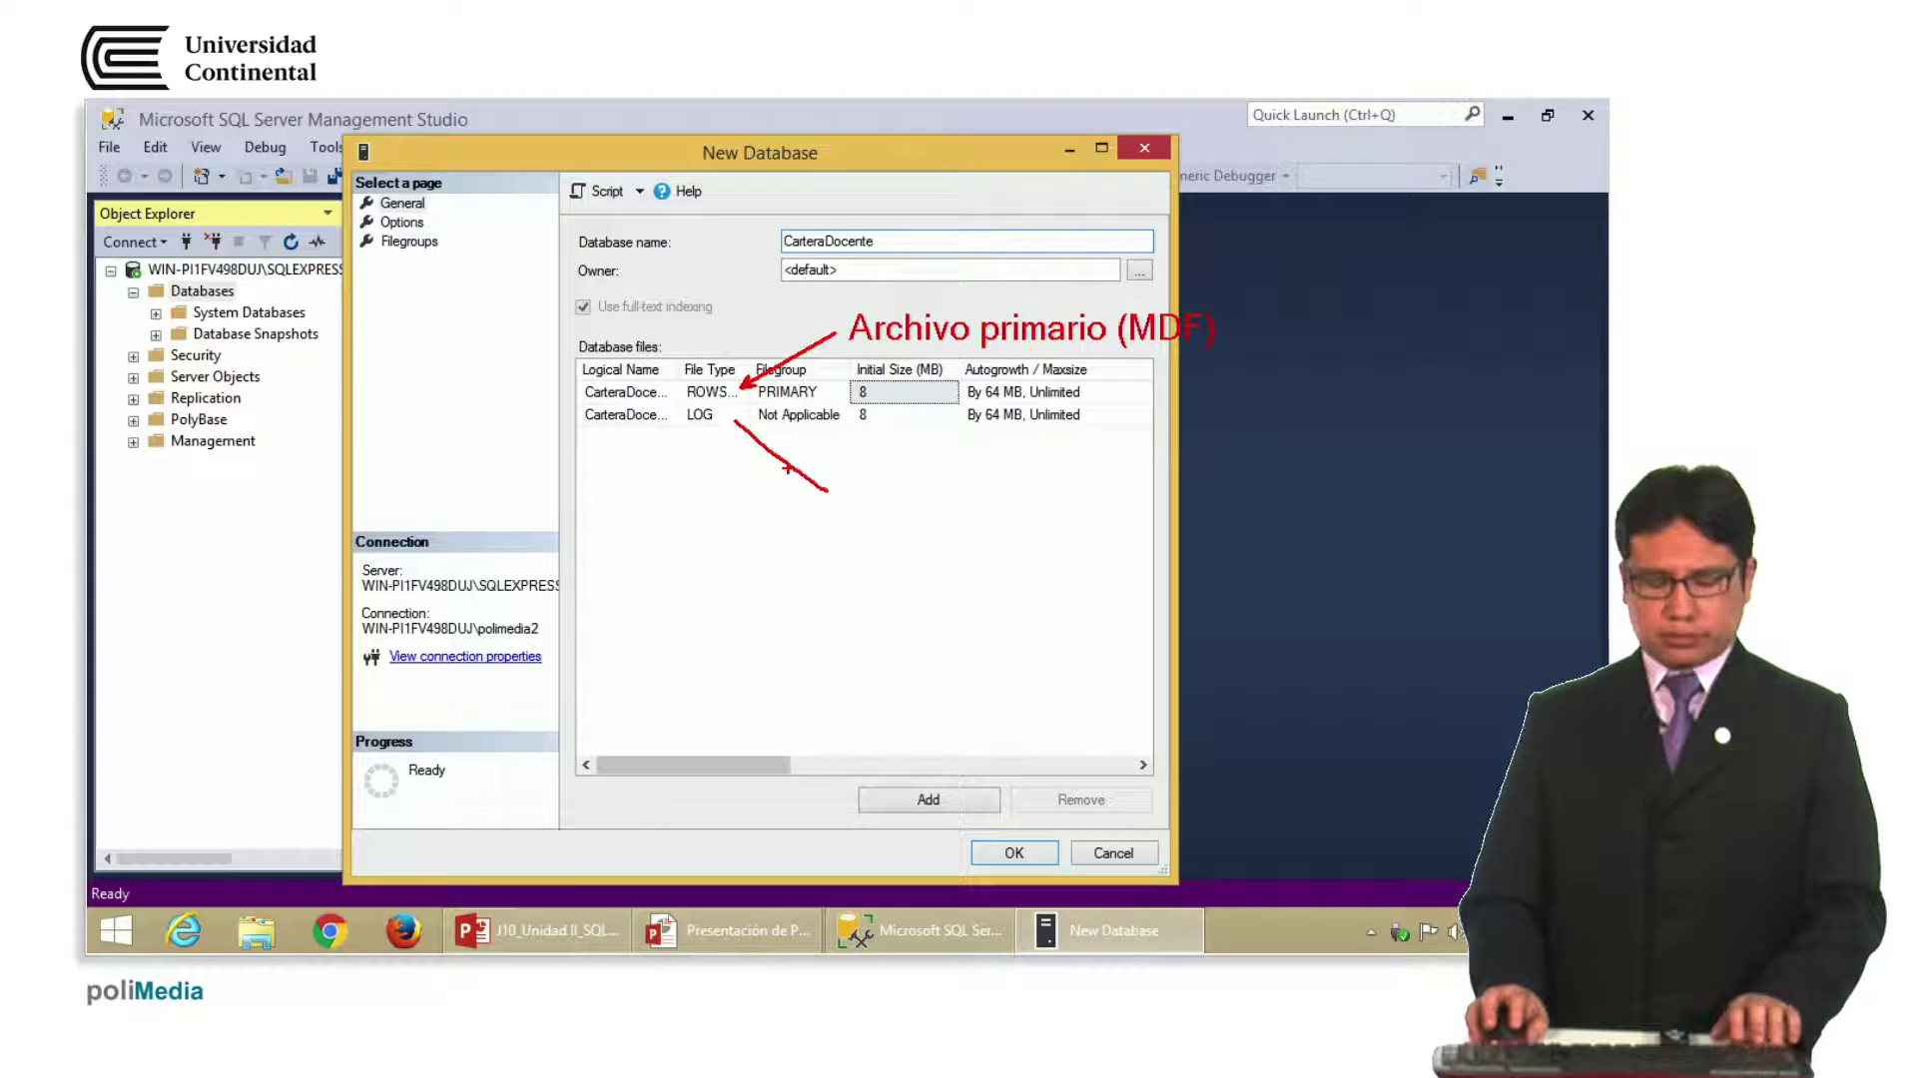
pyautogui.hotkey('ctrl', 'z')
pyautogui.moveTo(735, 420); pyautogui.dragTo(794, 477)
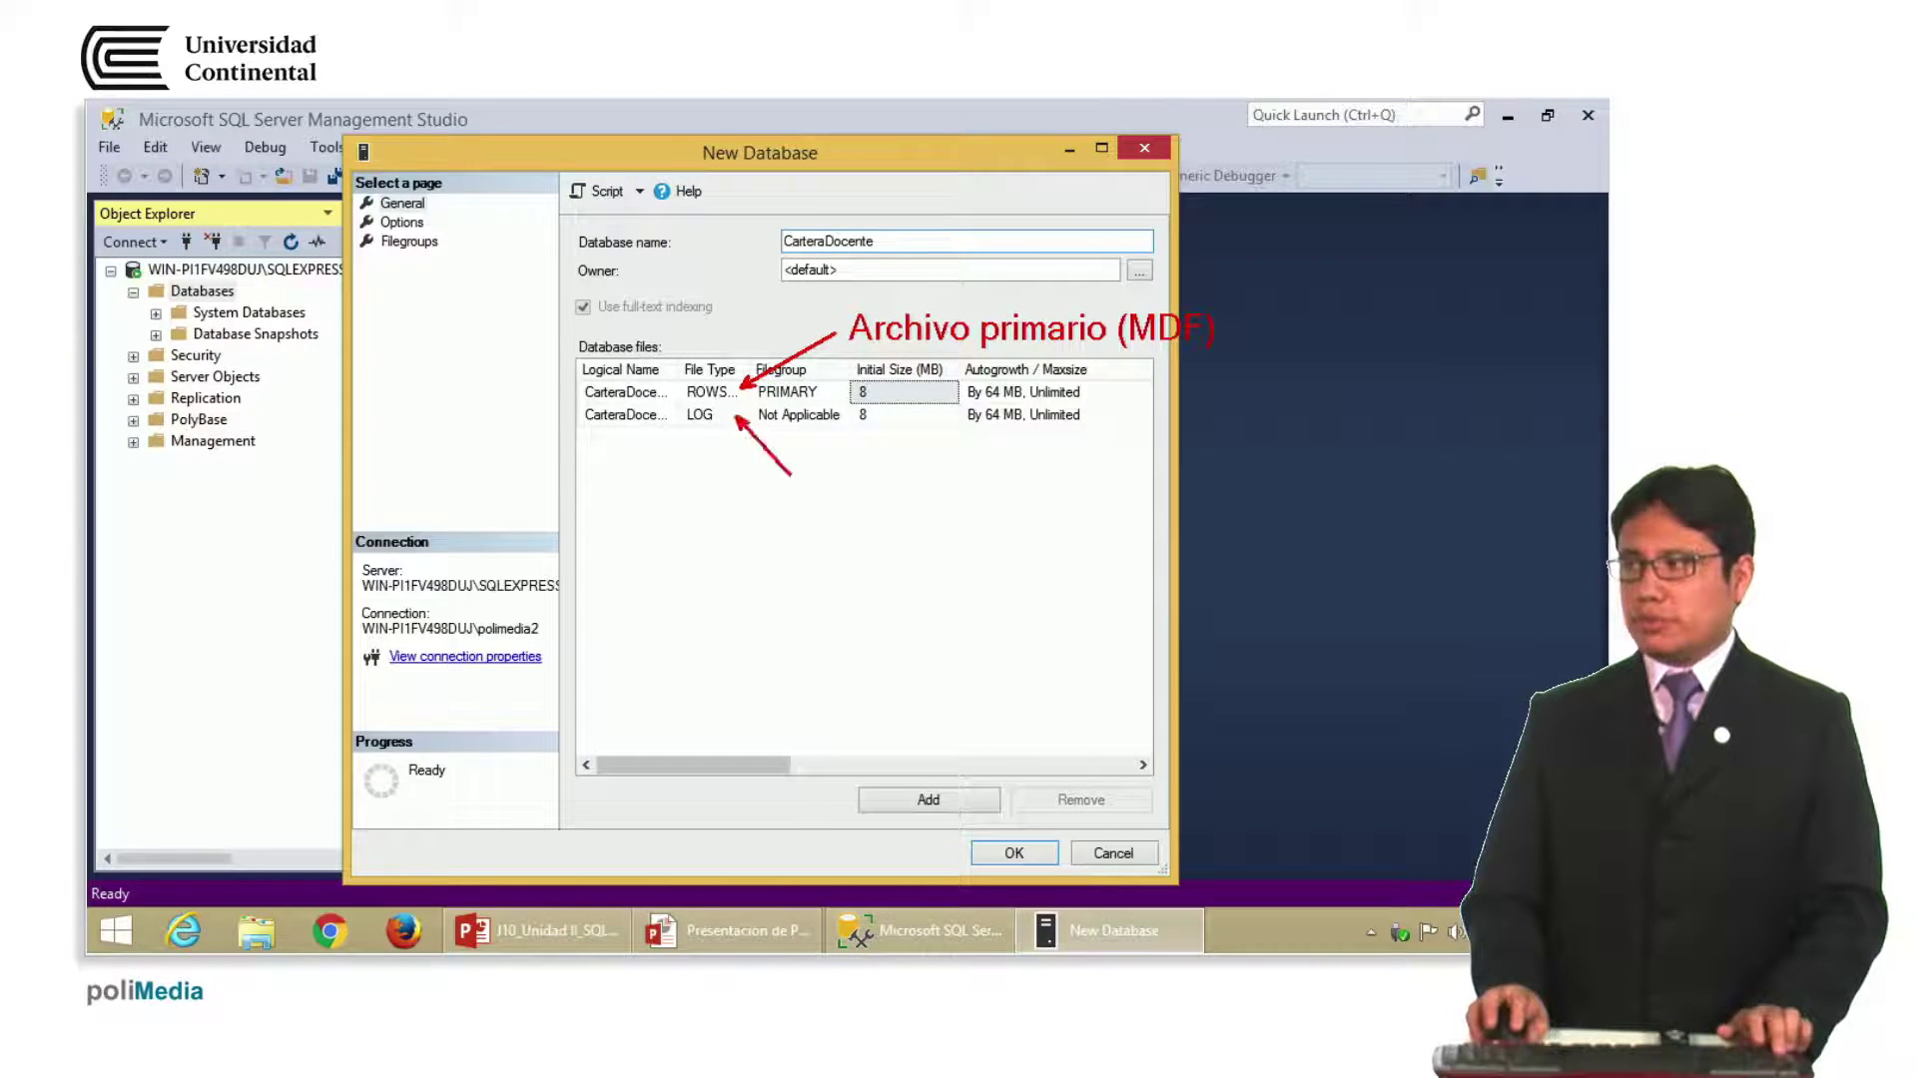
pyautogui.write('tRegi')
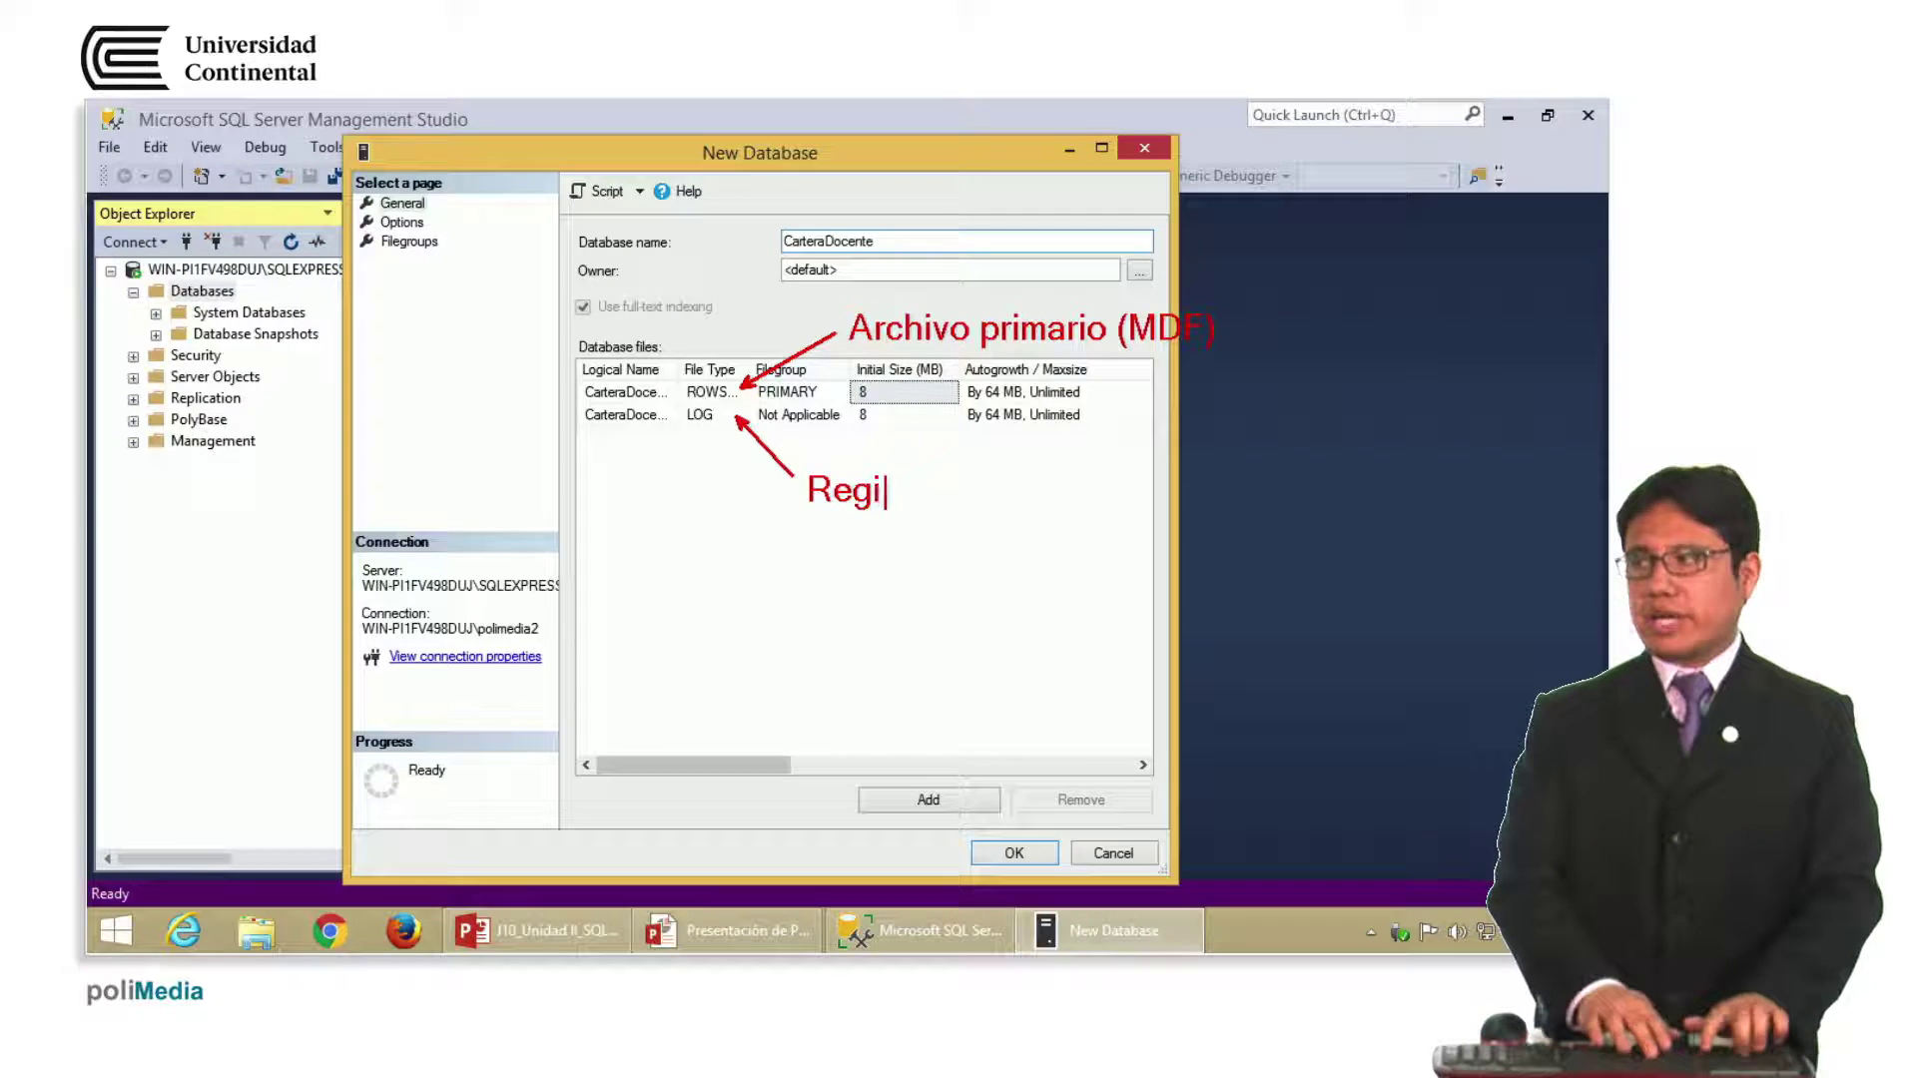
pyautogui.write('stro de transac')
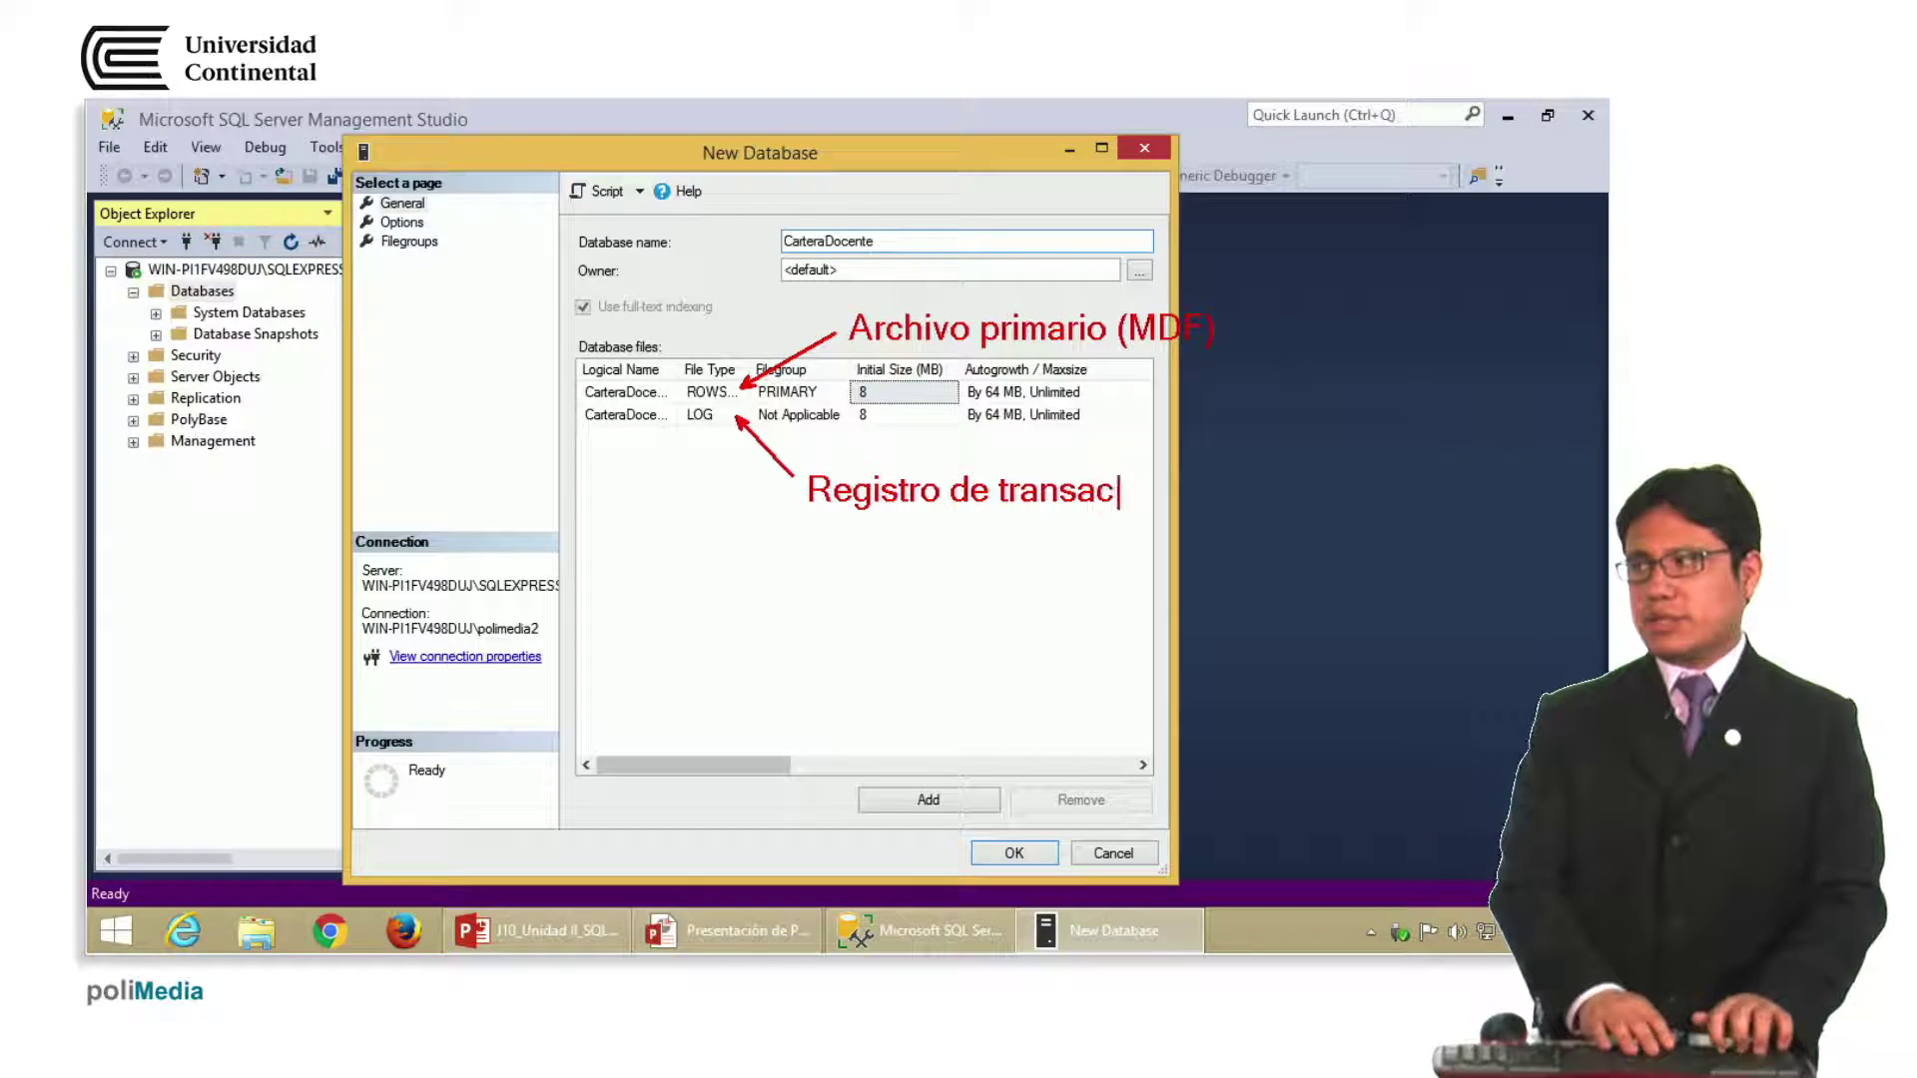
pyautogui.write('ciones (LDF)')
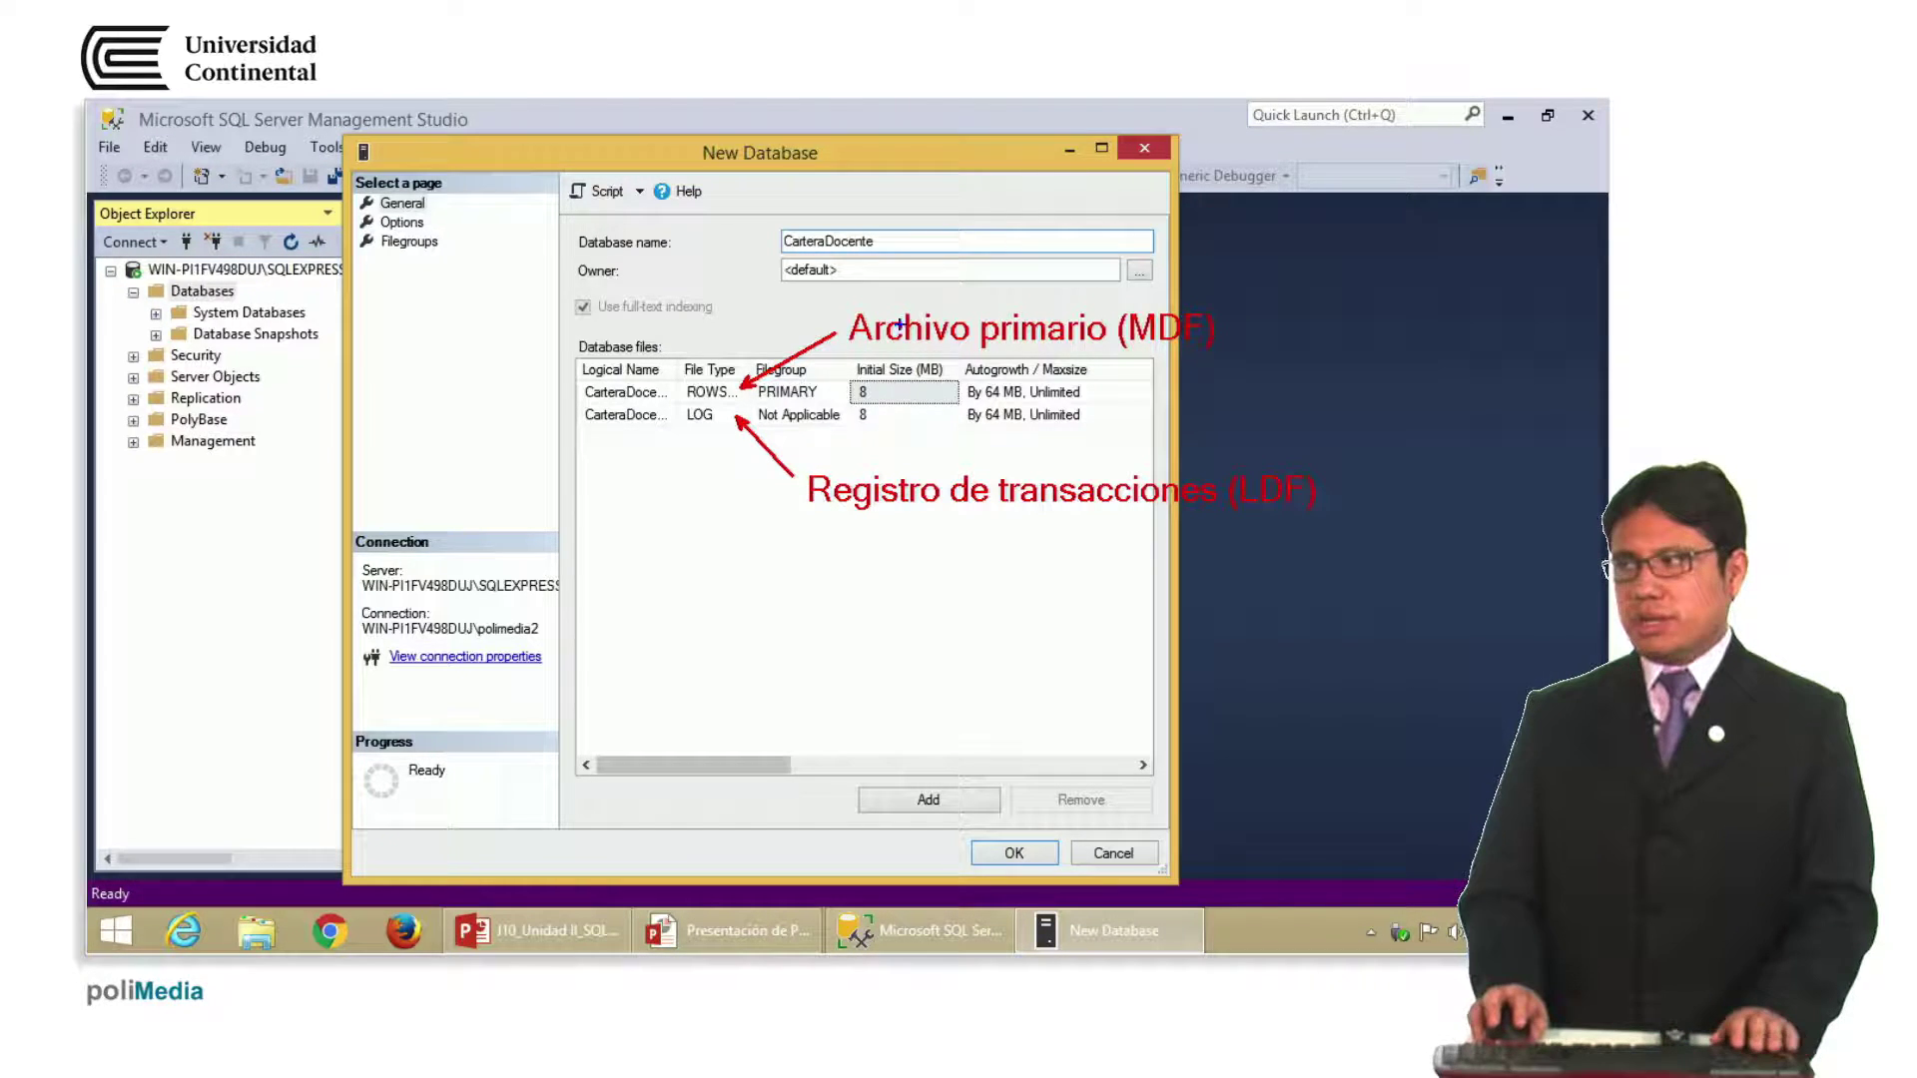
pyautogui.moveTo(854, 349); pyautogui.dragTo(1238, 360)
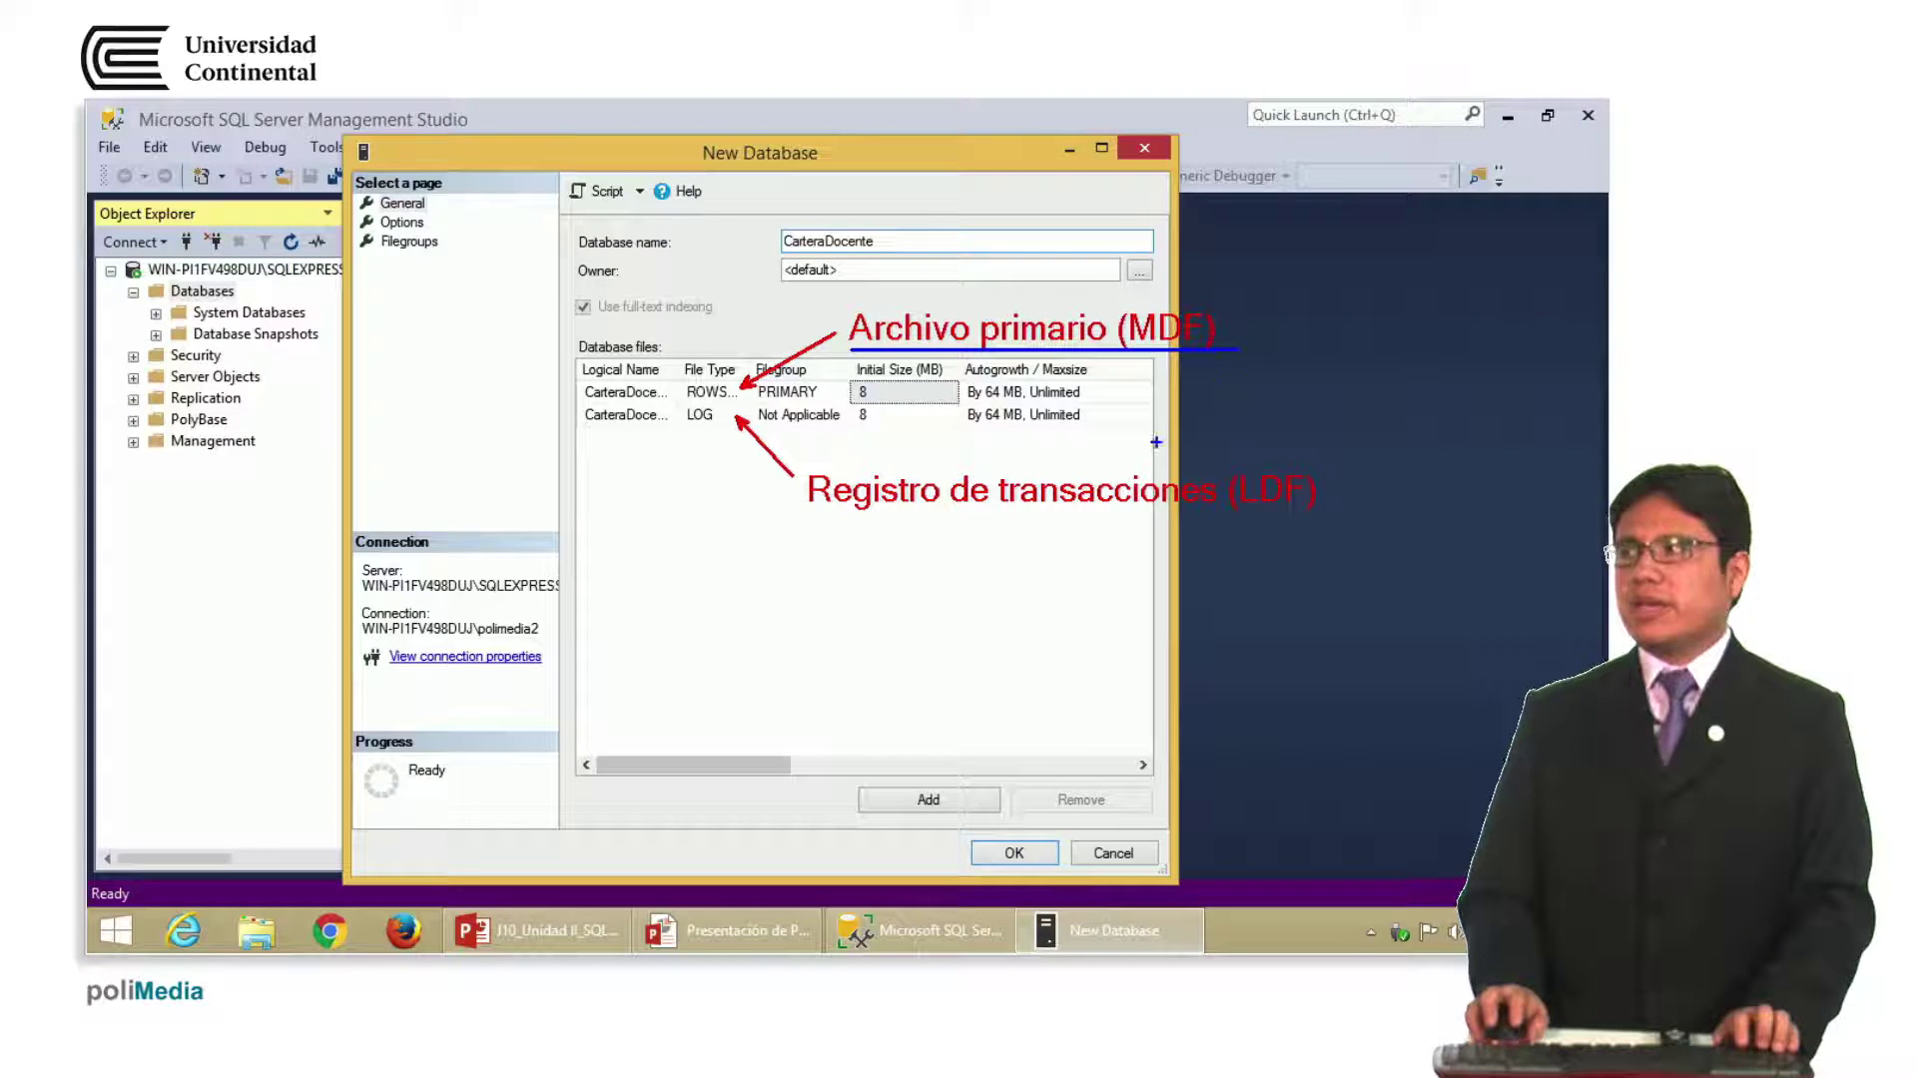
pyautogui.moveTo(813, 518)
pyautogui.mouseDown()
pyautogui.moveTo(1161, 554)
pyautogui.moveTo(1365, 540)
pyautogui.moveTo(1358, 518)
pyautogui.mouseUp()
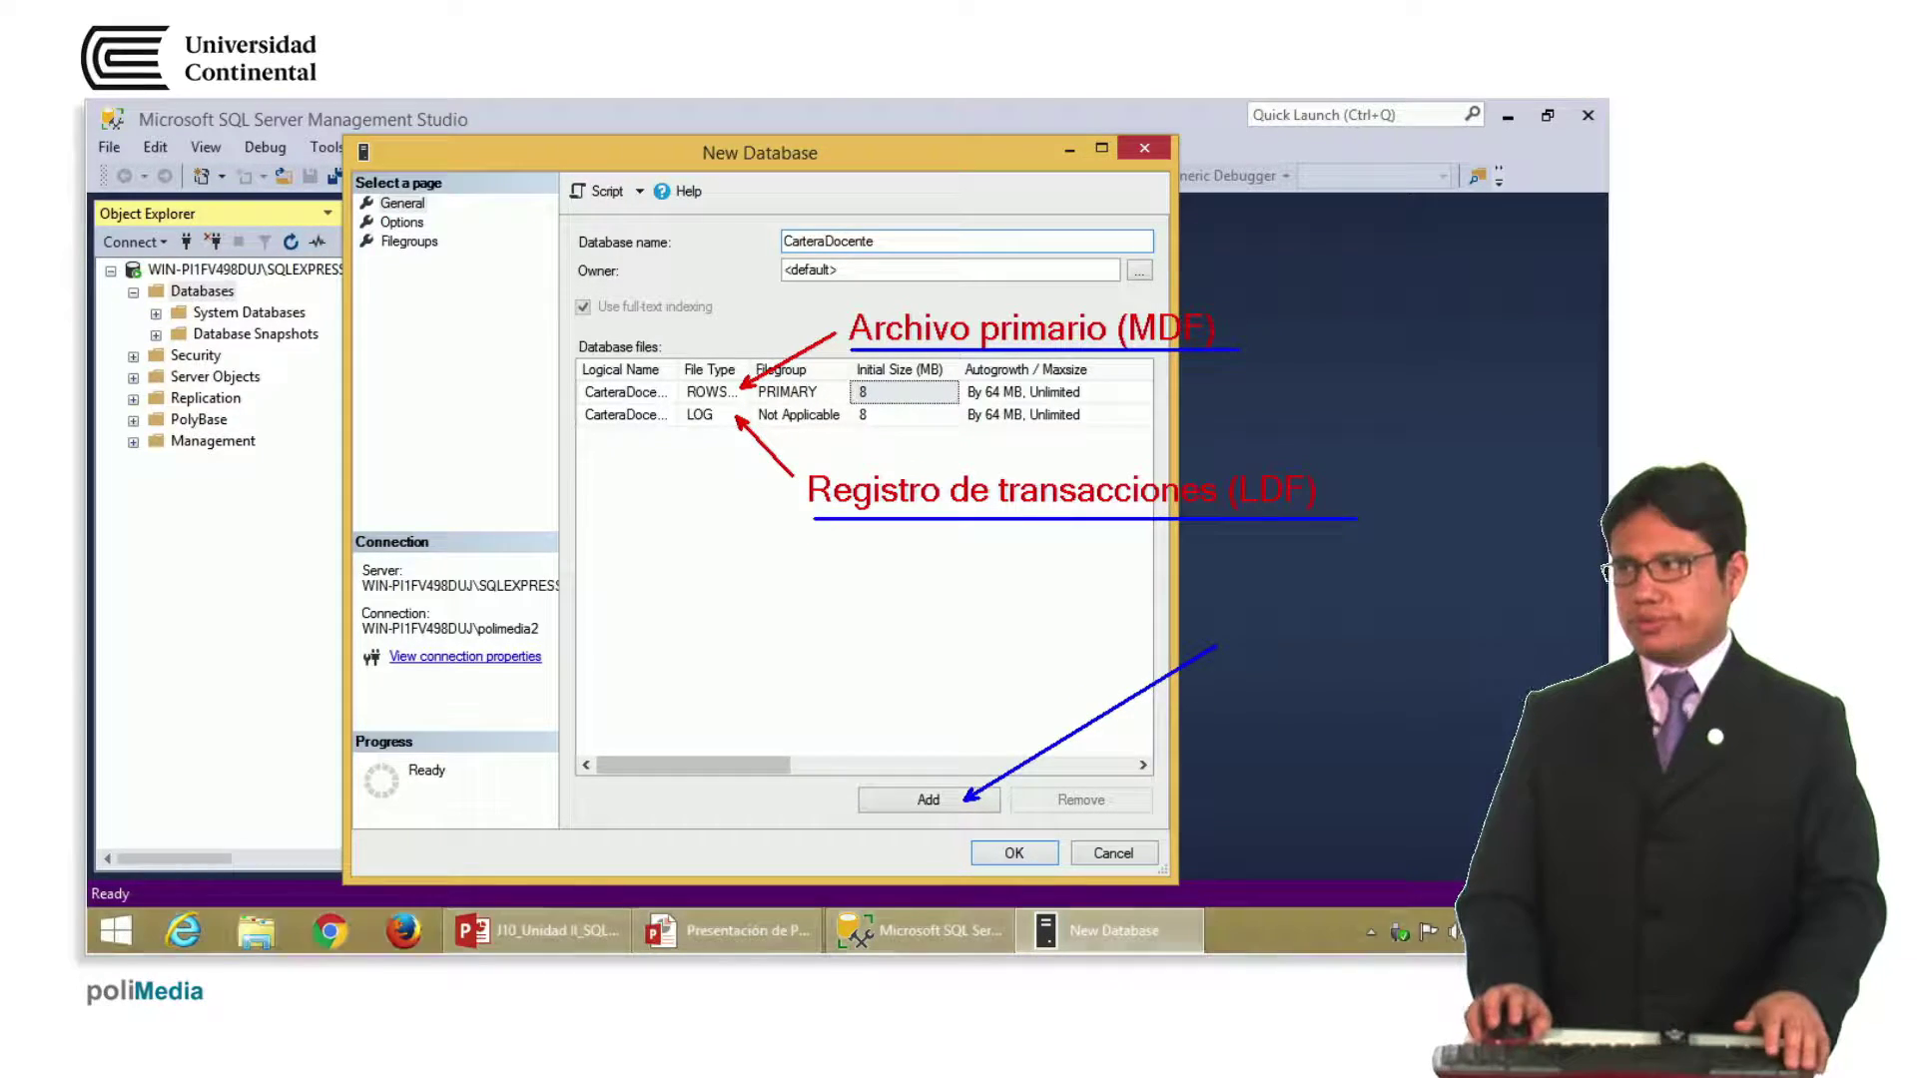
pyautogui.press('Escape')
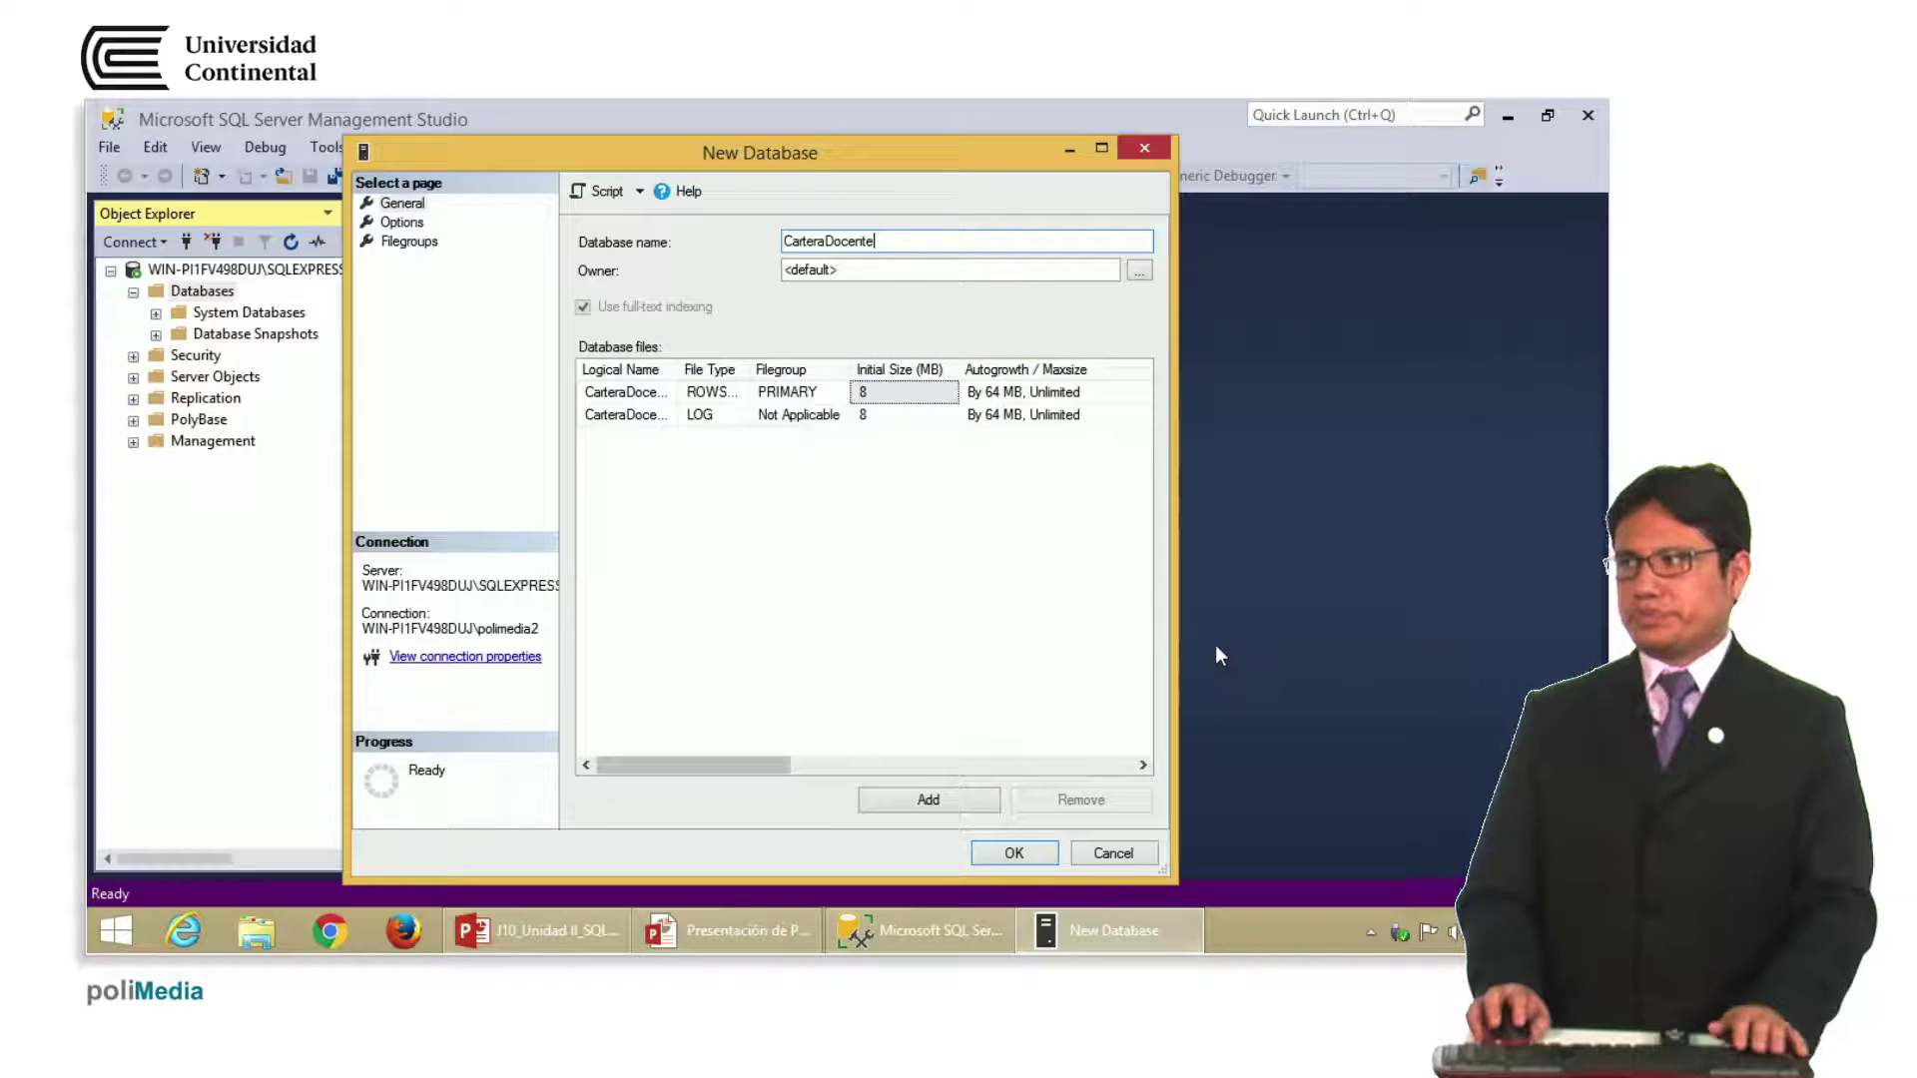
# - Add three more data files to the CarteraDocente database's file list
pyautogui.click(933, 807)
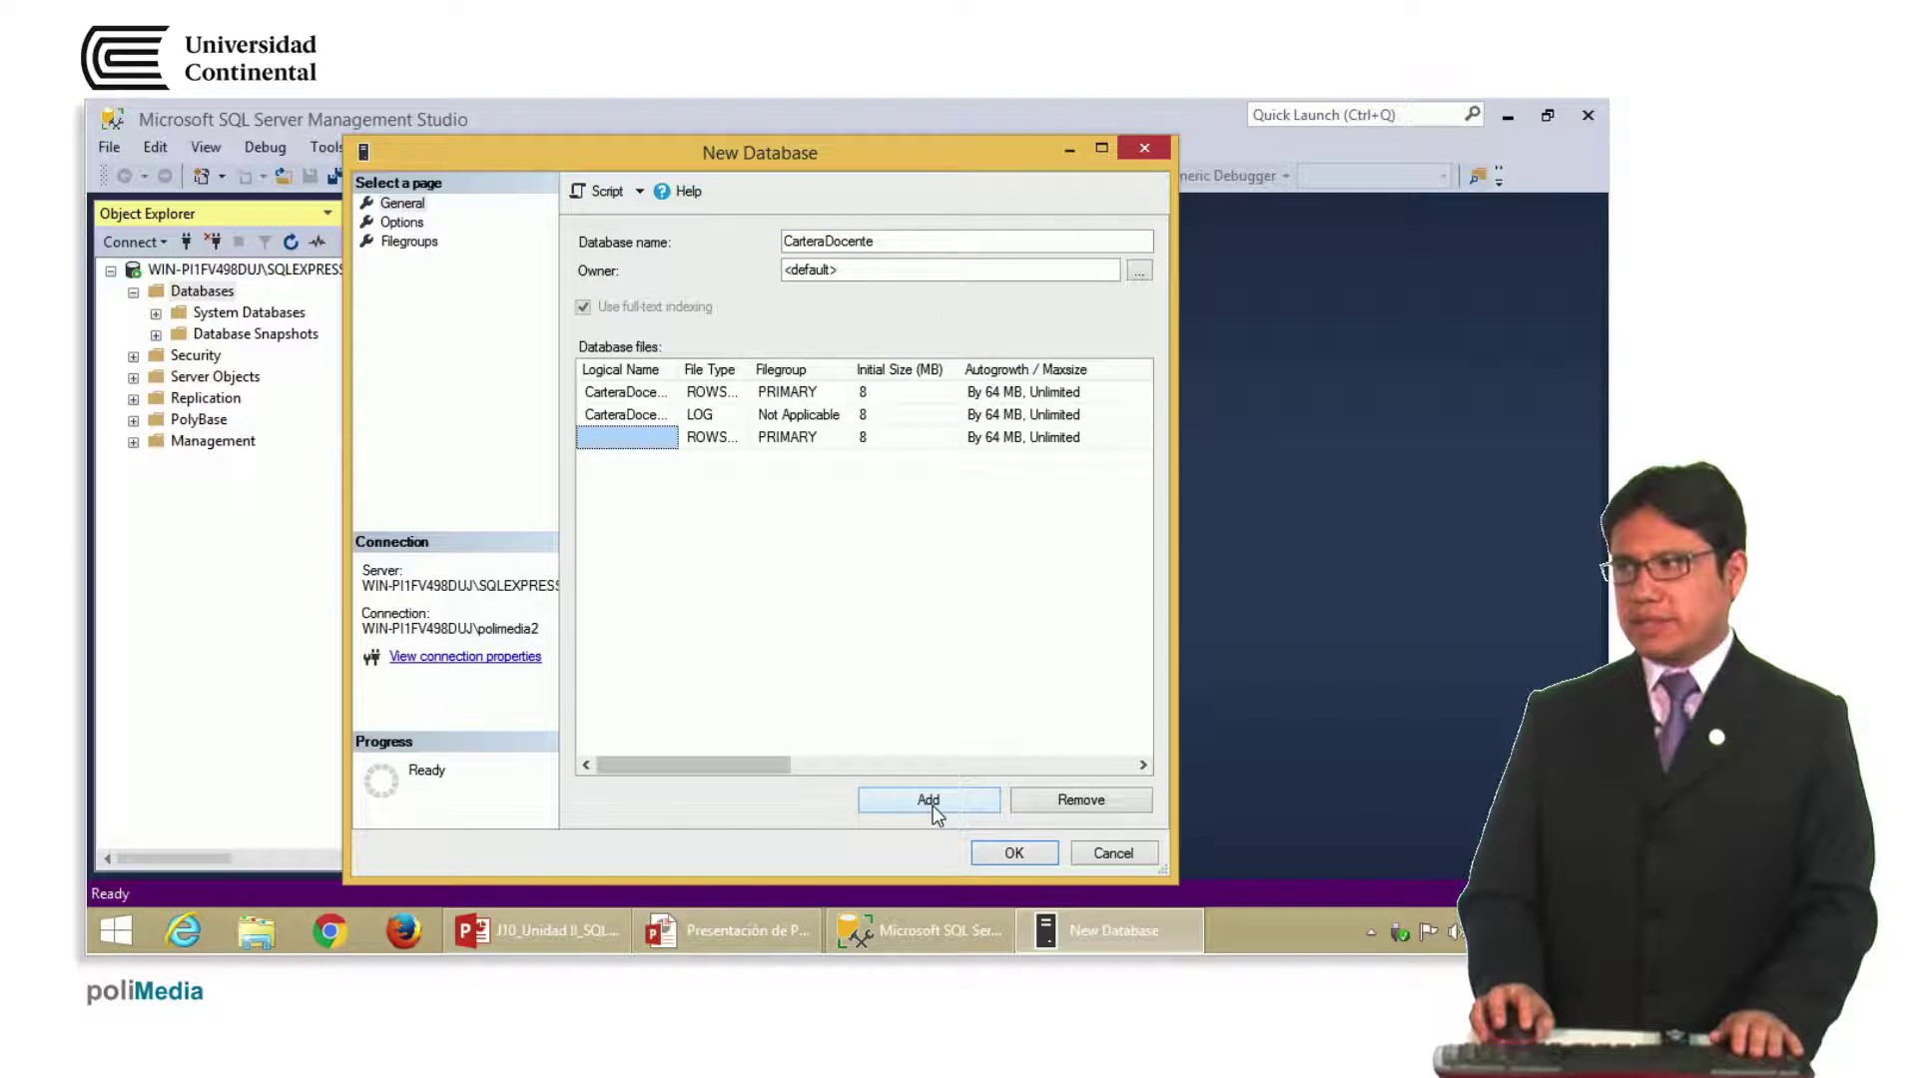
pyautogui.click(933, 807)
pyautogui.click(930, 805)
# - Widen the Logical Name column and name the first added data file CarteraDocenteSec01
pyautogui.click(652, 440)
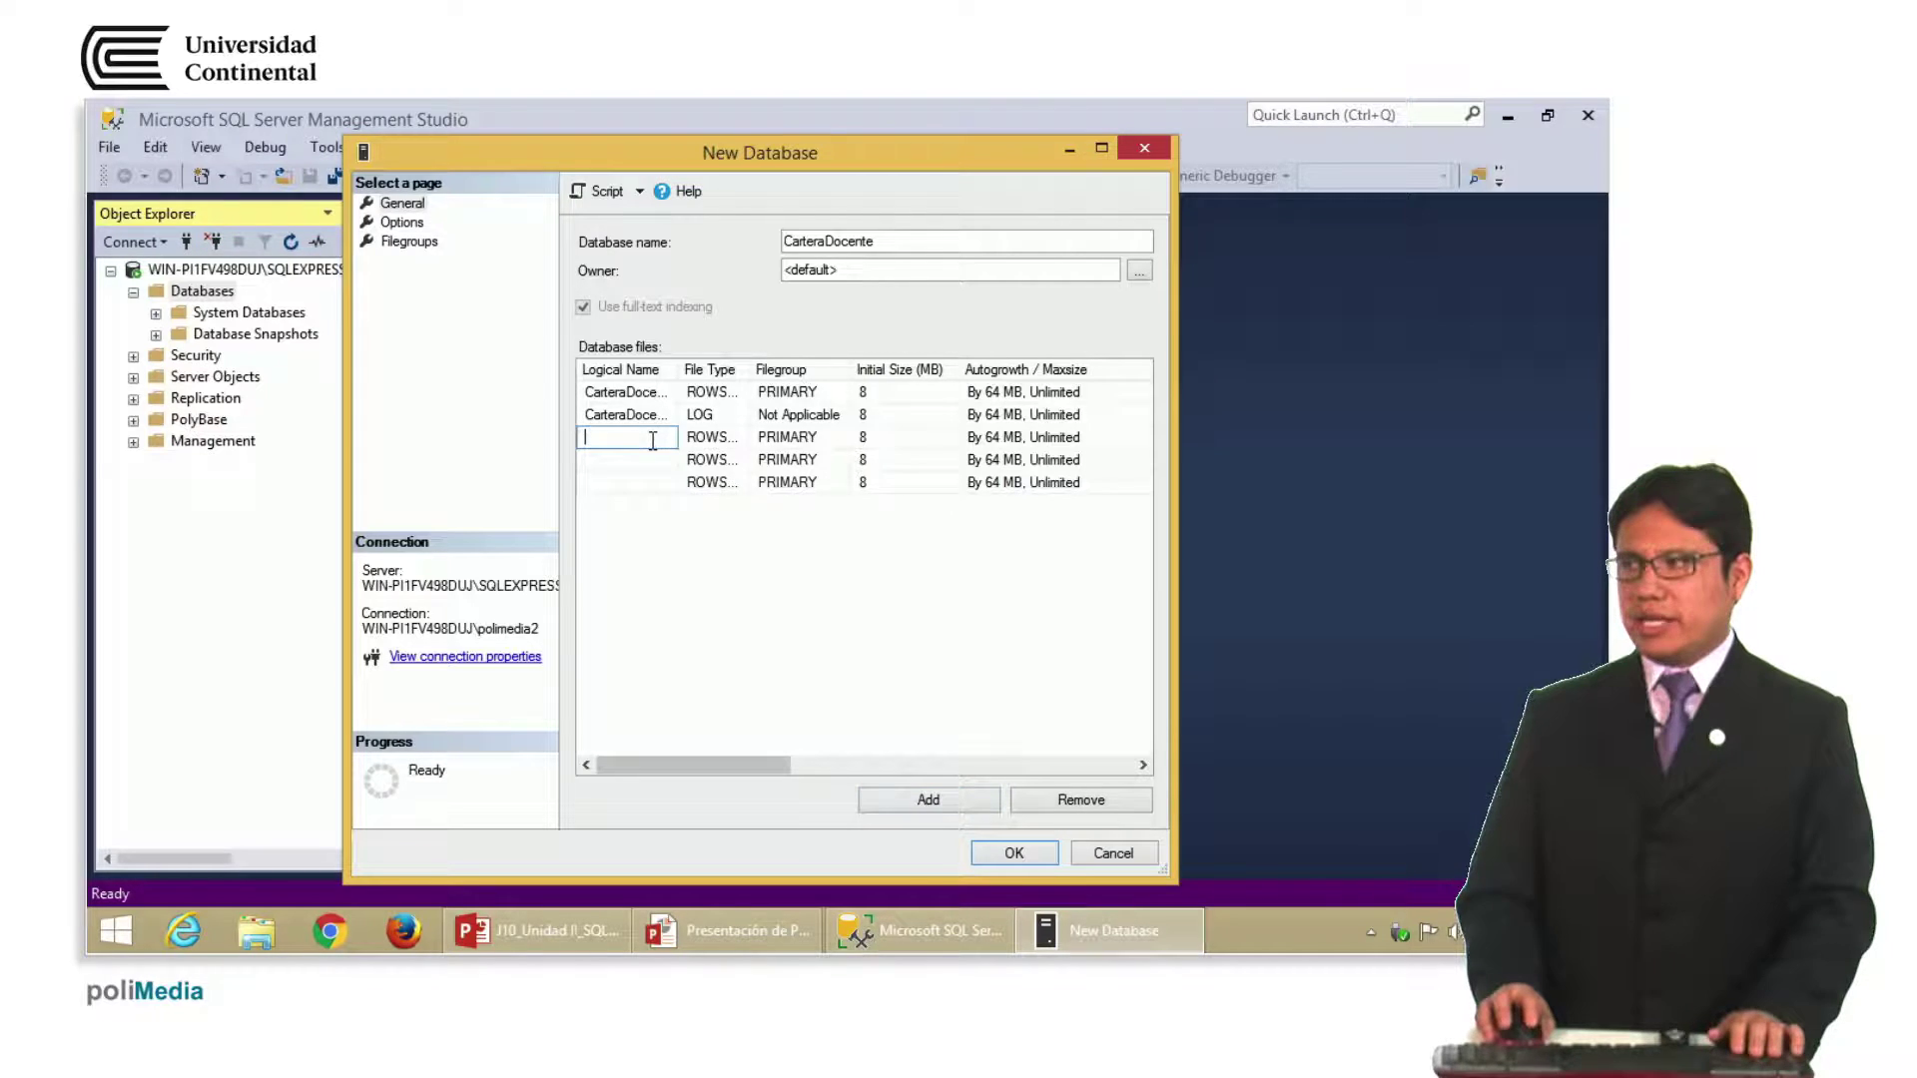
pyautogui.click(654, 483)
pyautogui.moveTo(680, 373); pyautogui.dragTo(756, 372)
pyautogui.click(689, 439)
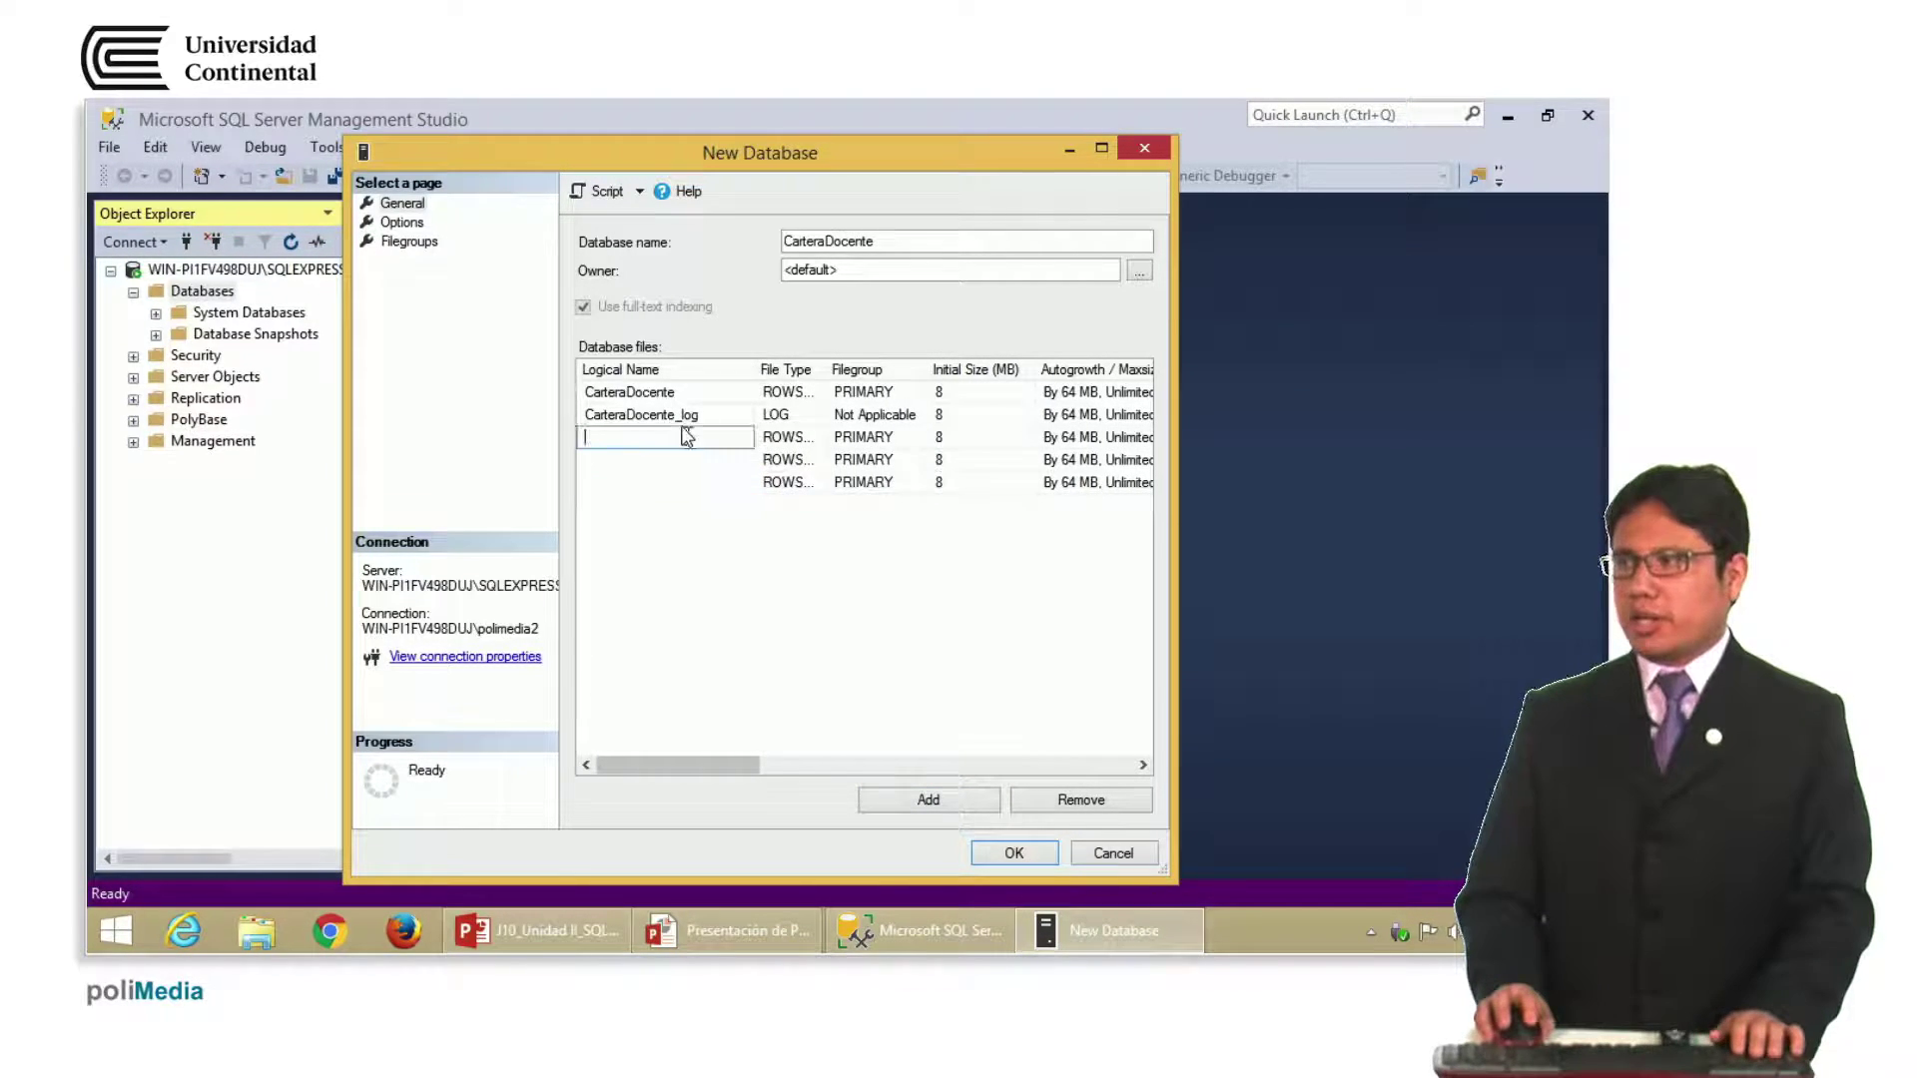
pyautogui.write('Carte')
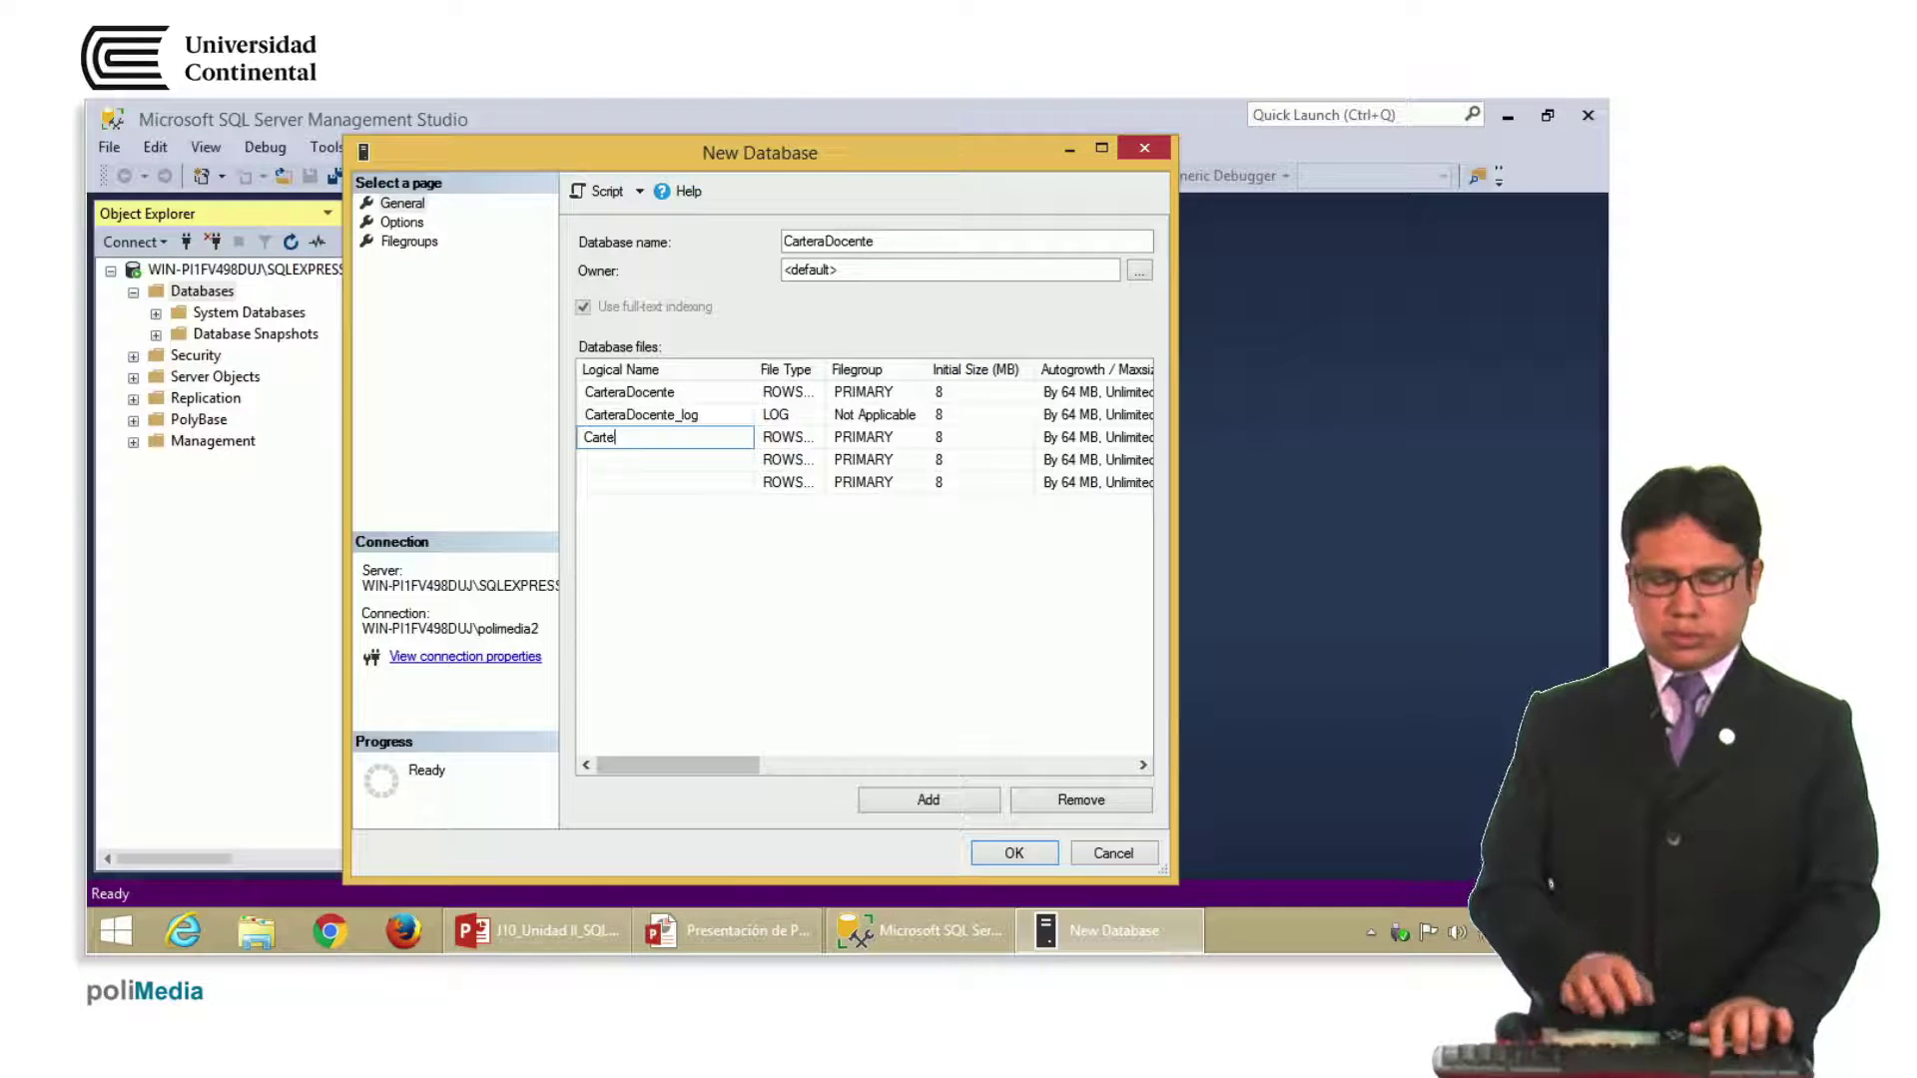
pyautogui.write('raDocenteSec01')
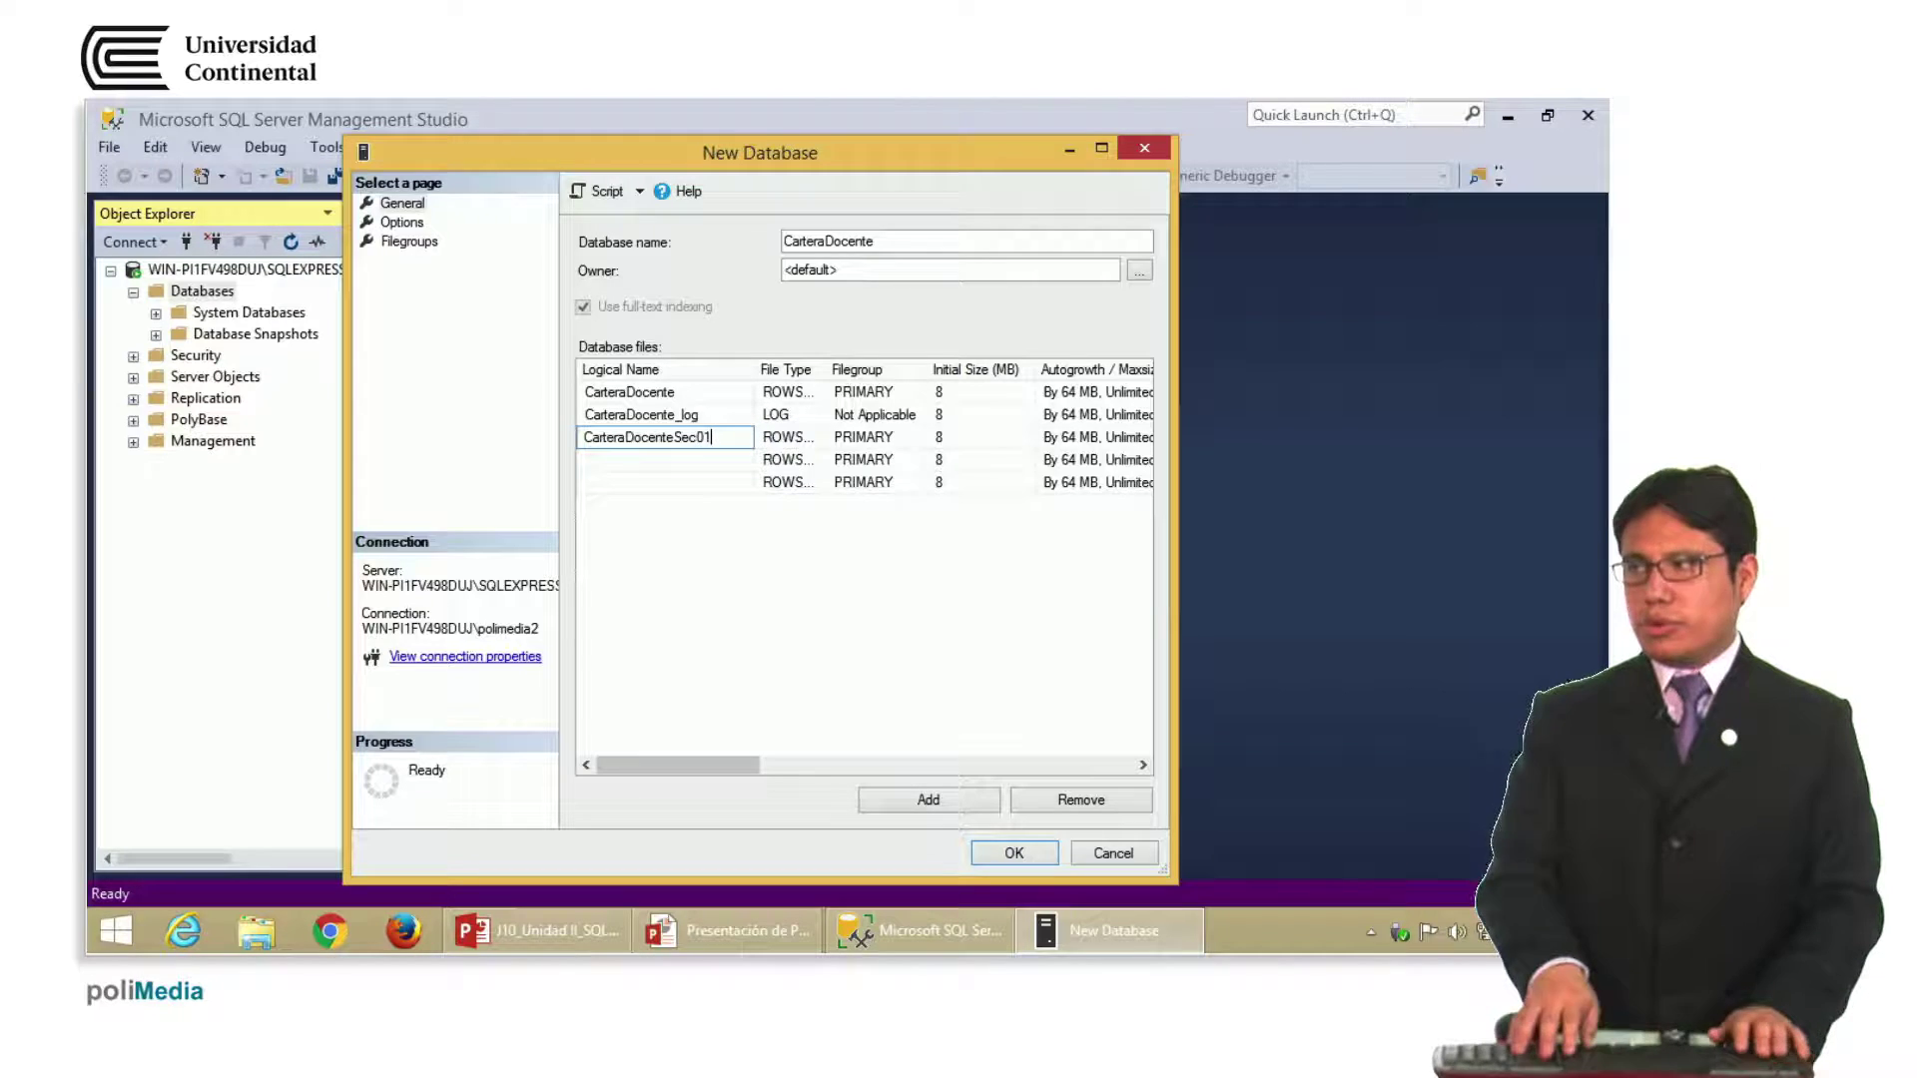
# - Name the second added data file CarteraDocenteSec02
pyautogui.press('Return')
pyautogui.click(685, 457)
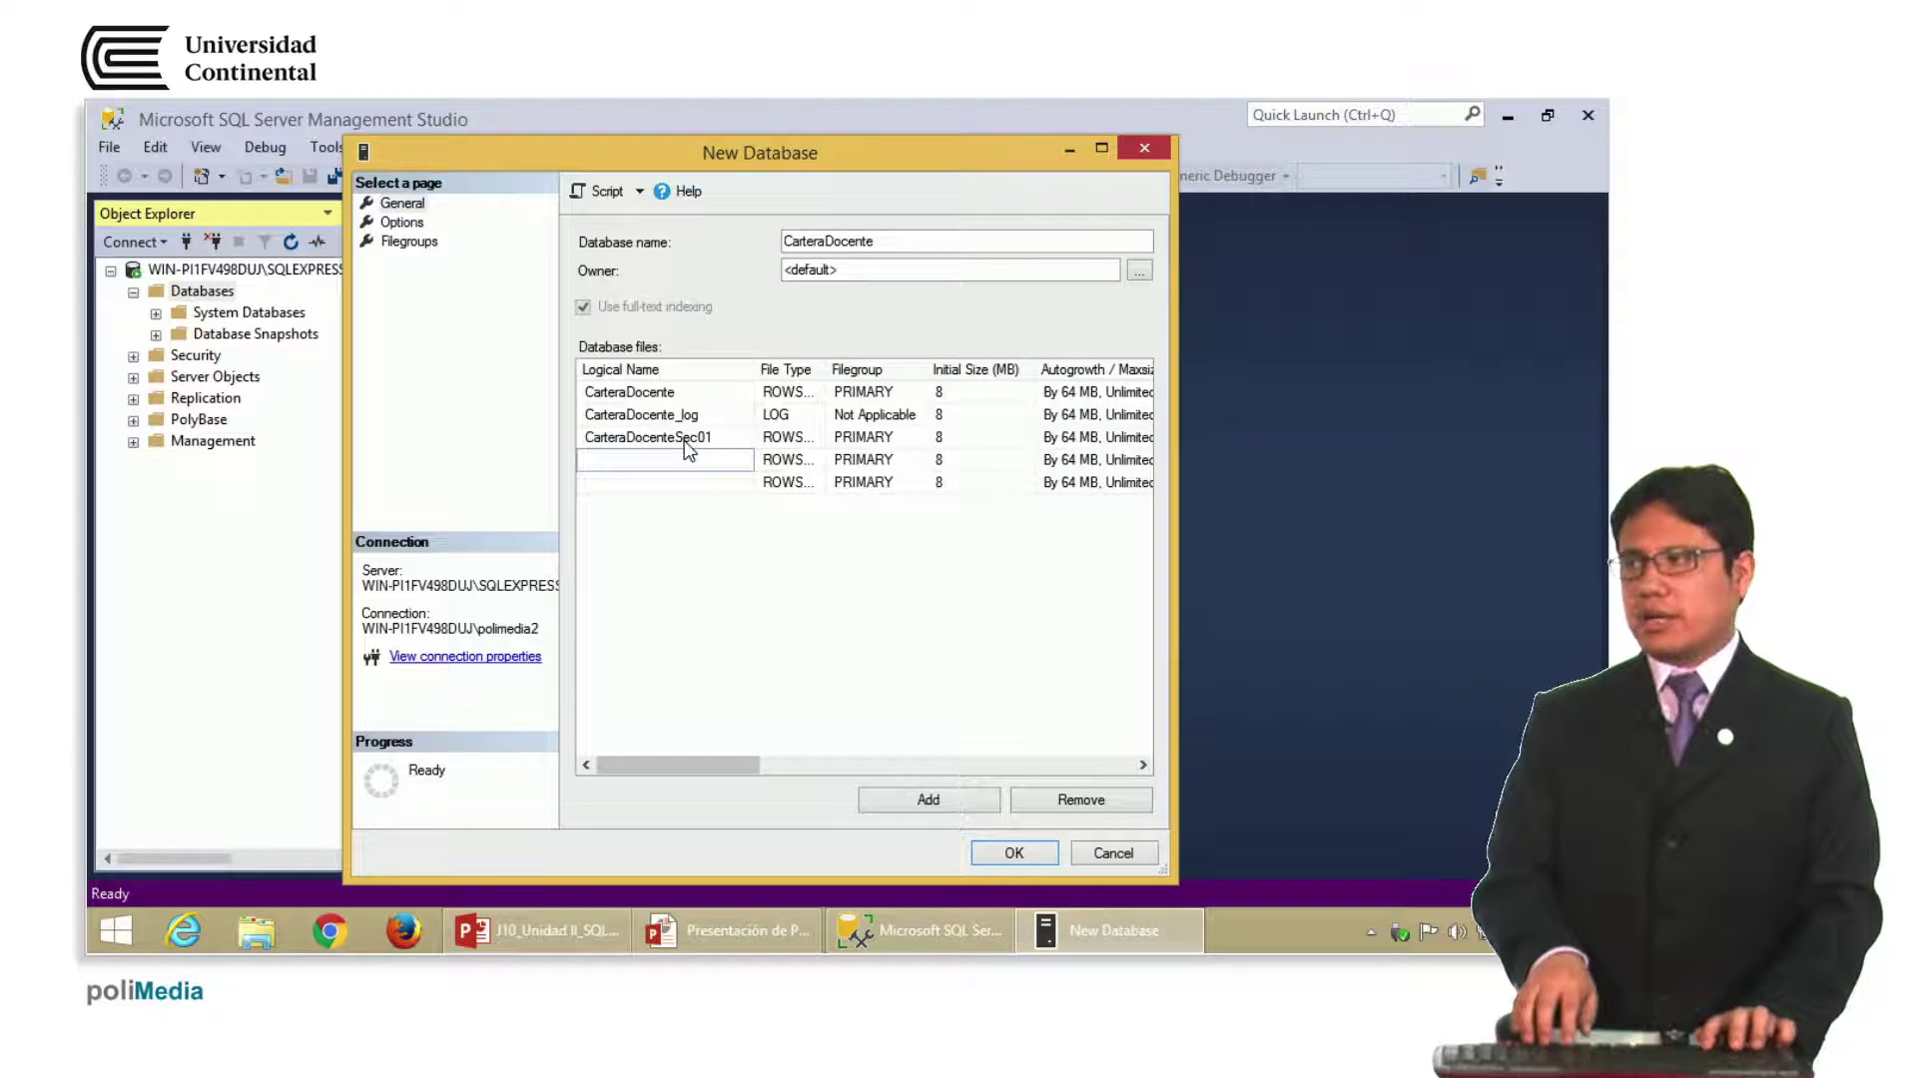
pyautogui.write('CarteraDocenteSec01')
pyautogui.press('BackSpace')
pyautogui.write('2')
pyautogui.press('Return')
# - Copy the log file's logical name to the last added file and extend it to CarteraDocente_log2
pyautogui.press('Up')
pyautogui.press('Up')
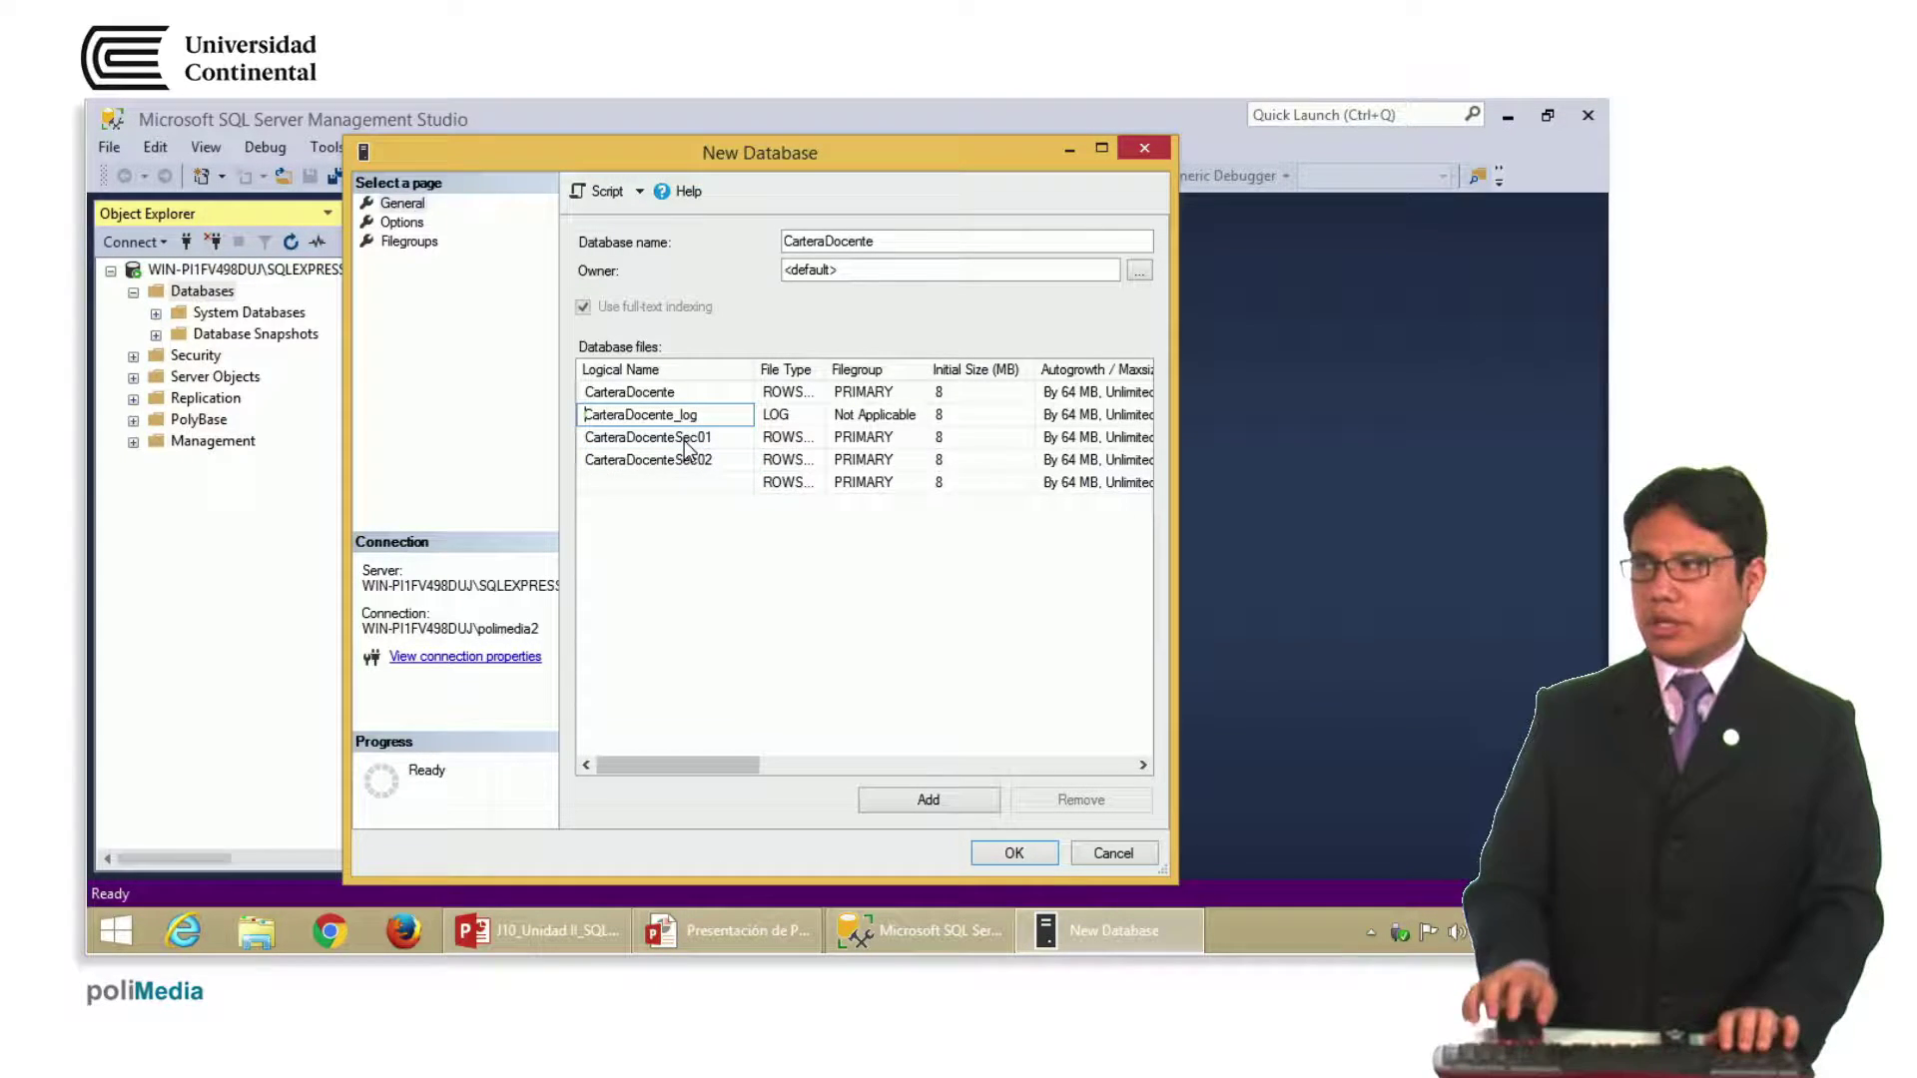
pyautogui.hotkey('ctrl', 'a')
pyautogui.hotkey('ctrl', 'c')
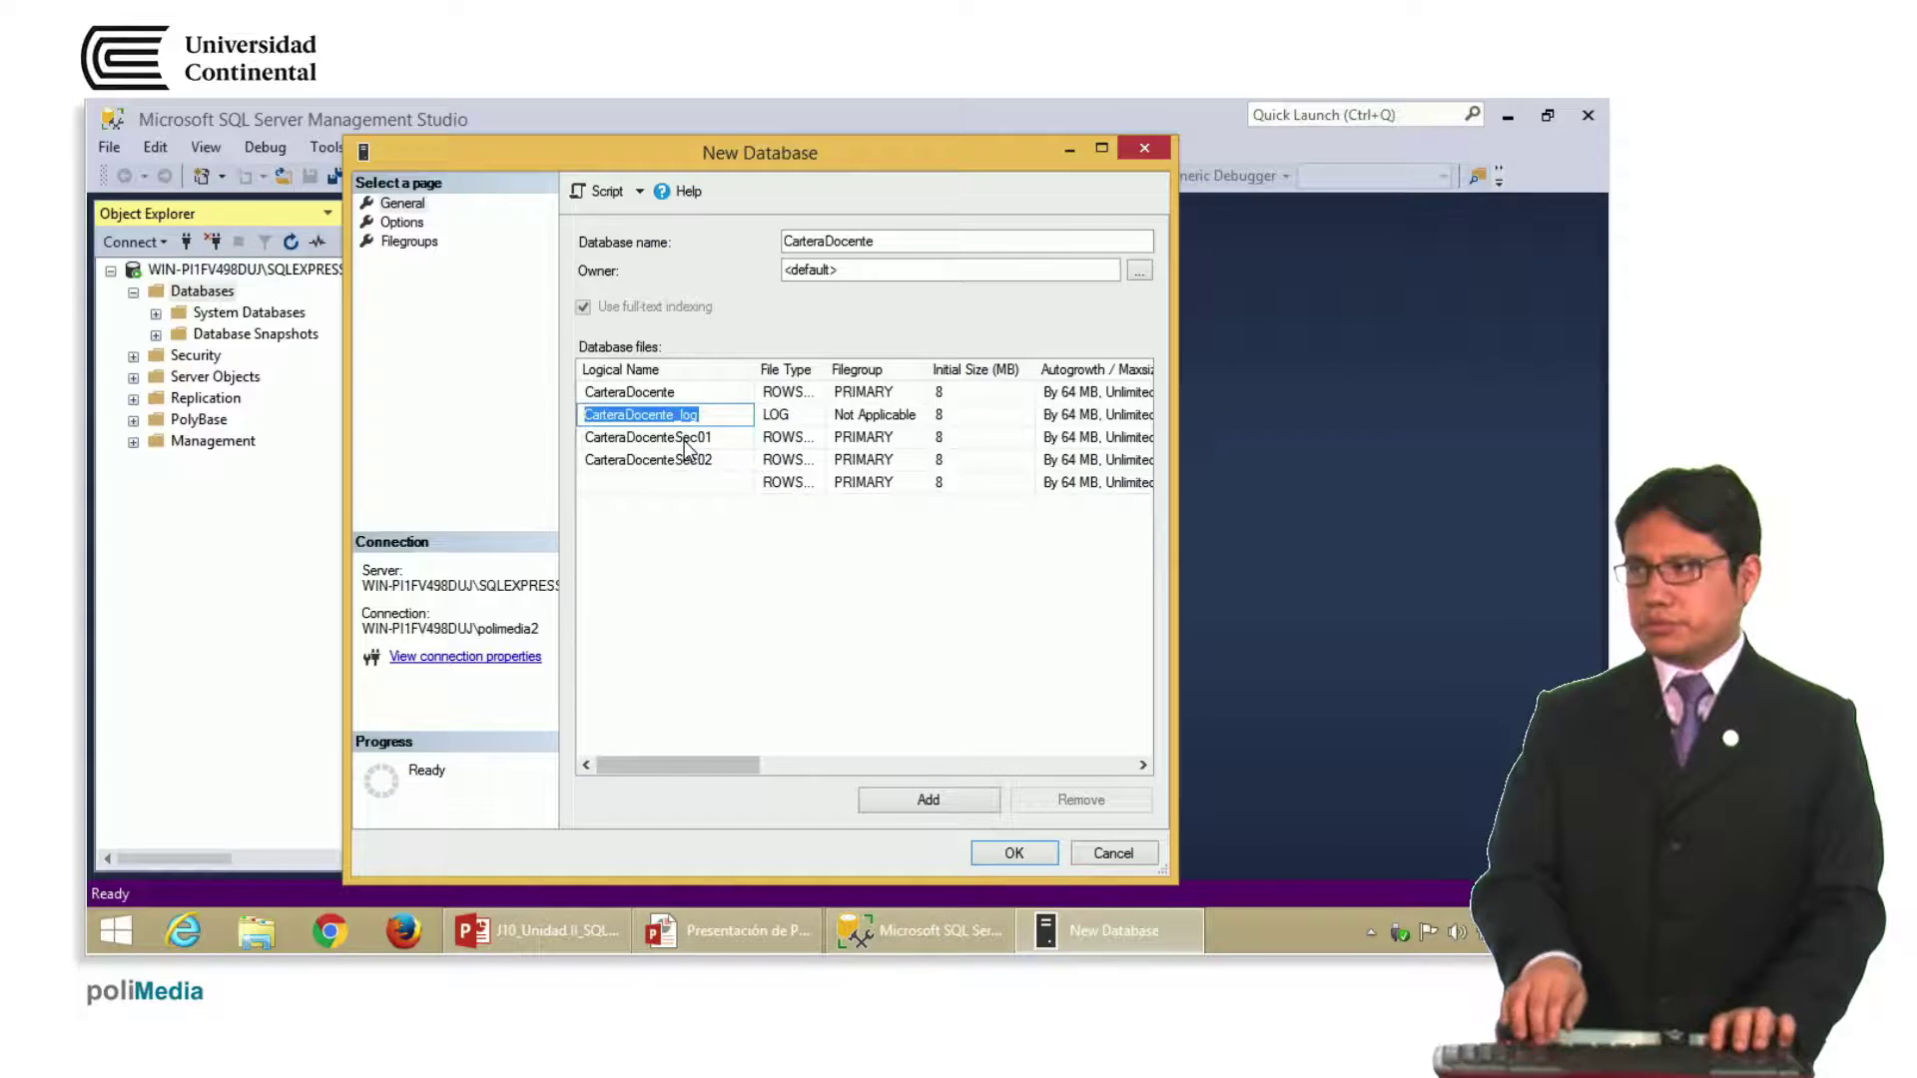
pyautogui.press('Down')
pyautogui.press('Down')
pyautogui.press('Down')
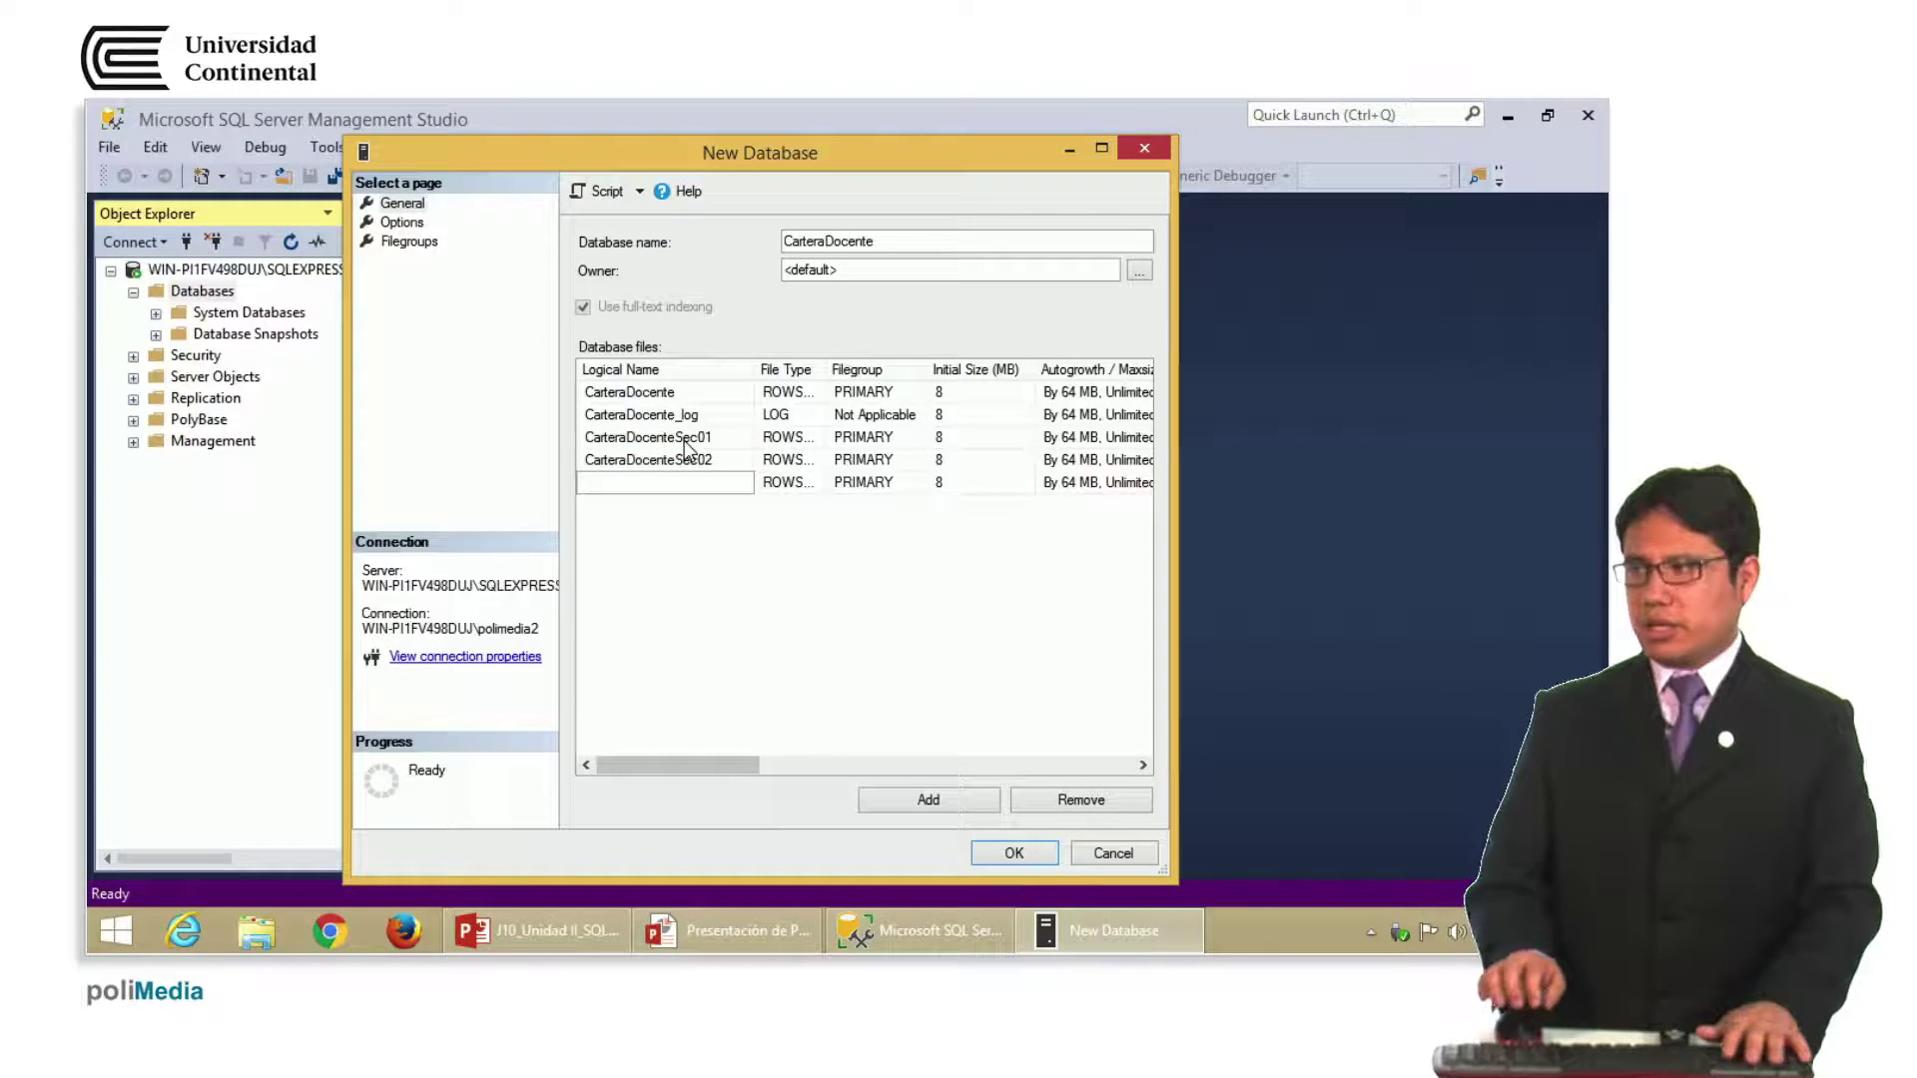
pyautogui.hotkey('ctrl', 'v')
pyautogui.write('2')
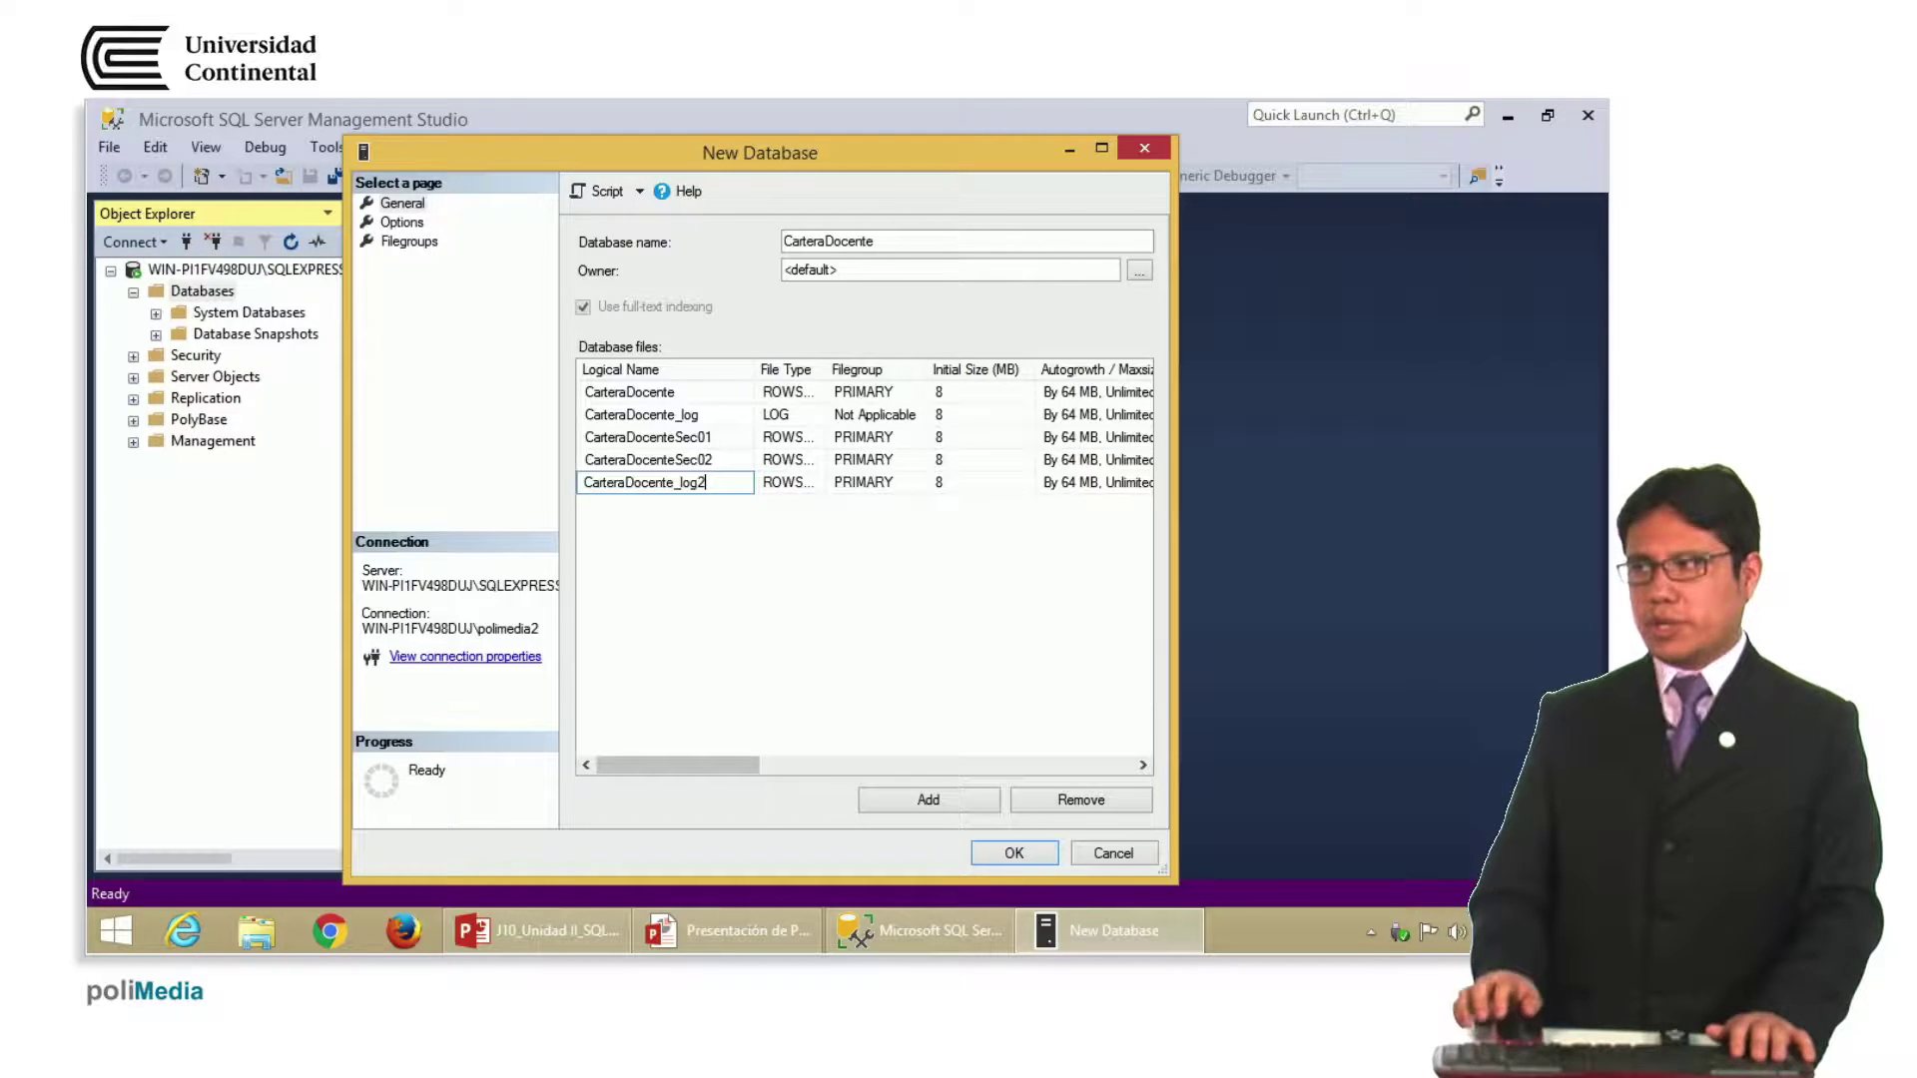
# - Rename the original transaction log file as CarteraDocente_log1
pyautogui.click(721, 417)
pyautogui.write('1')
pyautogui.click(722, 484)
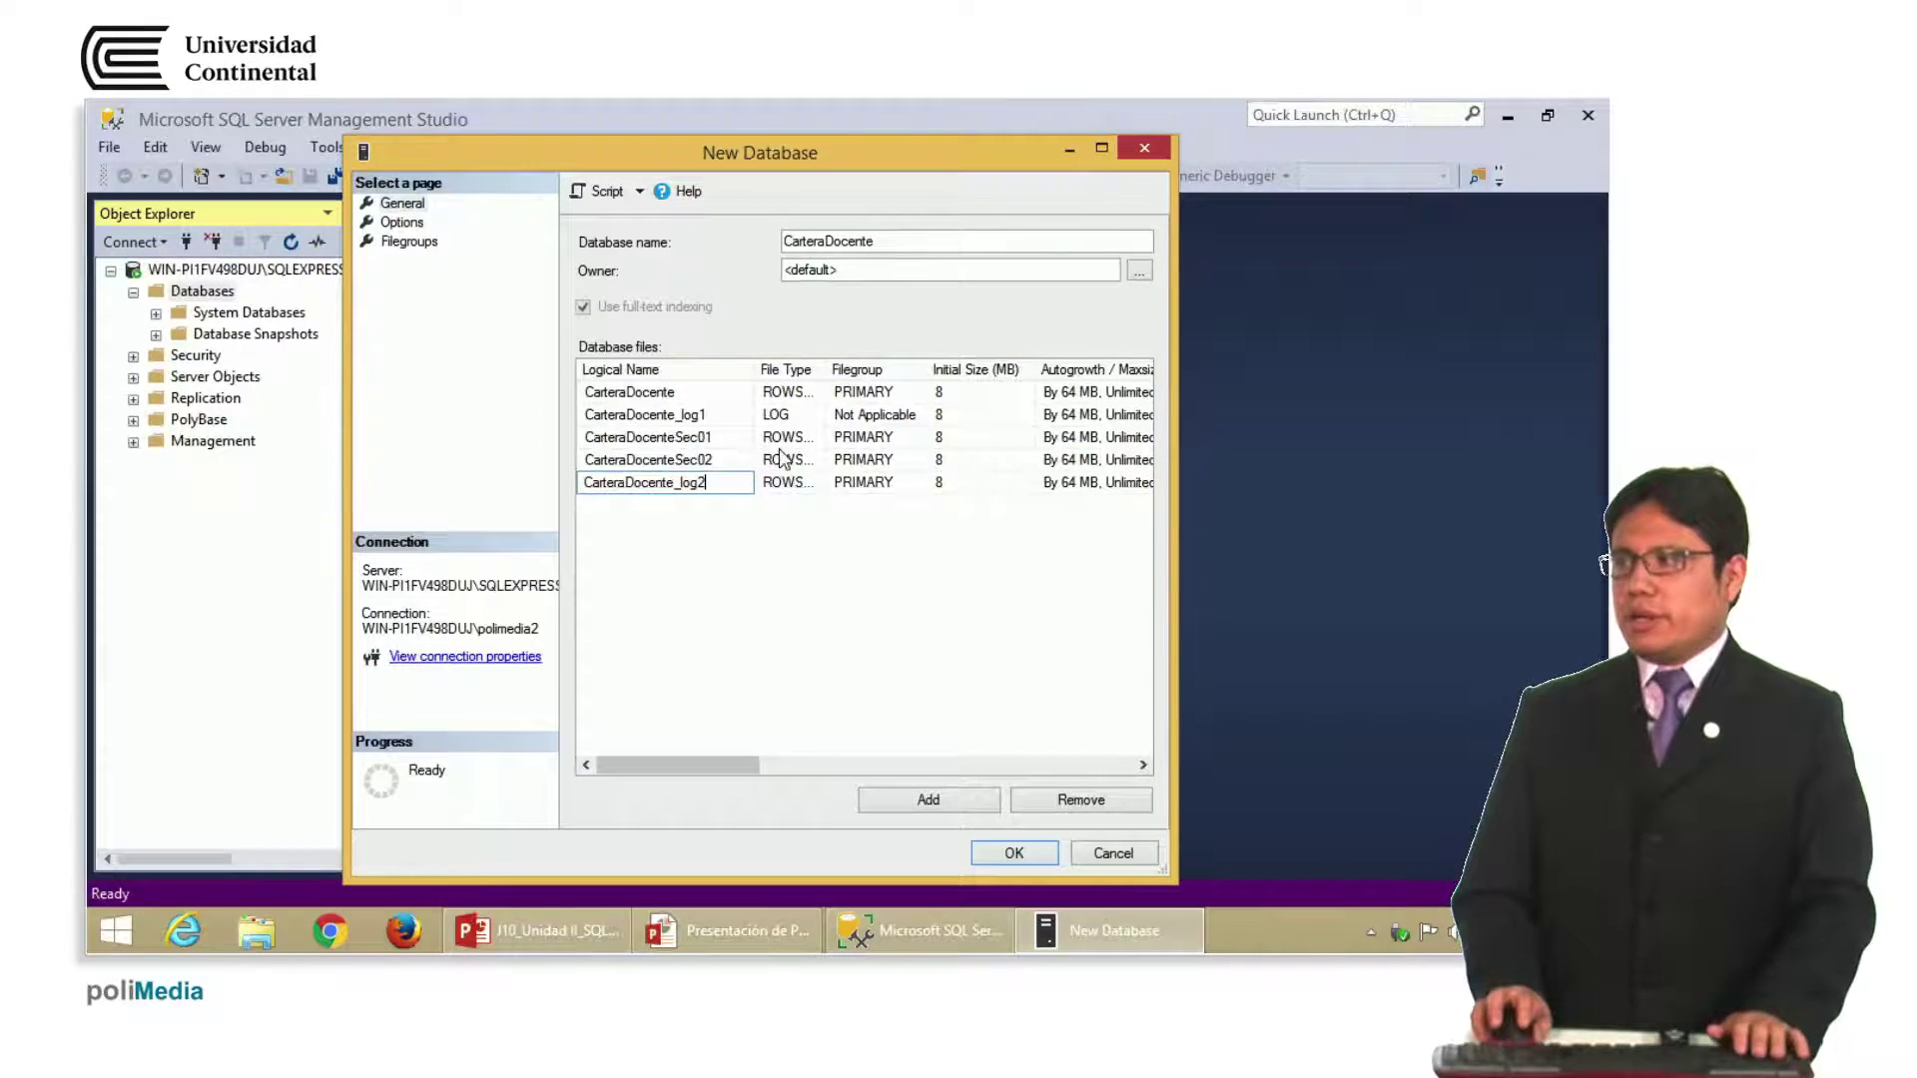
# - Widen the File Type column and set the file type of CarteraDocente_log2 to LOG
pyautogui.moveTo(824, 369); pyautogui.dragTo(888, 369)
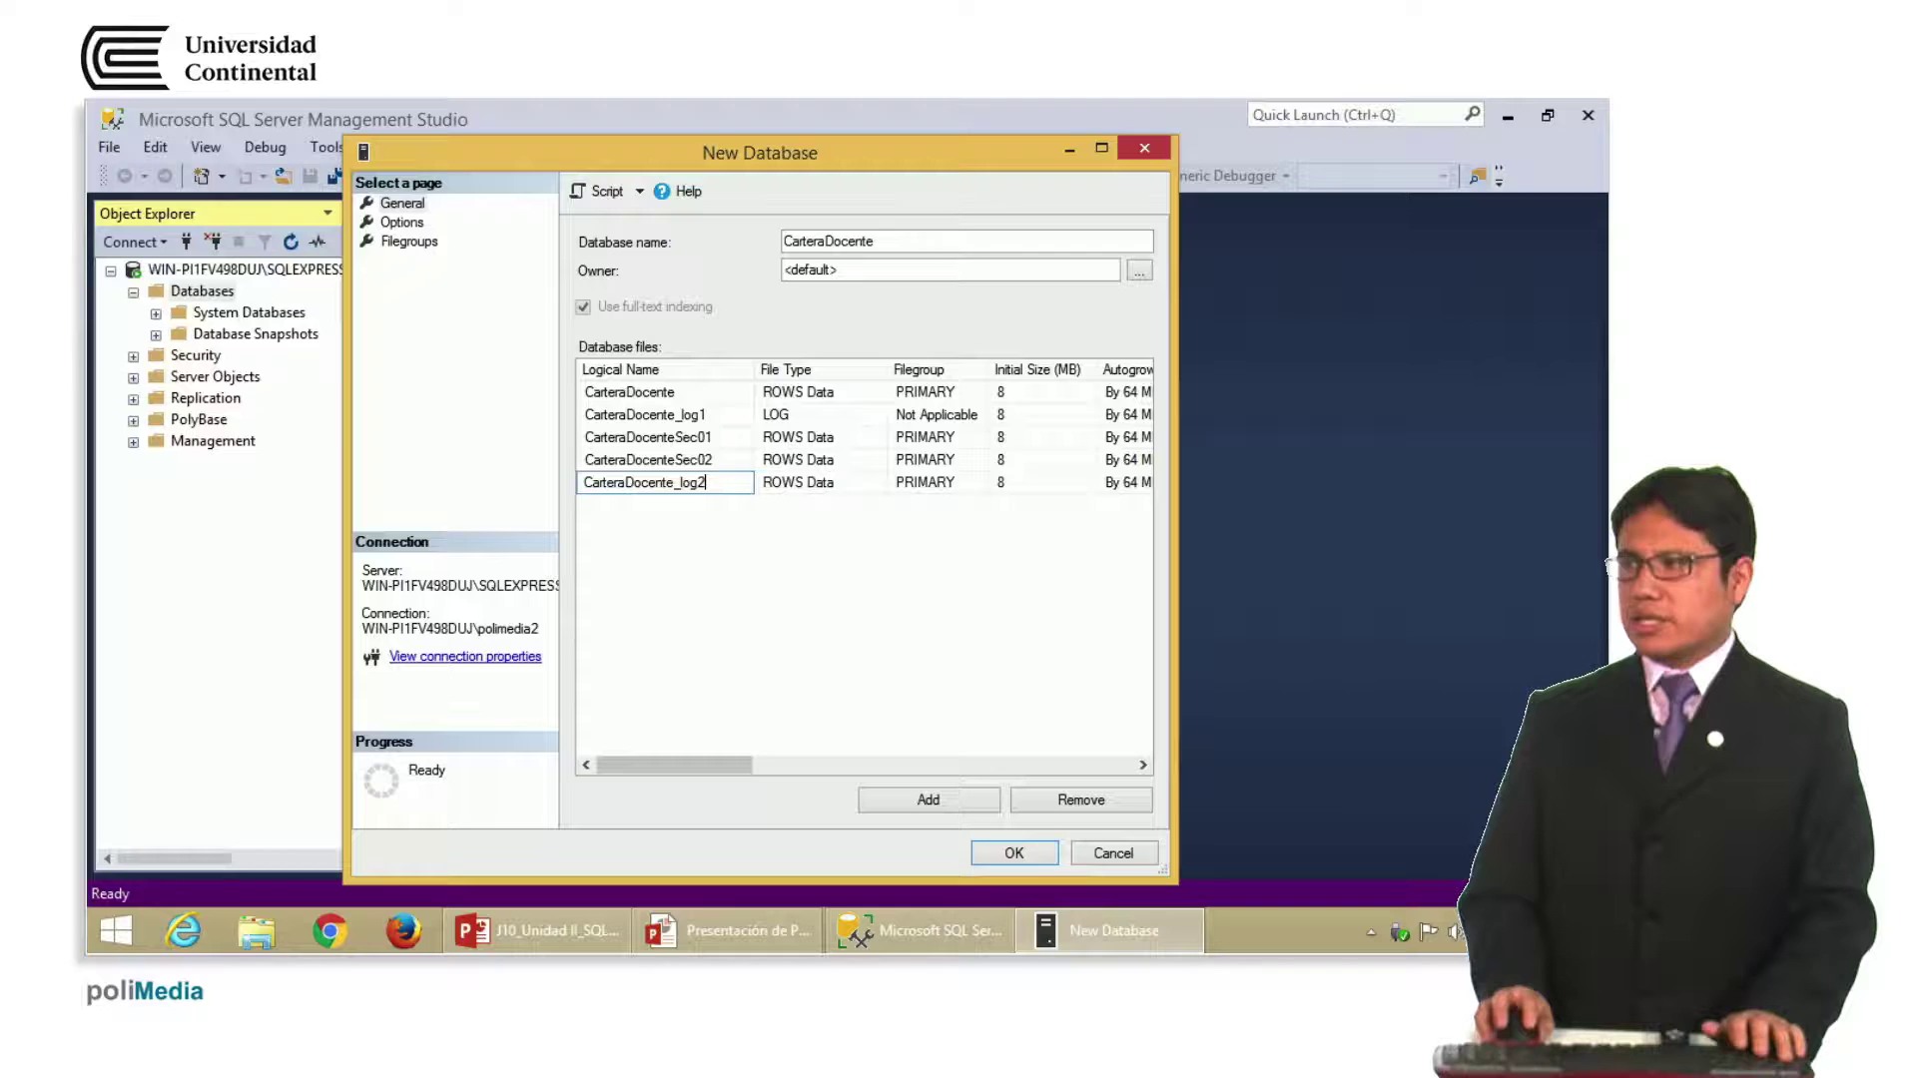
pyautogui.moveTo(599, 411)
pyautogui.mouseDown()
pyautogui.moveTo(768, 439)
pyautogui.moveTo(838, 409)
pyautogui.moveTo(698, 436)
pyautogui.moveTo(805, 423)
pyautogui.moveTo(846, 446)
pyautogui.mouseUp()
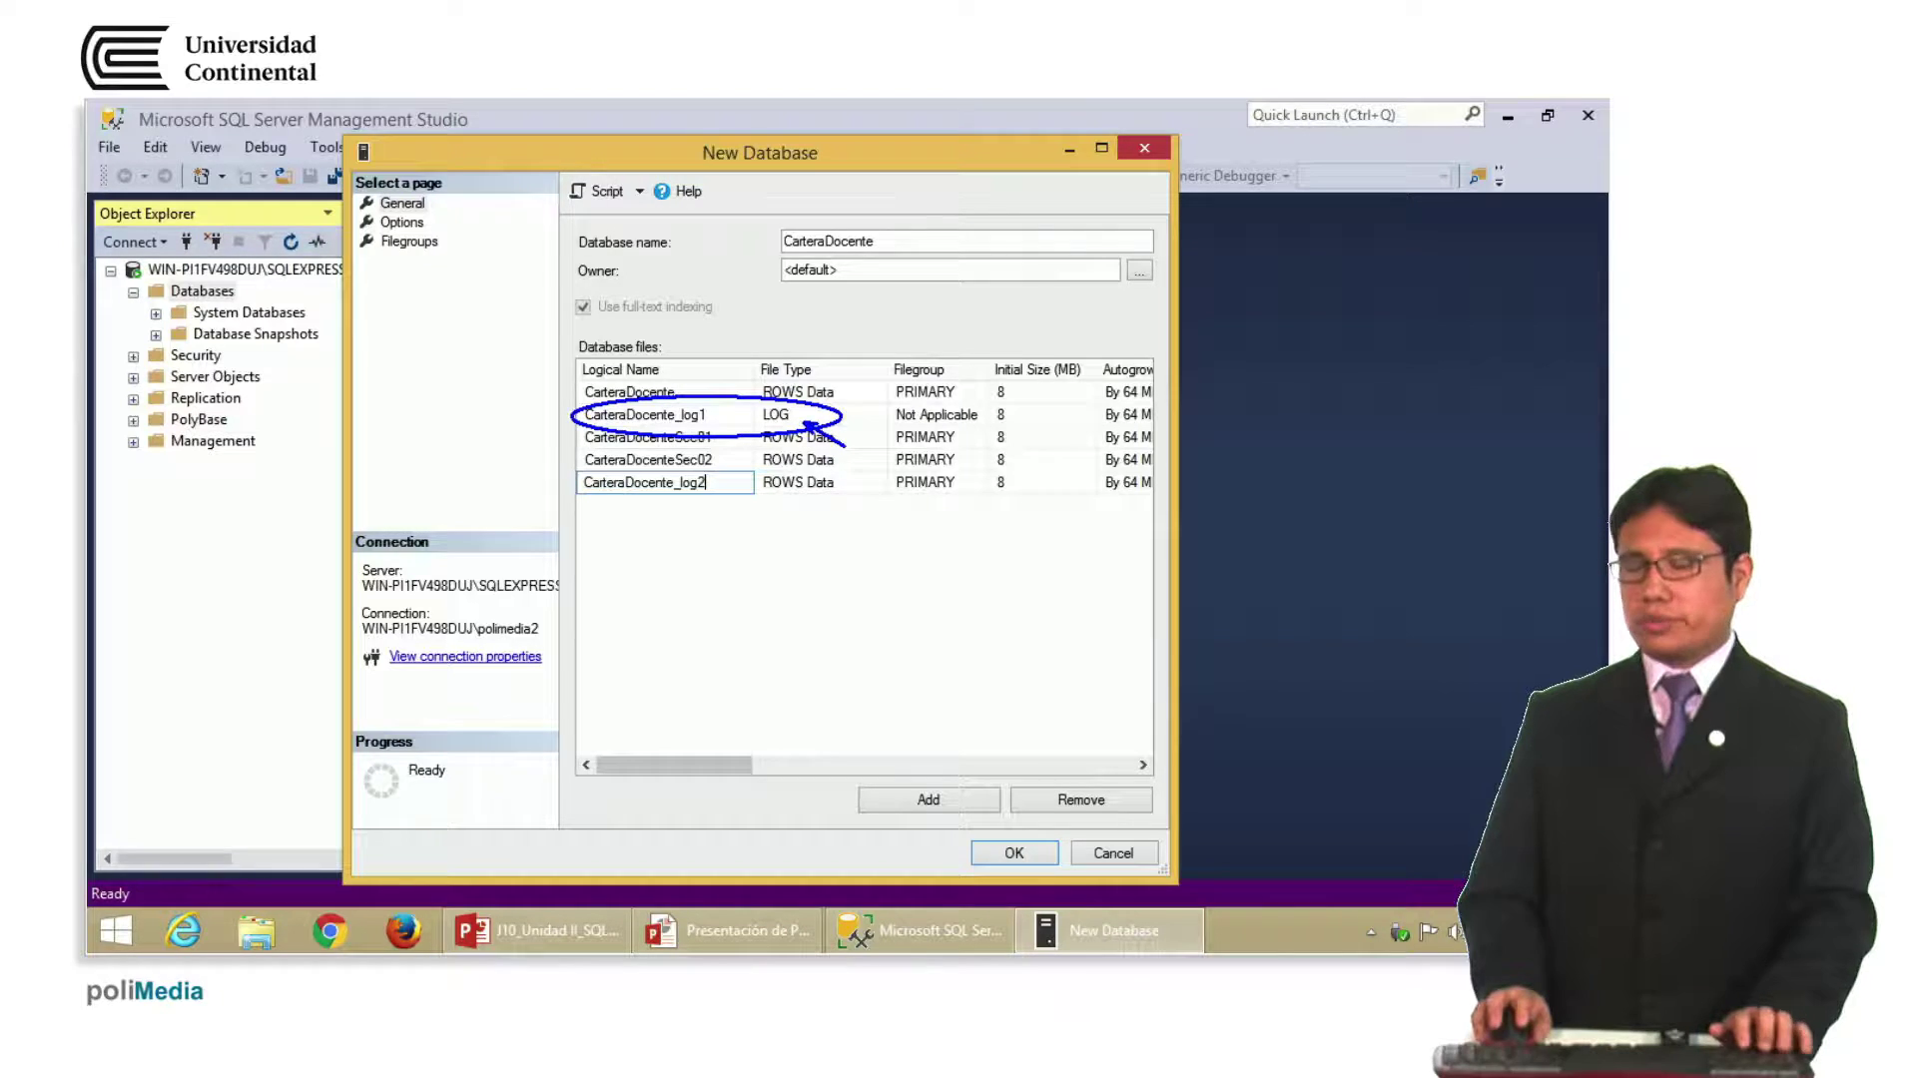
pyautogui.rightClick(845, 445)
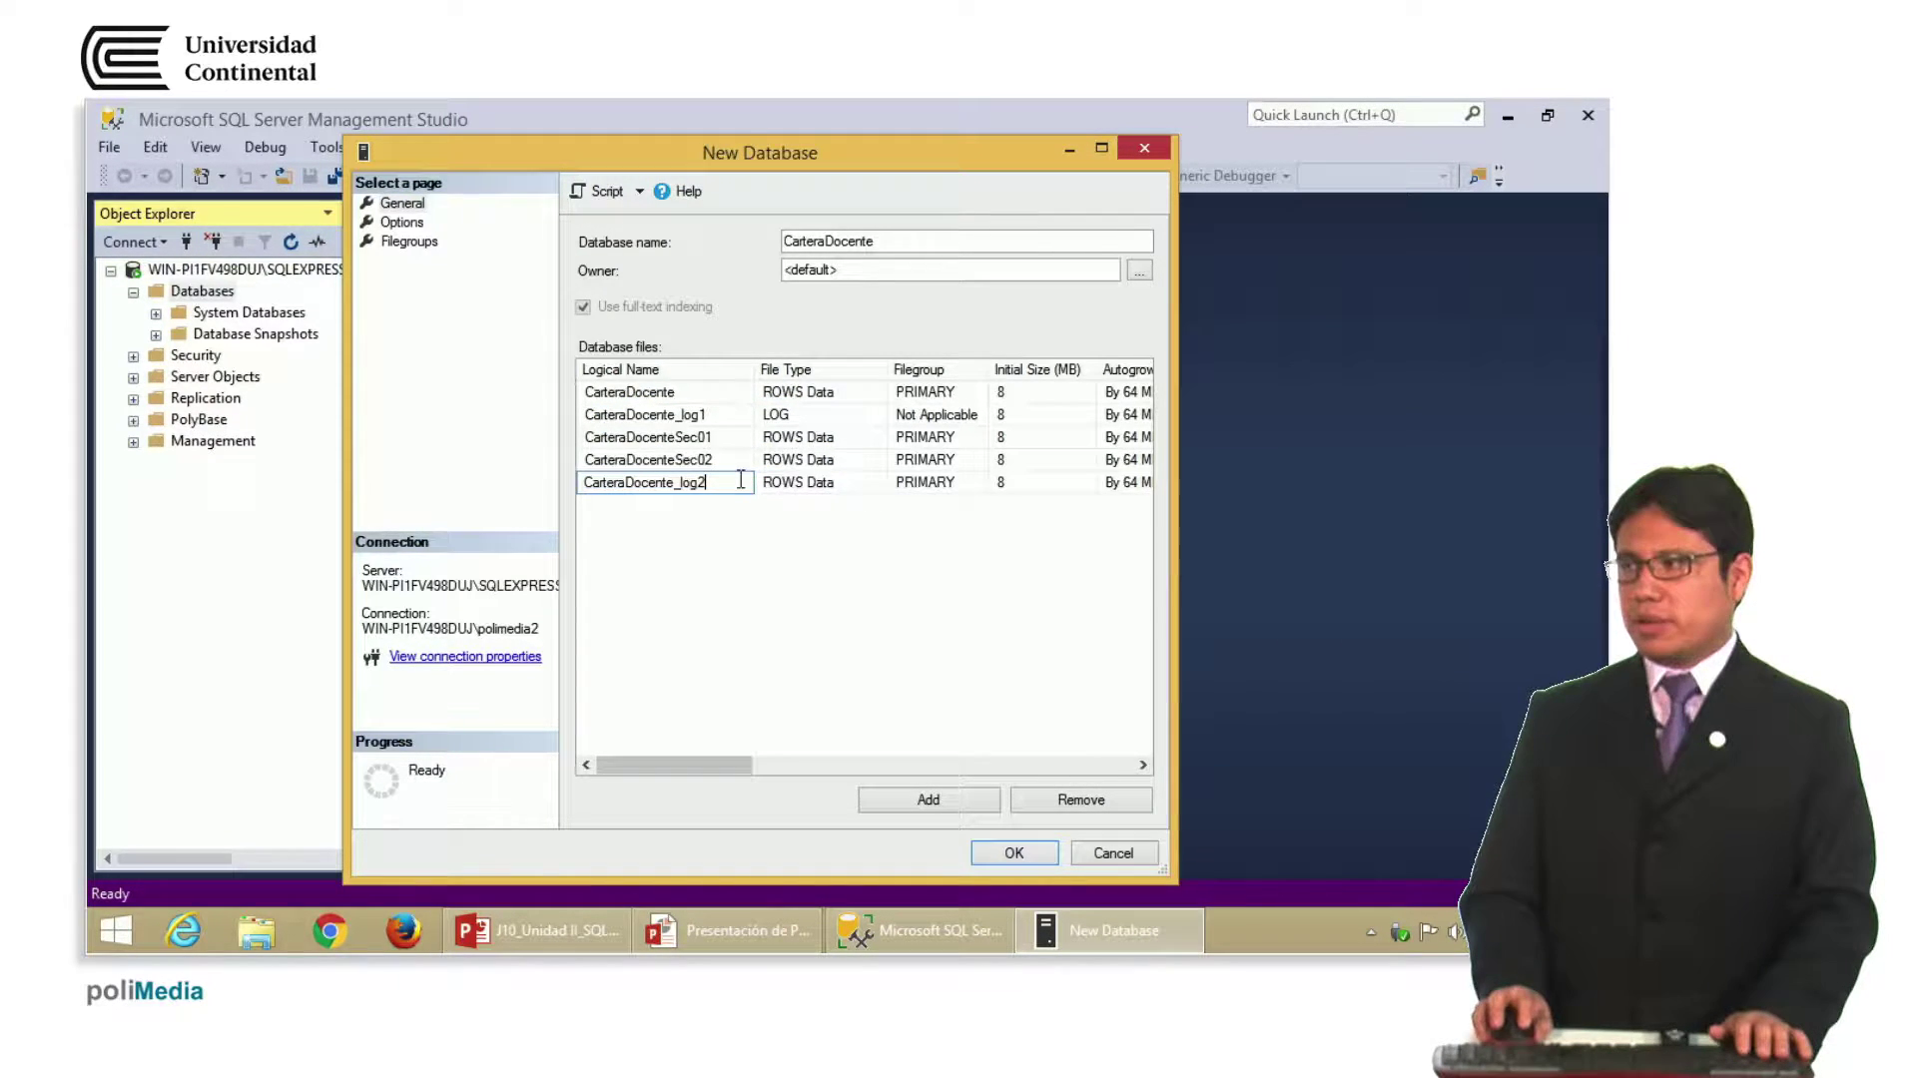
pyautogui.click(830, 492)
pyautogui.click(877, 485)
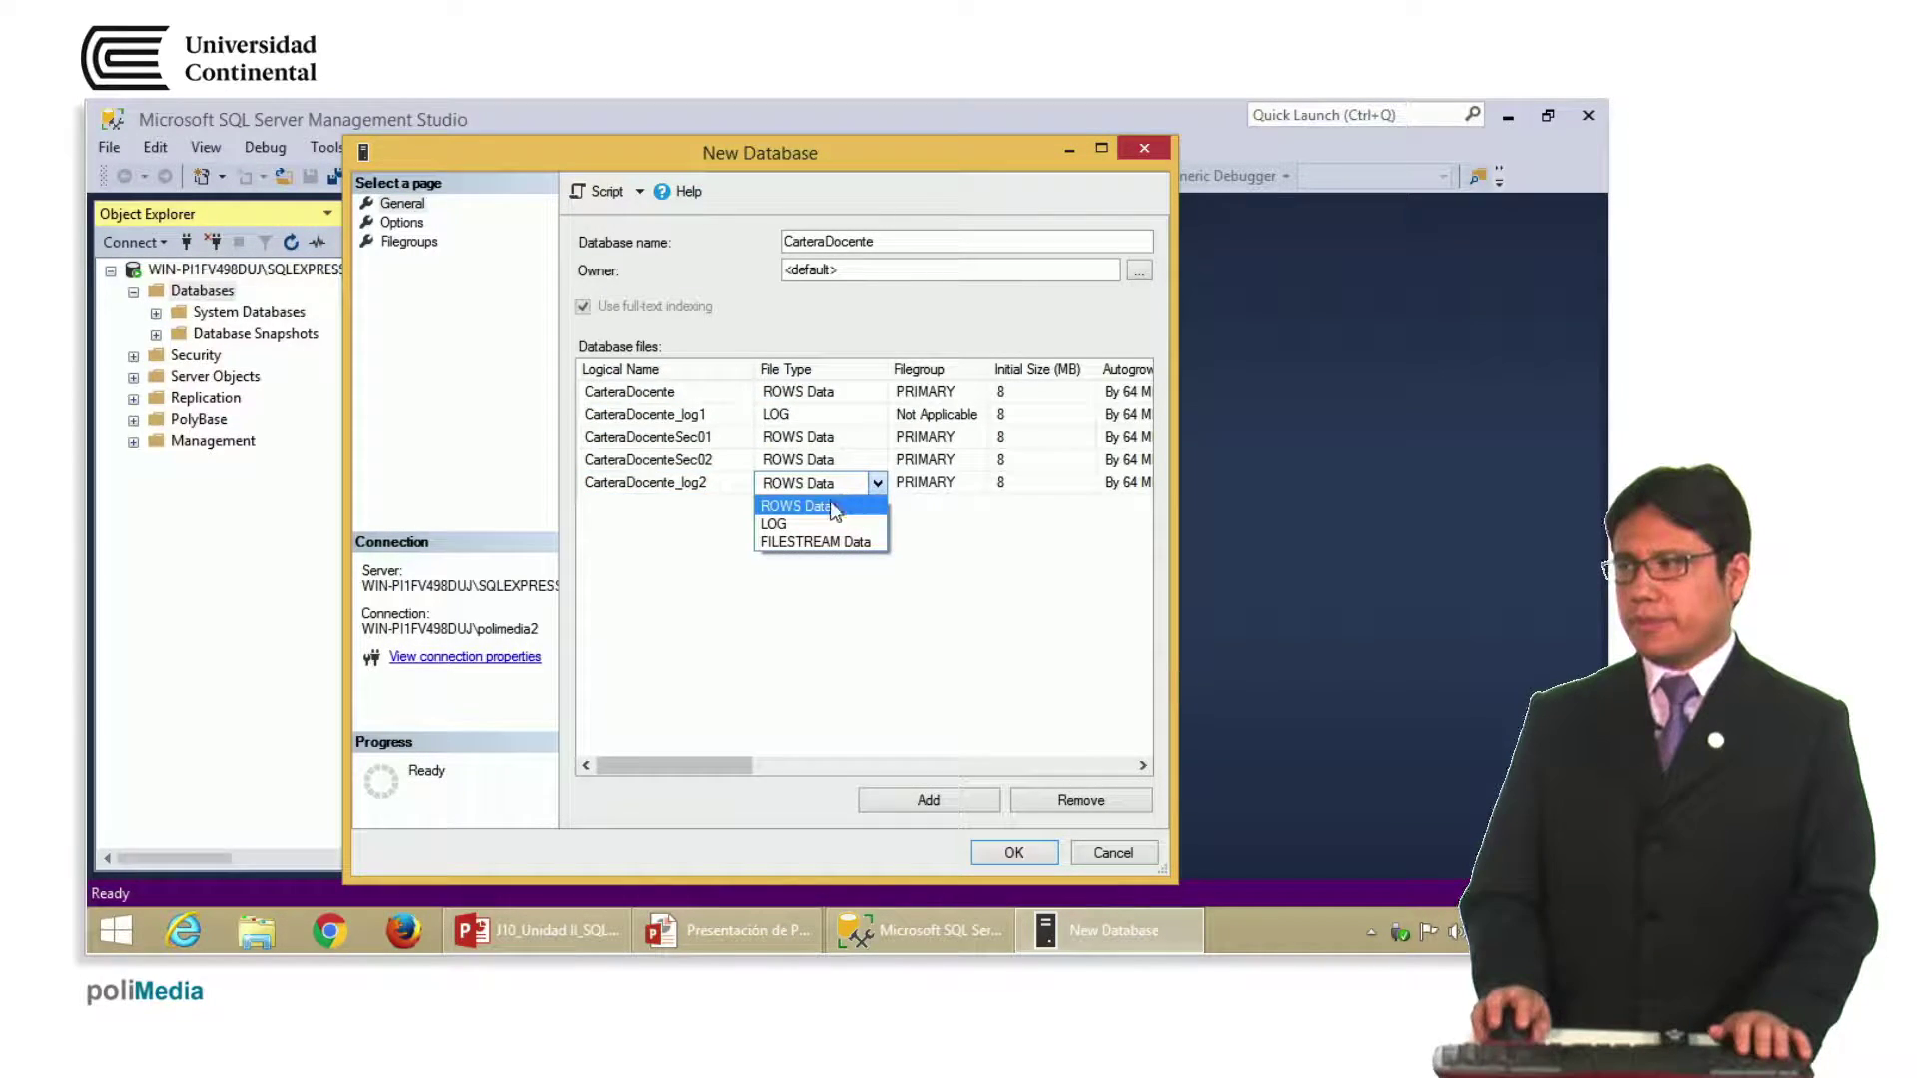
pyautogui.click(799, 525)
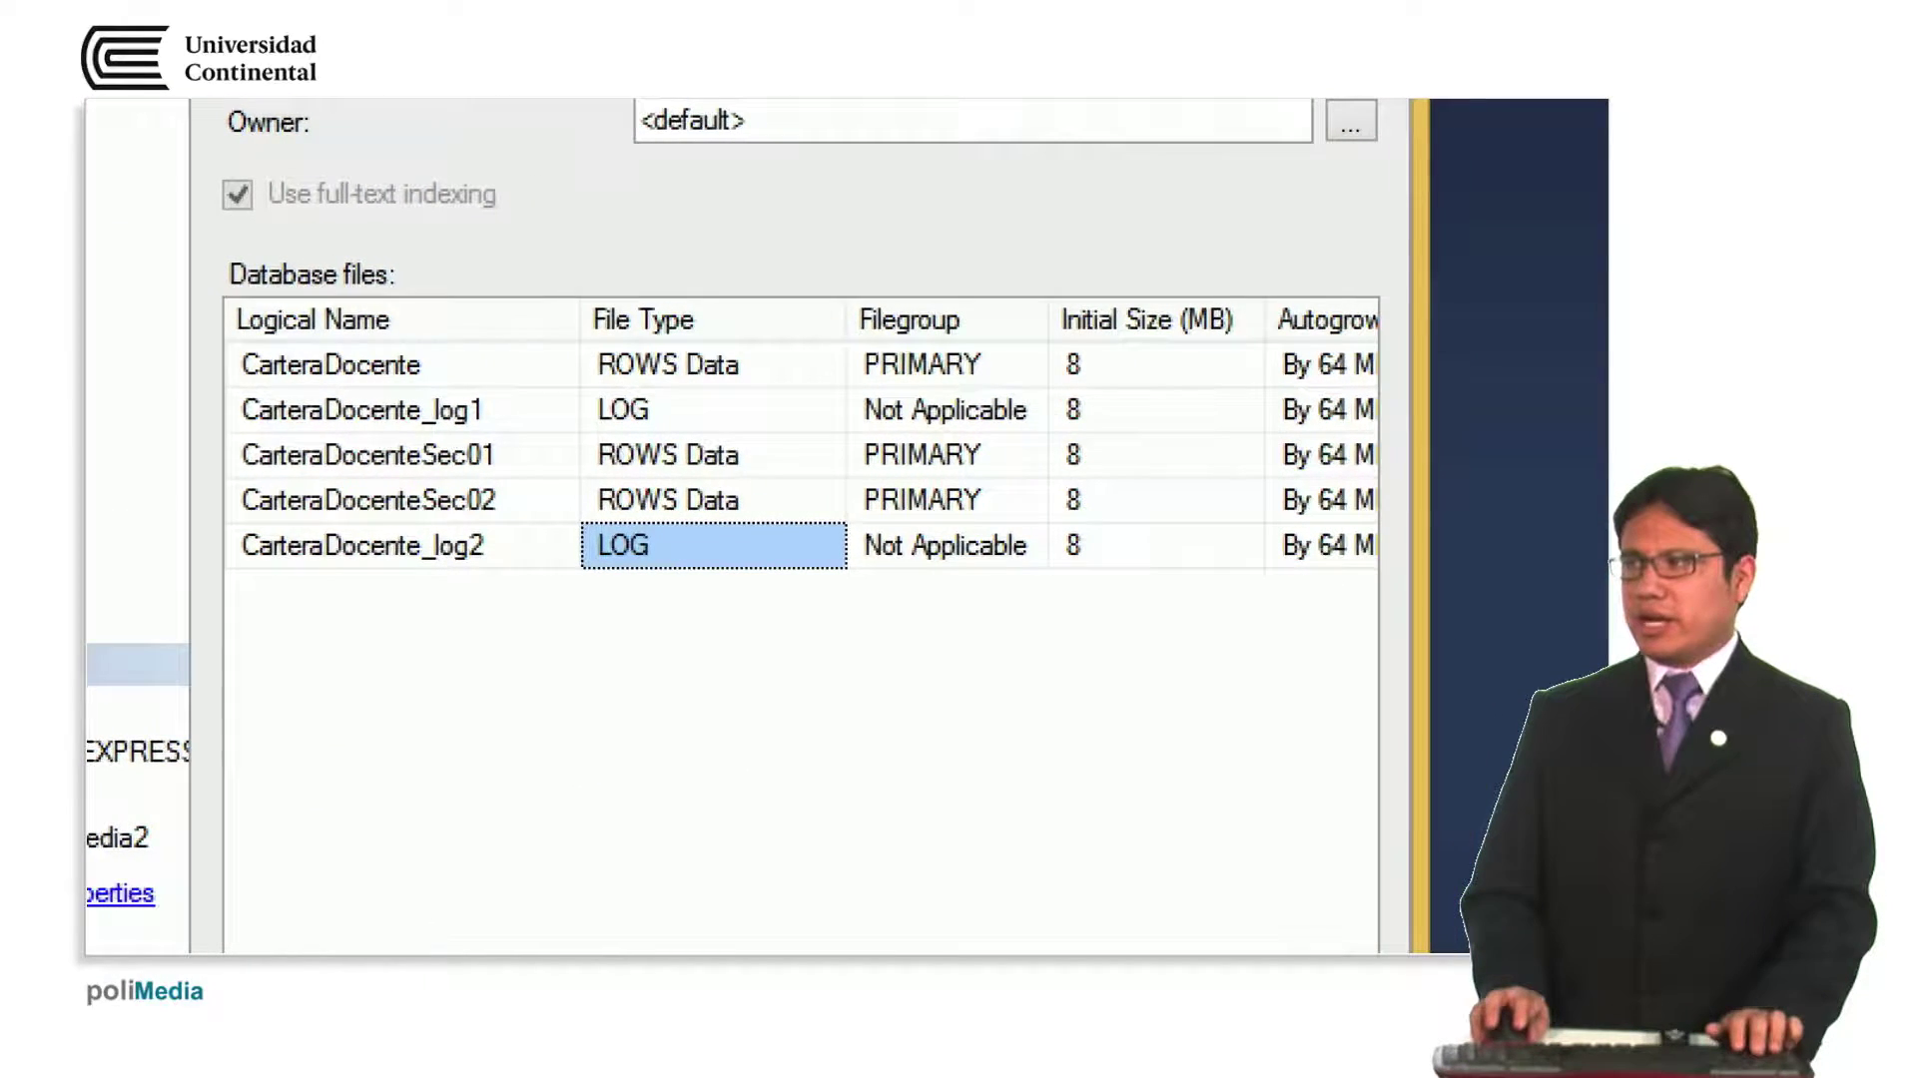
# - Annotate the zoomed file list with an arrow to the CarteraDocente file's ROWS Data type, labelled "Archivo primario (MDF)"
pyautogui.moveTo(735, 352); pyautogui.dragTo(886, 261)
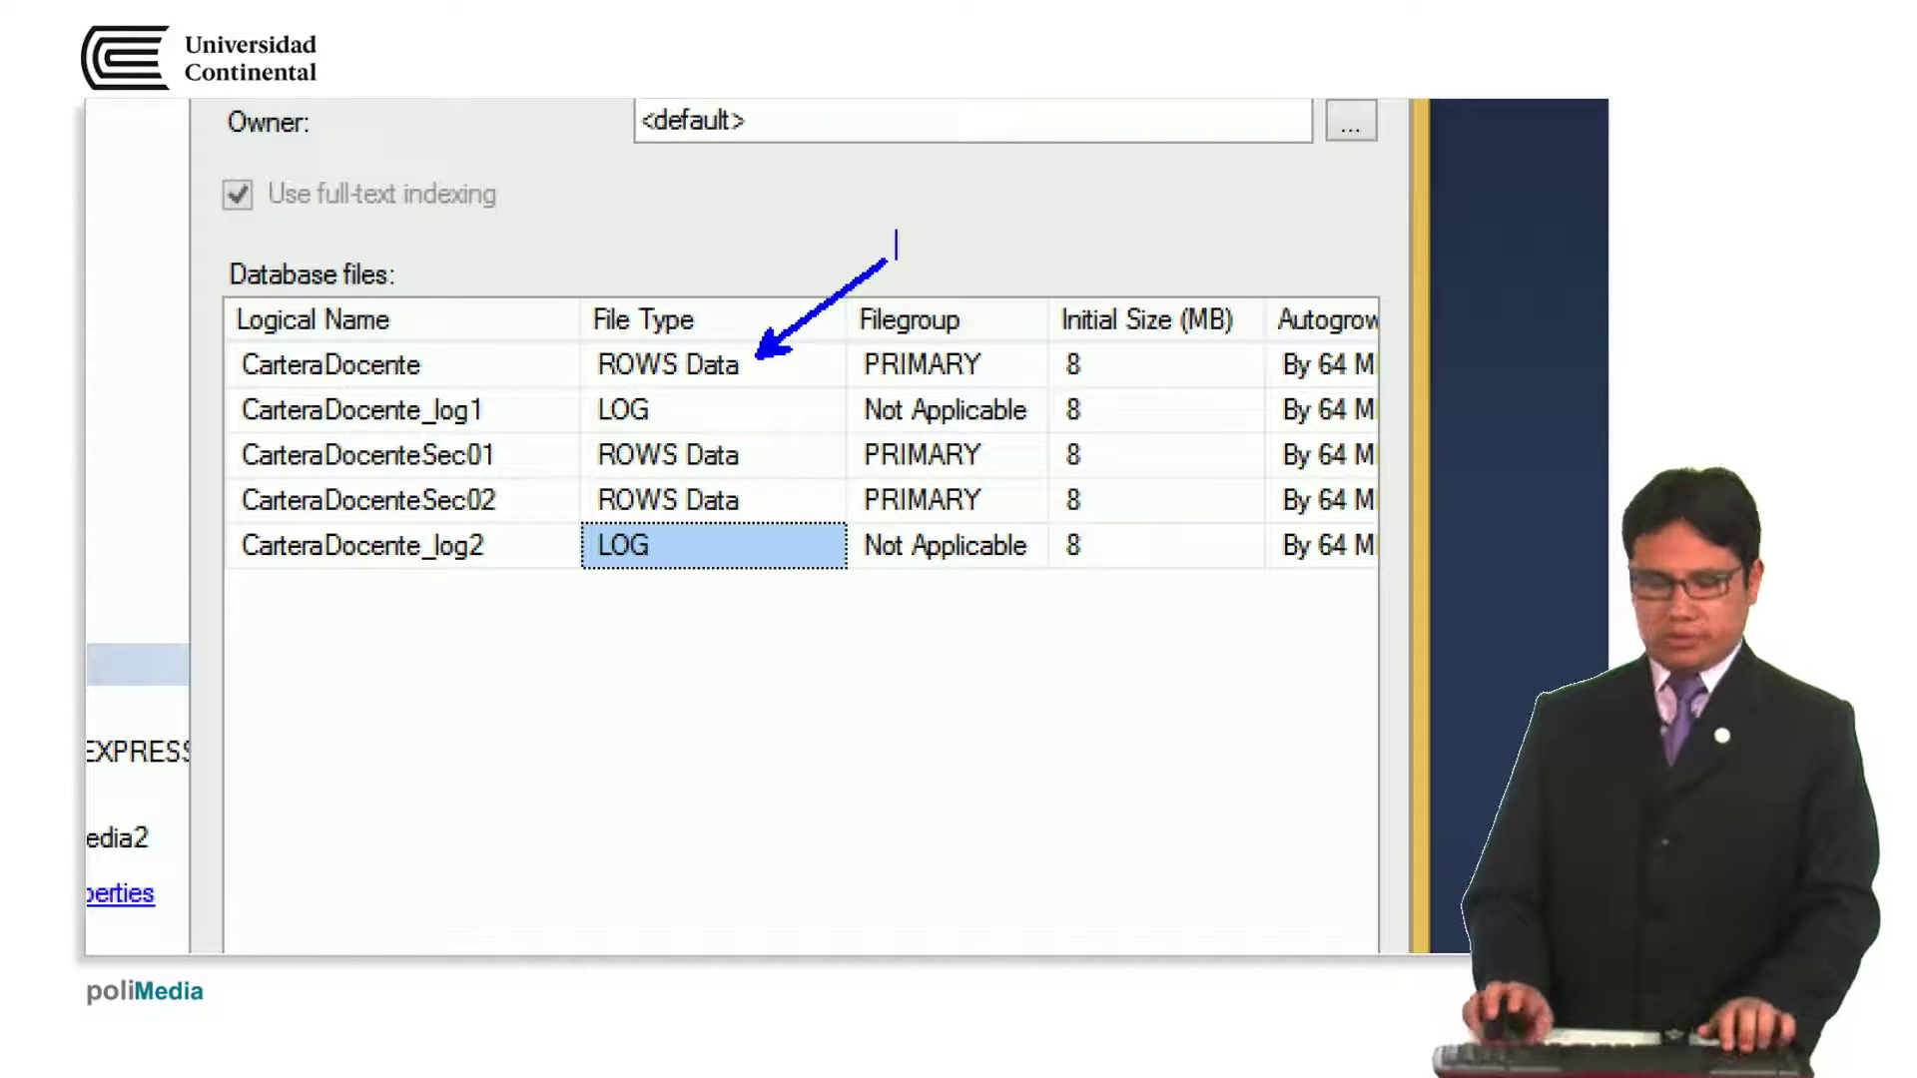
pyautogui.click(896, 245)
pyautogui.write('Ardhi')
pyautogui.press('BackSpace')
pyautogui.press('BackSpace')
pyautogui.press('BackSpace')
pyautogui.write('c')
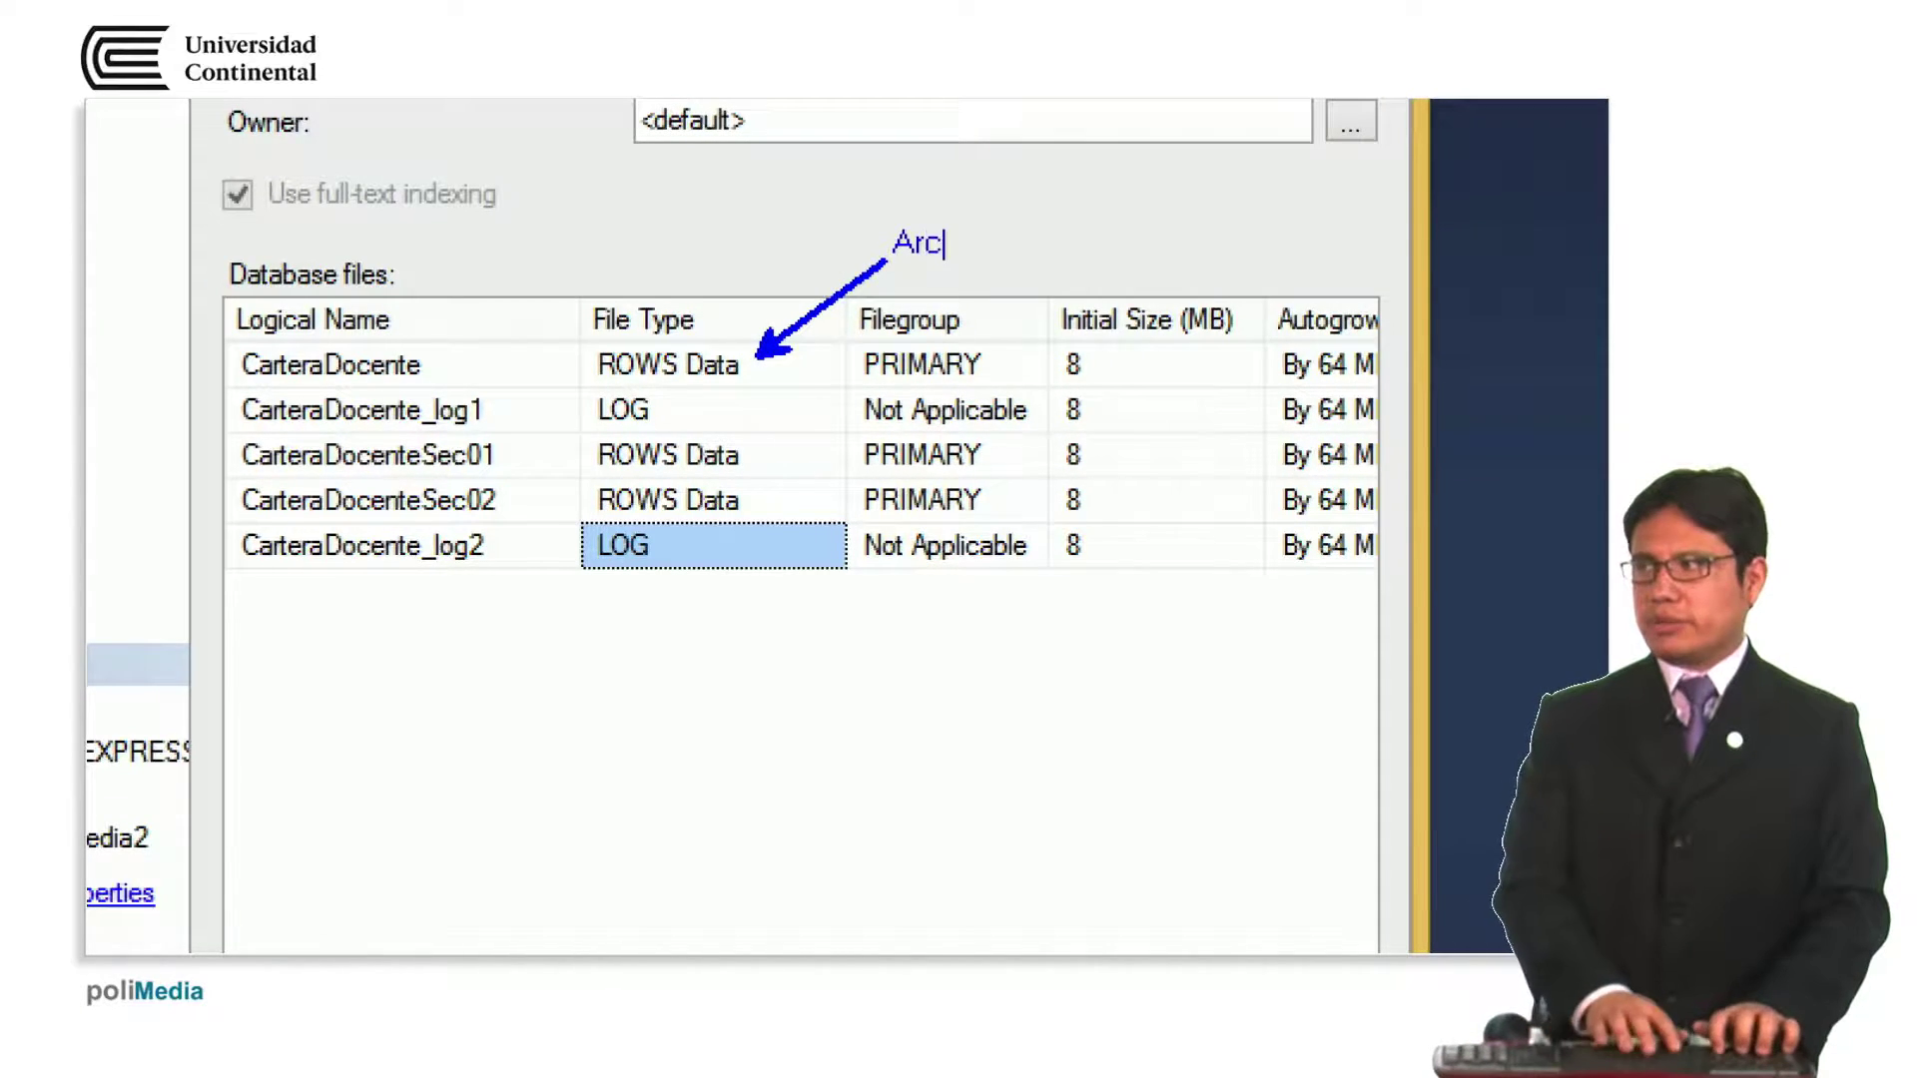
pyautogui.write('hivo priomari')
pyautogui.press('BackSpace')
pyautogui.press('BackSpace')
pyautogui.press('BackSpace')
pyautogui.press('BackSpace')
pyautogui.press('BackSpace')
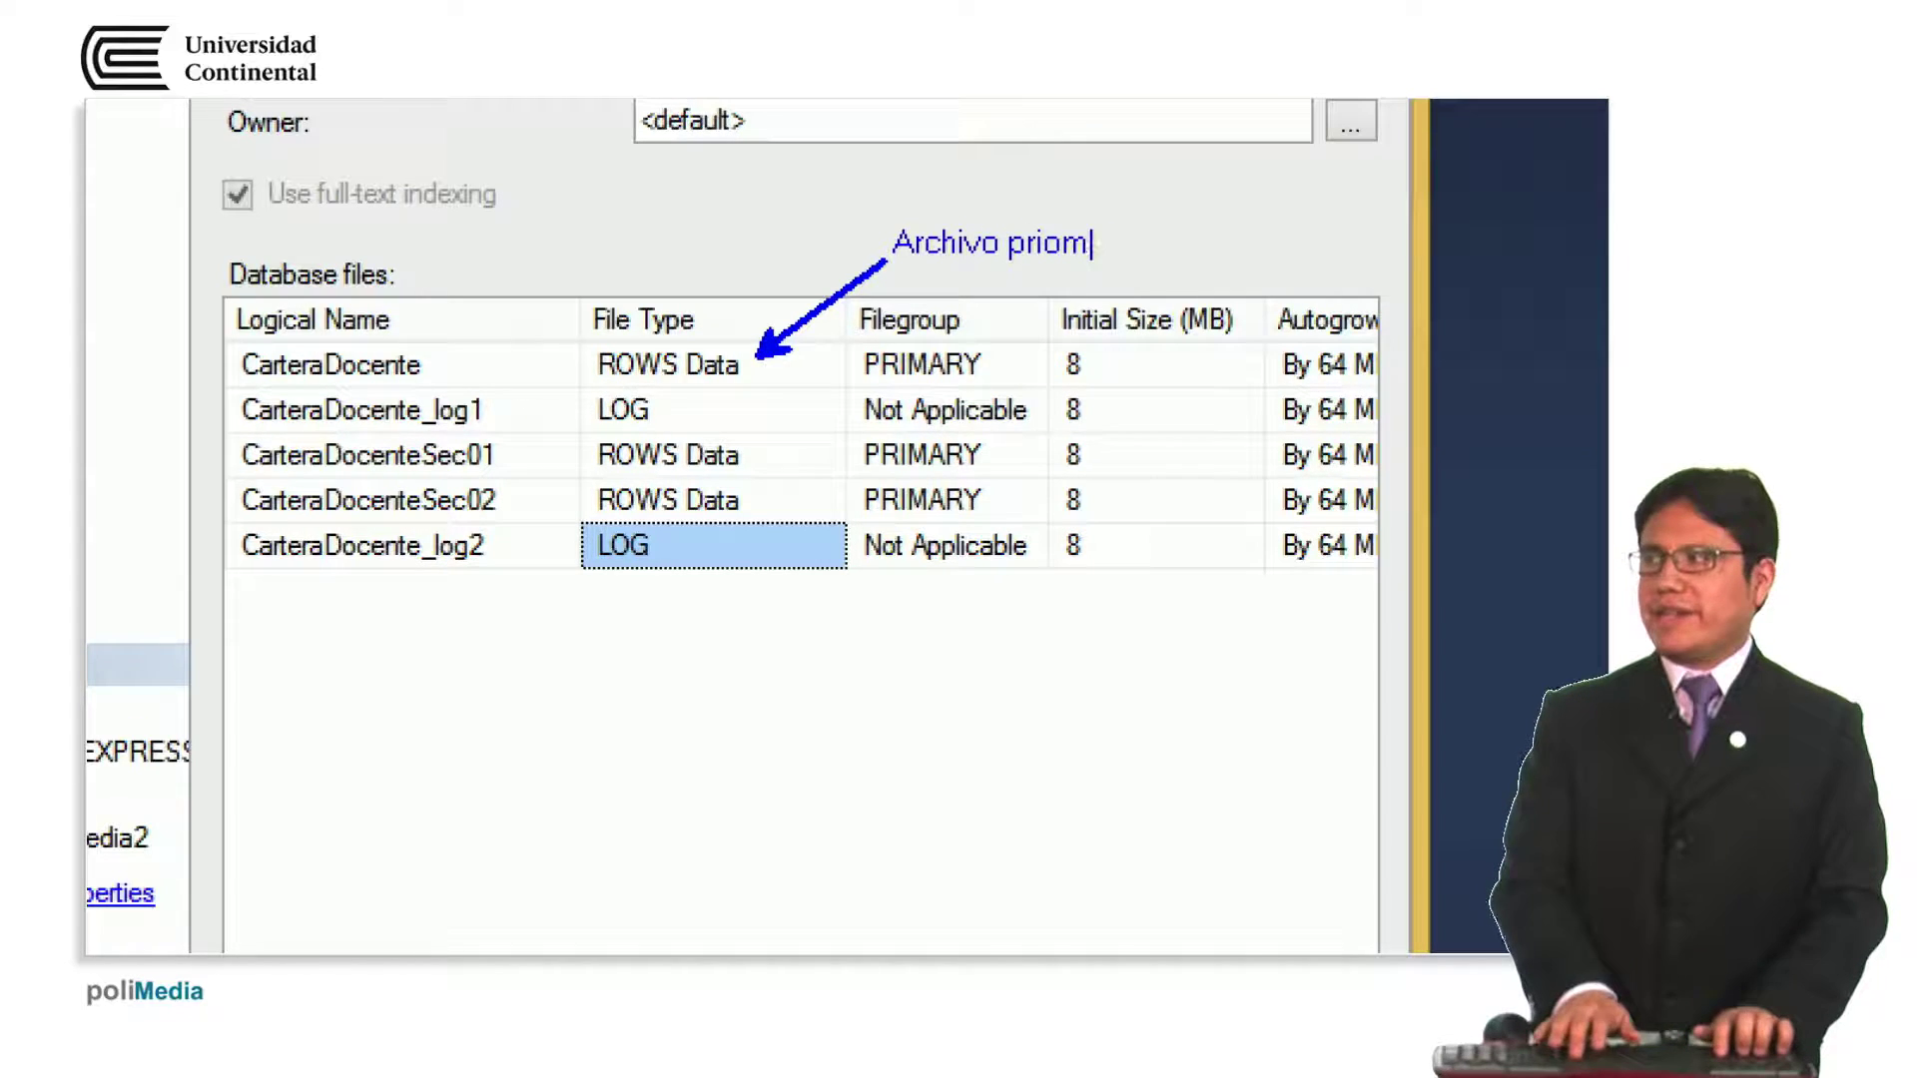
pyautogui.write('a')
pyautogui.press('BackSpace')
pyautogui.write('mario (')
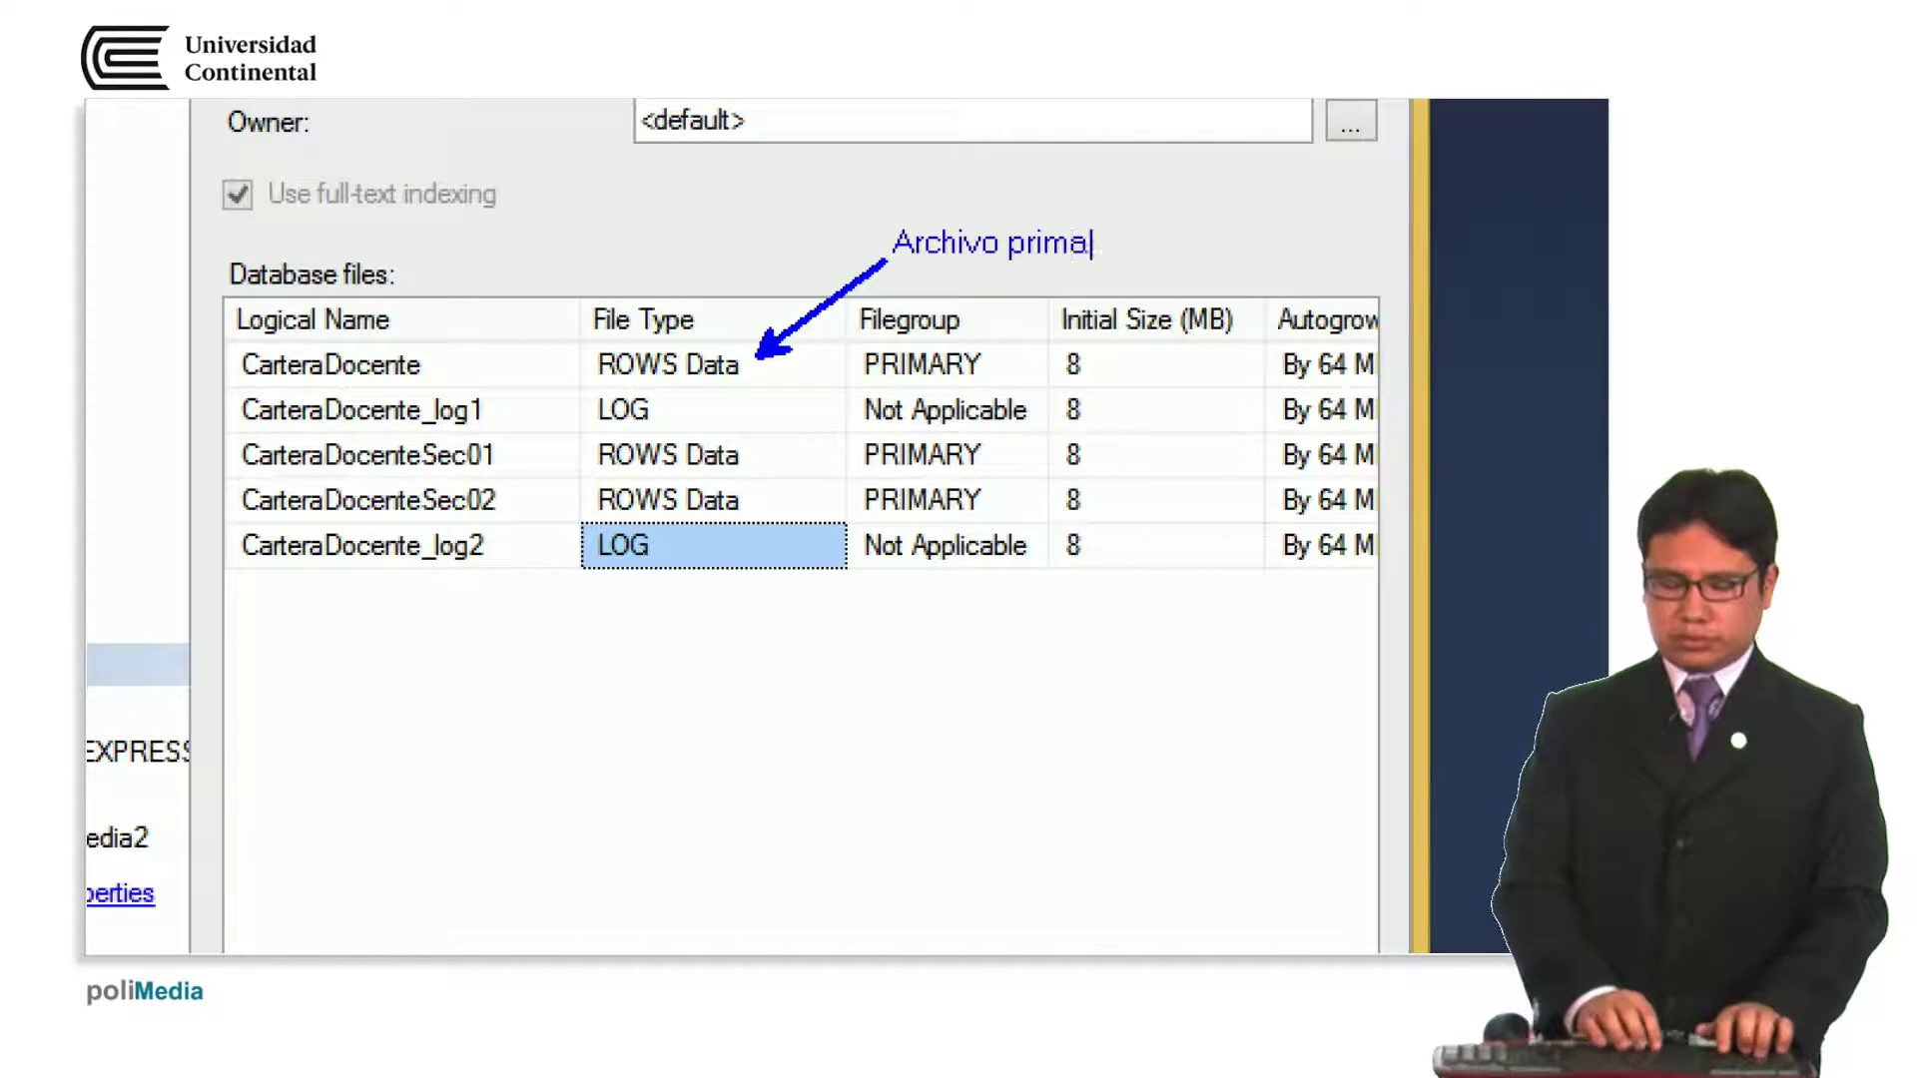
pyautogui.write('MDF)')
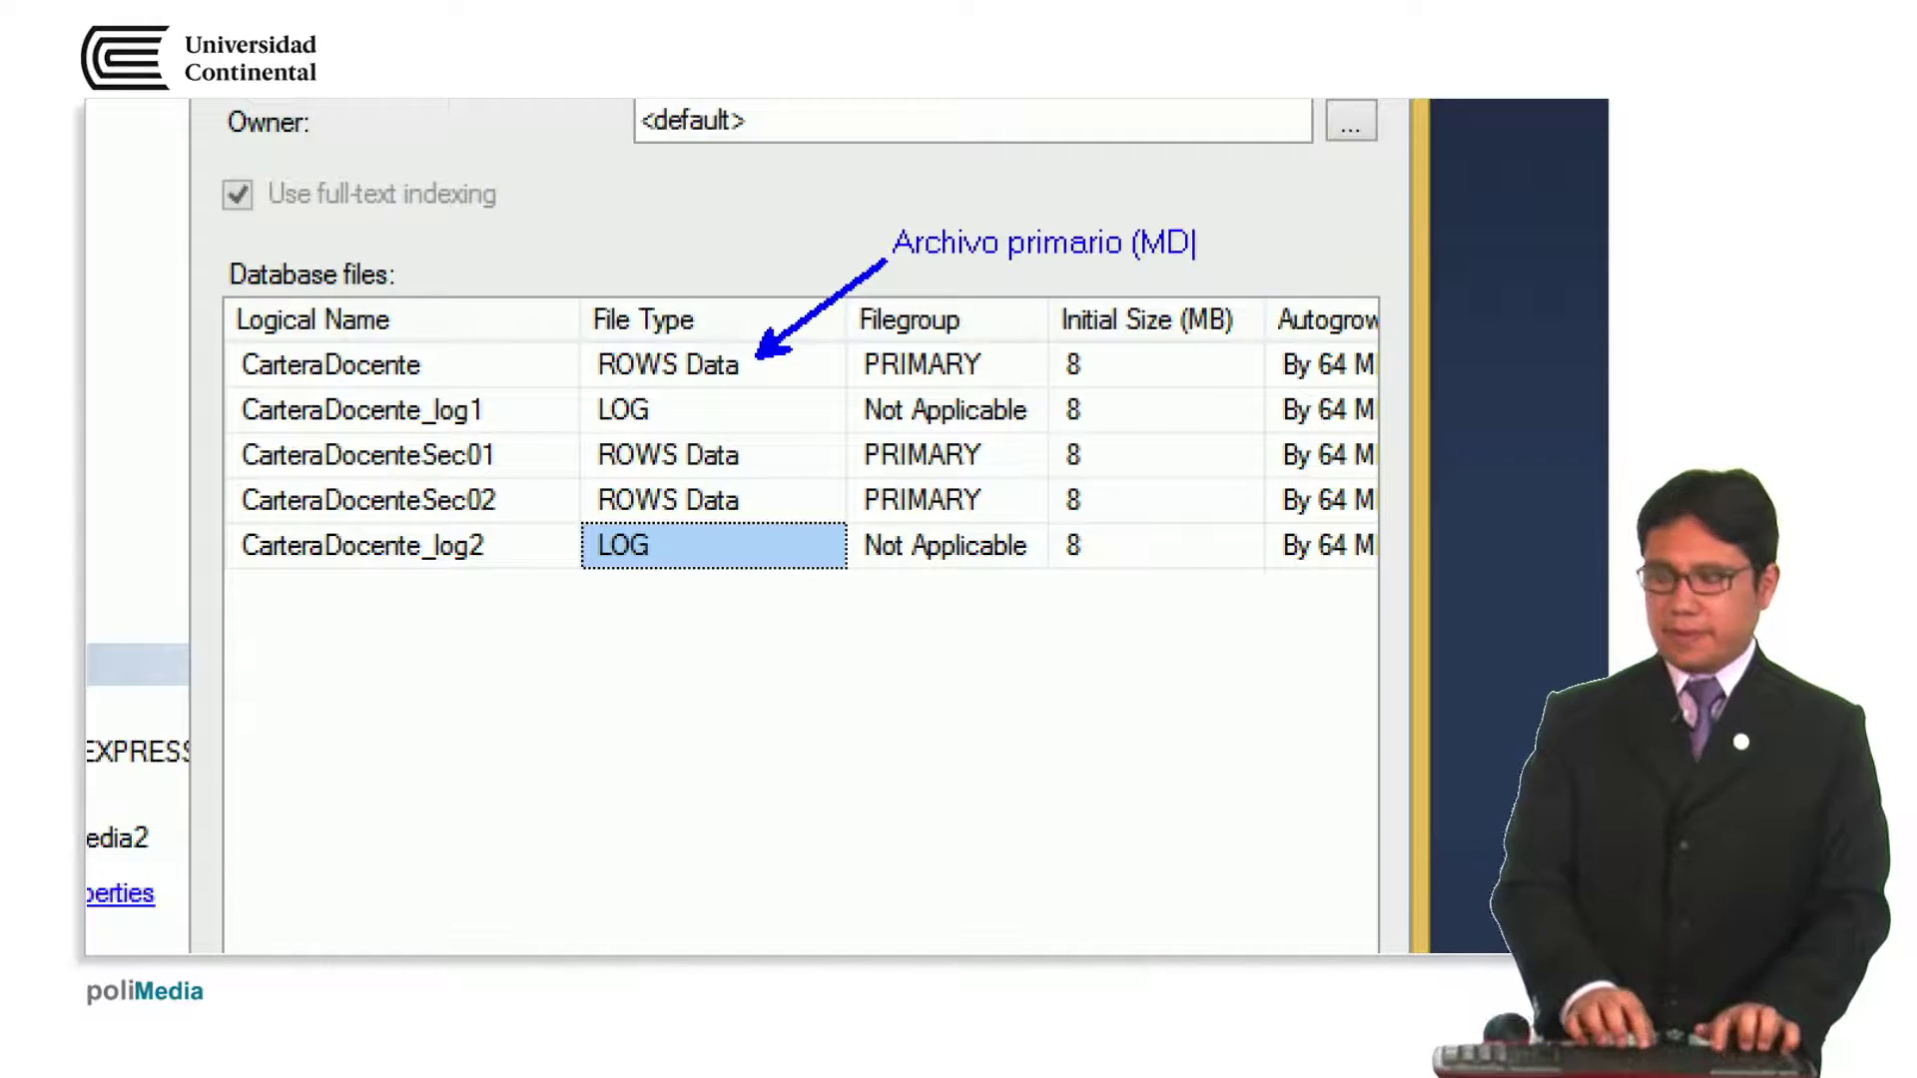